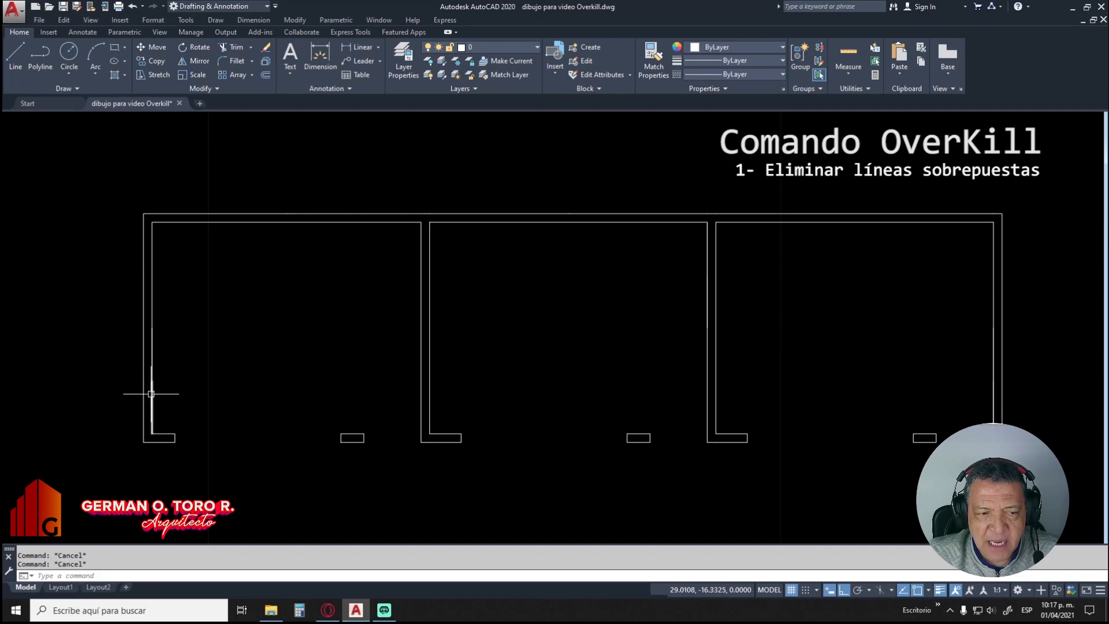
Step: Select the overlapping lines on the inner face of the leftmost wall to examine their extents, and clear the selection
click(152, 404)
click(152, 352)
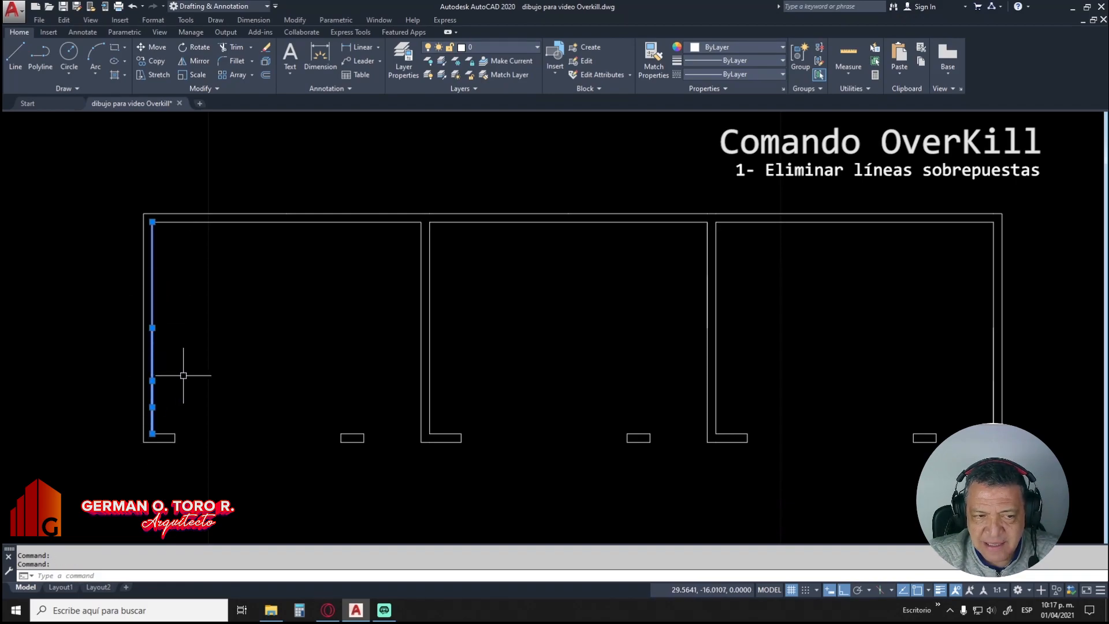
key(Escape)
key(Escape)
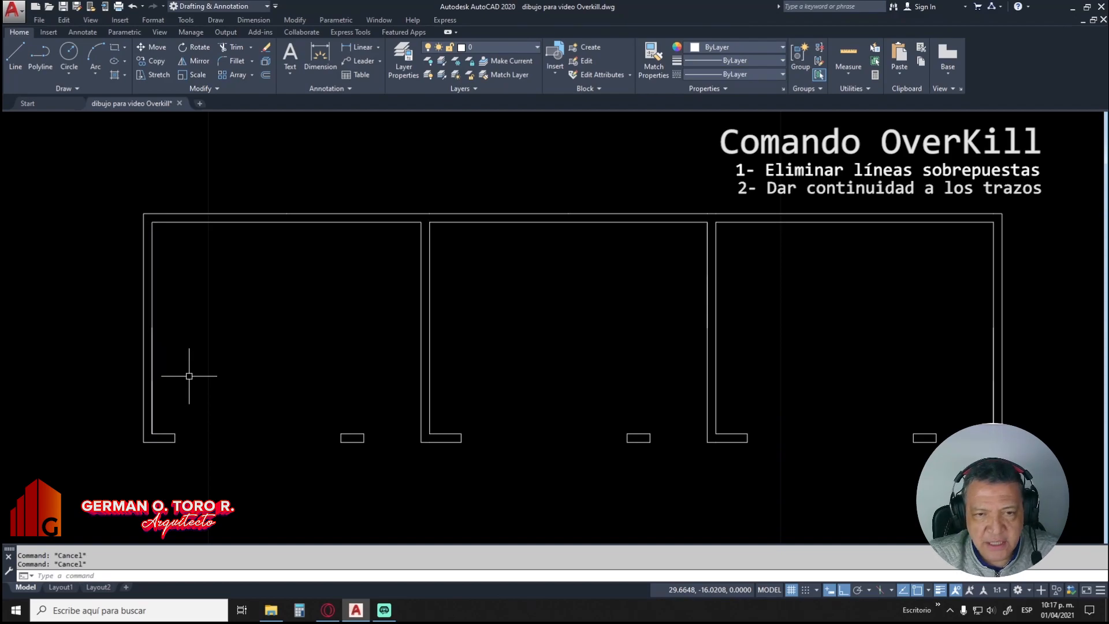
Step: Select the separate segments along the outer line of the upper wall to examine where they break, and clear the selection
click(271, 213)
click(404, 213)
click(549, 213)
click(640, 213)
click(733, 213)
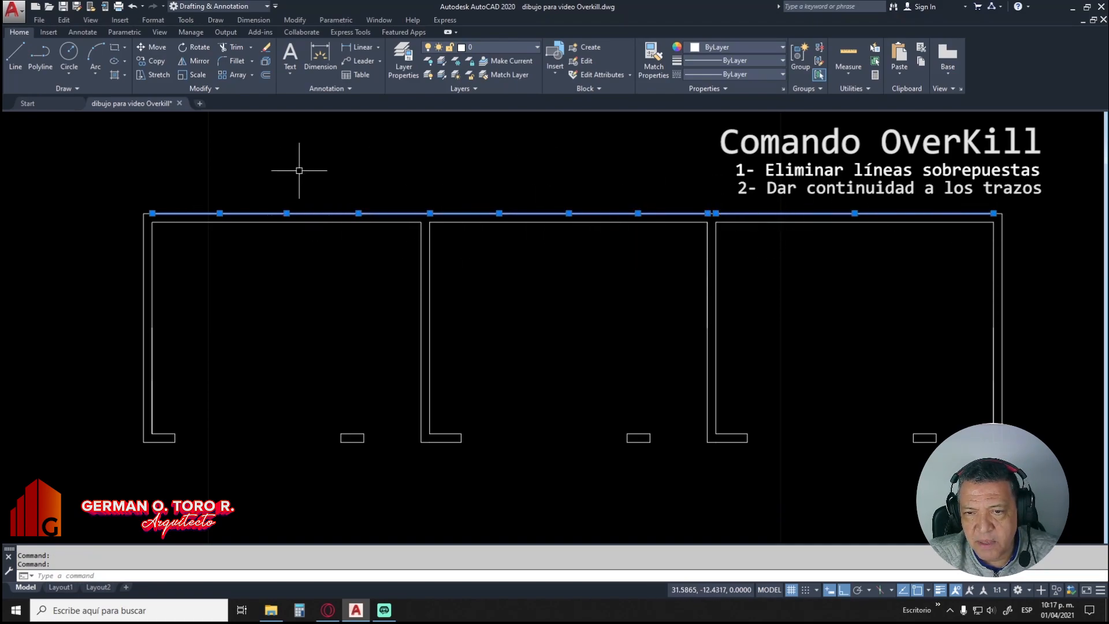
key(Escape)
key(Escape)
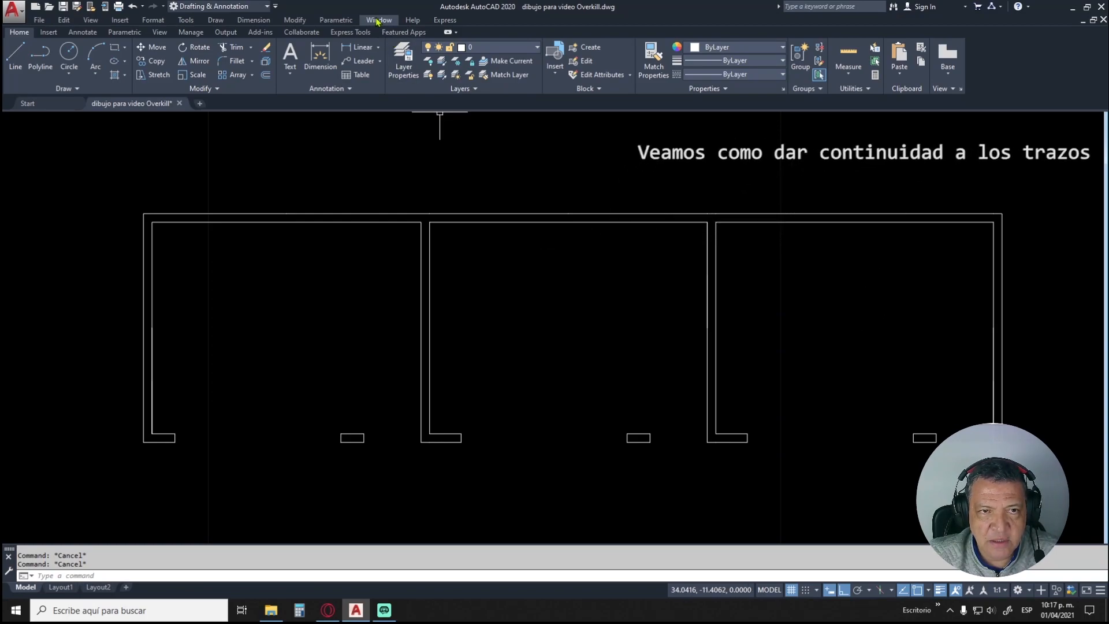
click(294, 21)
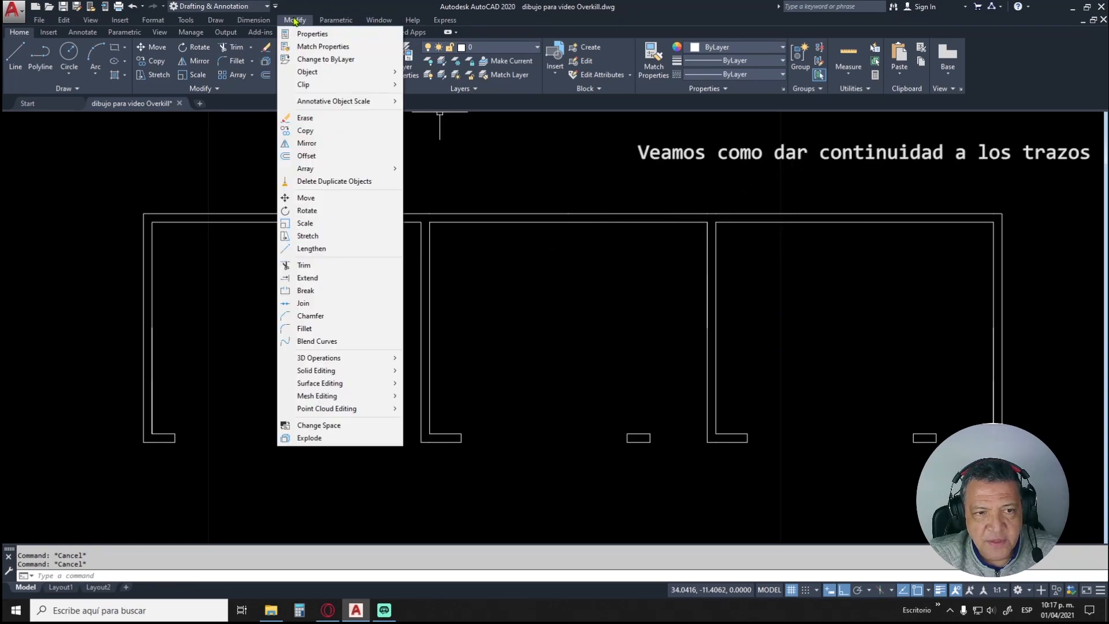
click(355, 183)
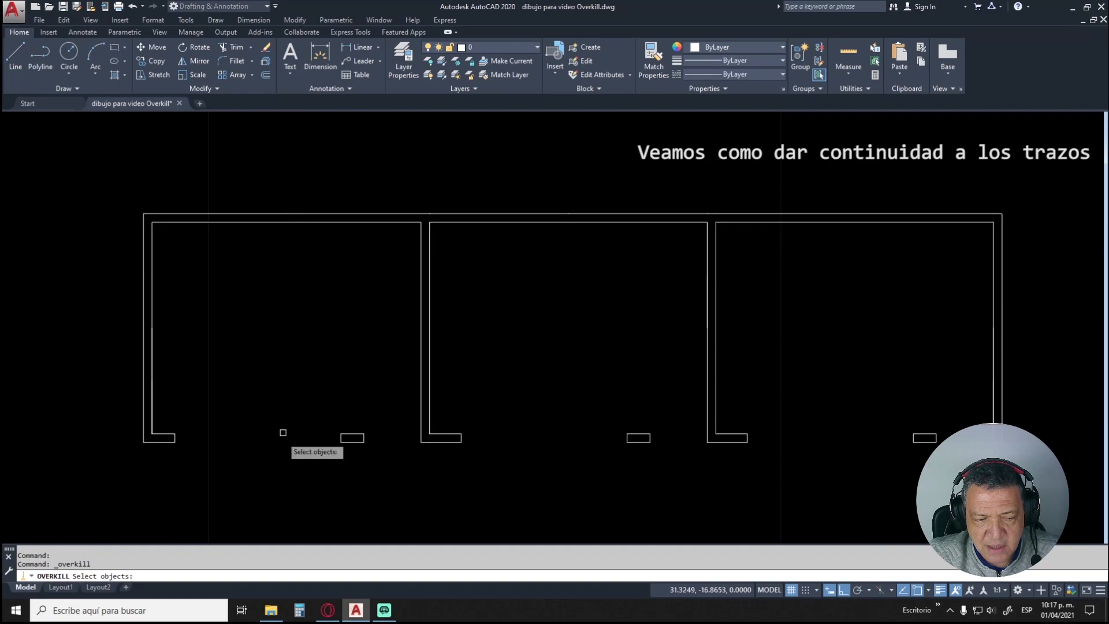
key(Escape)
key(Escape)
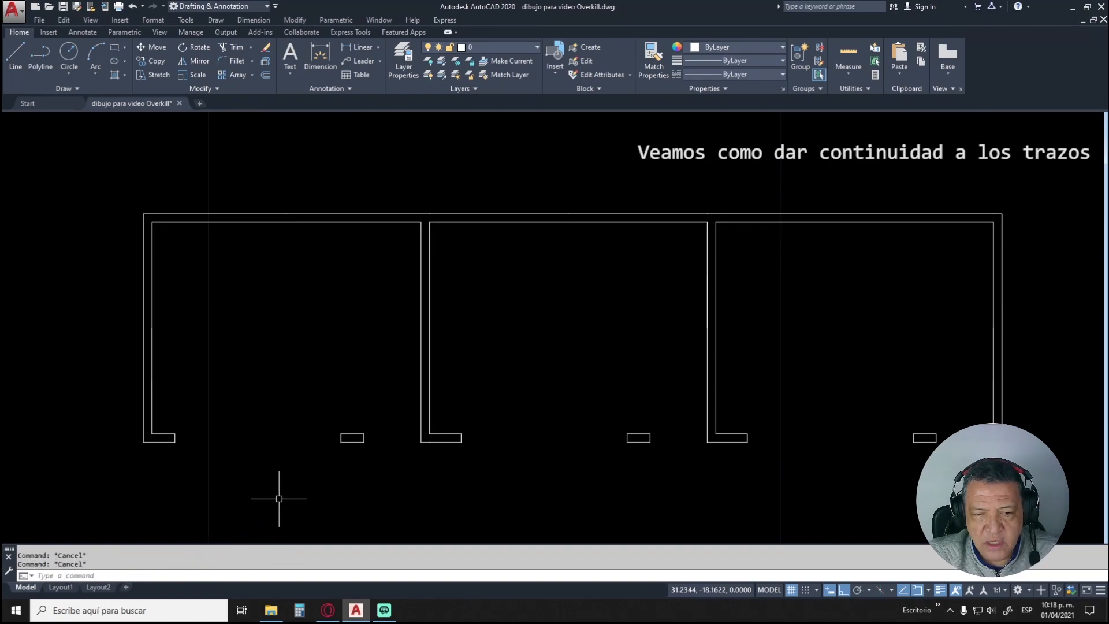
Step: Run OVERKILL on the lines of the upper wall without ignoring color or layer, combining overlapping and end-to-end collinear objects
text(OVERKILL)
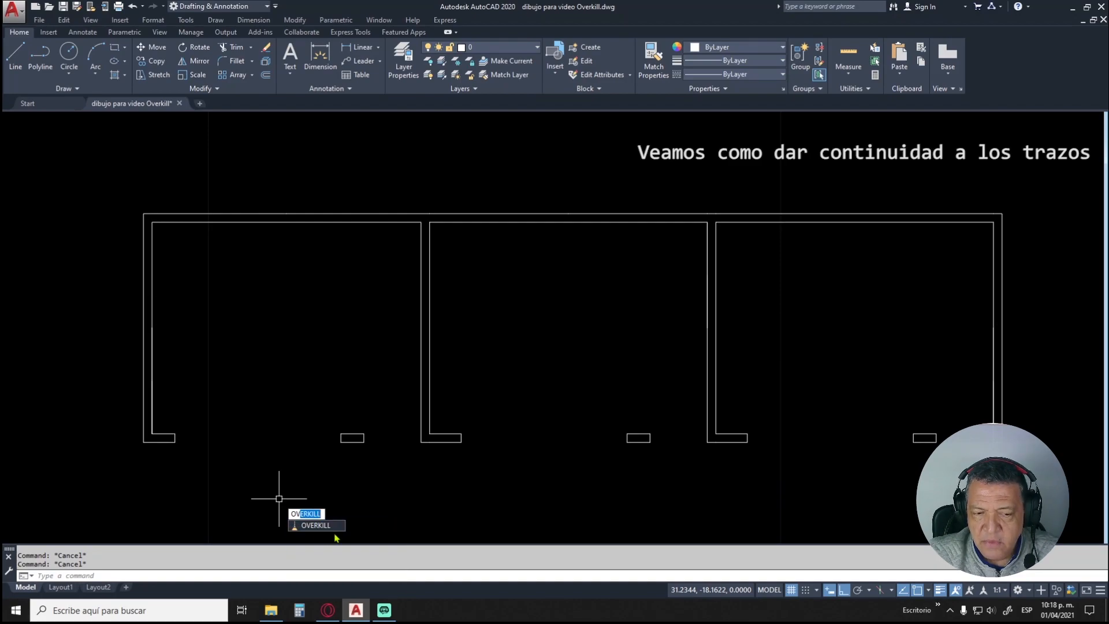
key(Return)
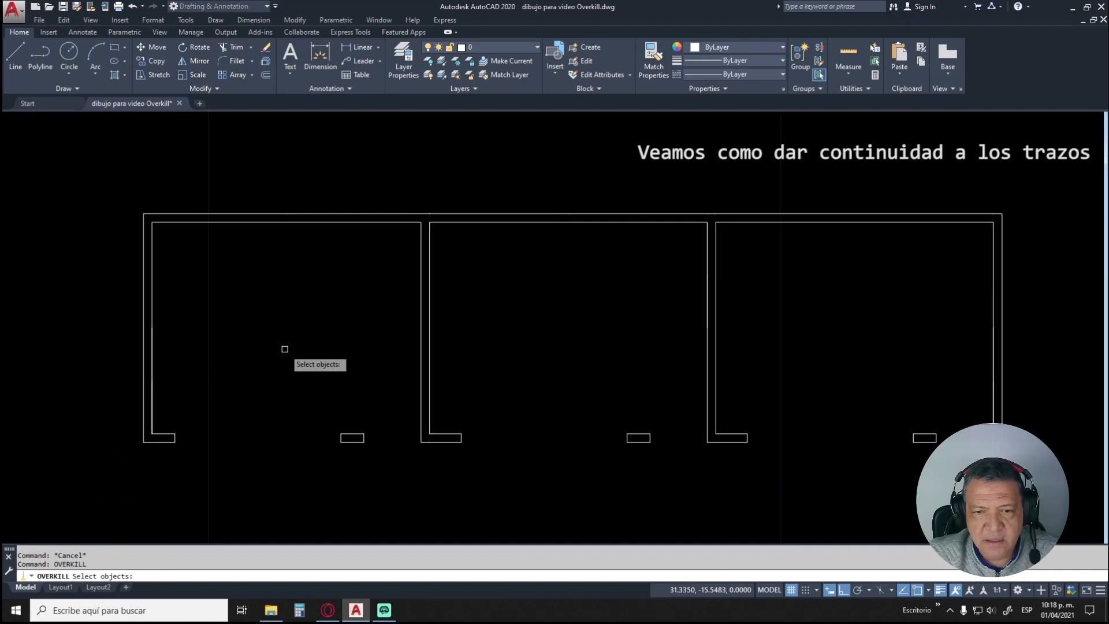
click(127, 190)
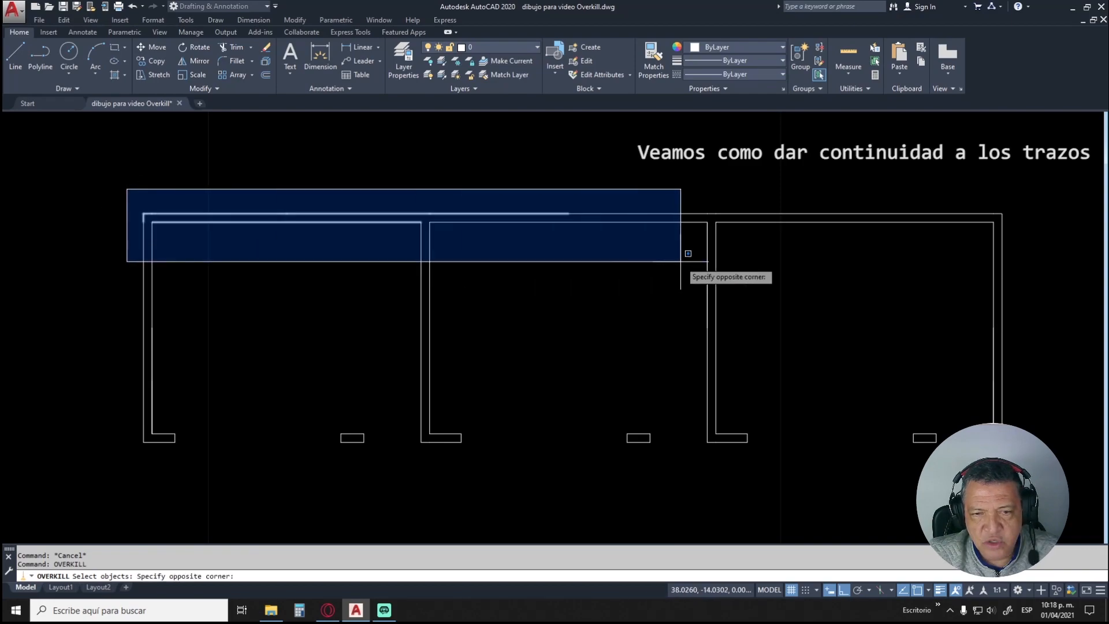
click(1040, 246)
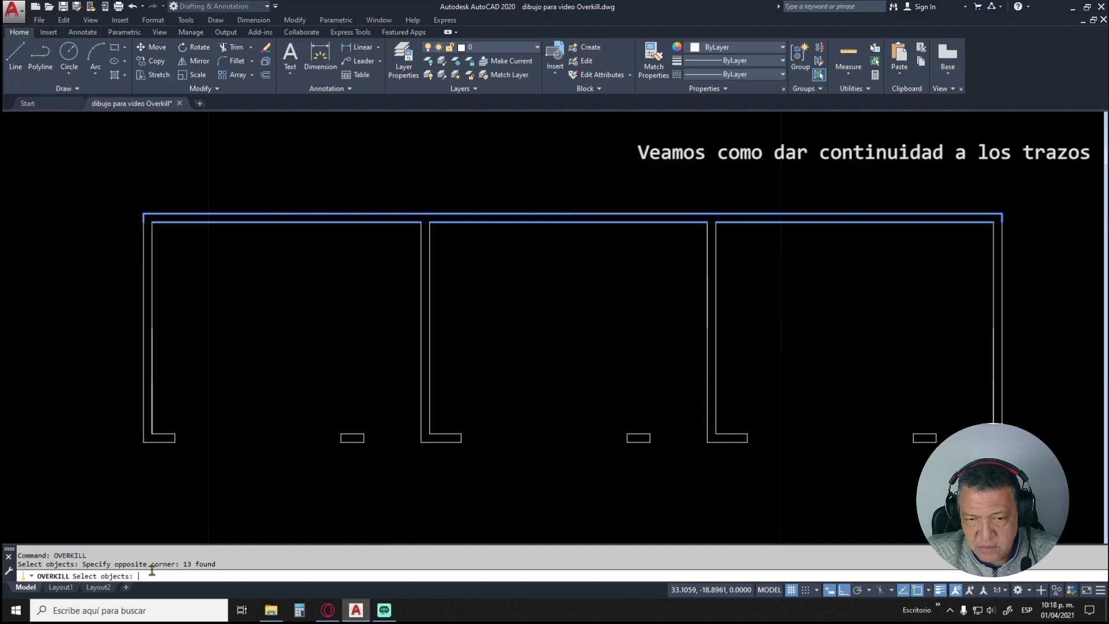
key(Return)
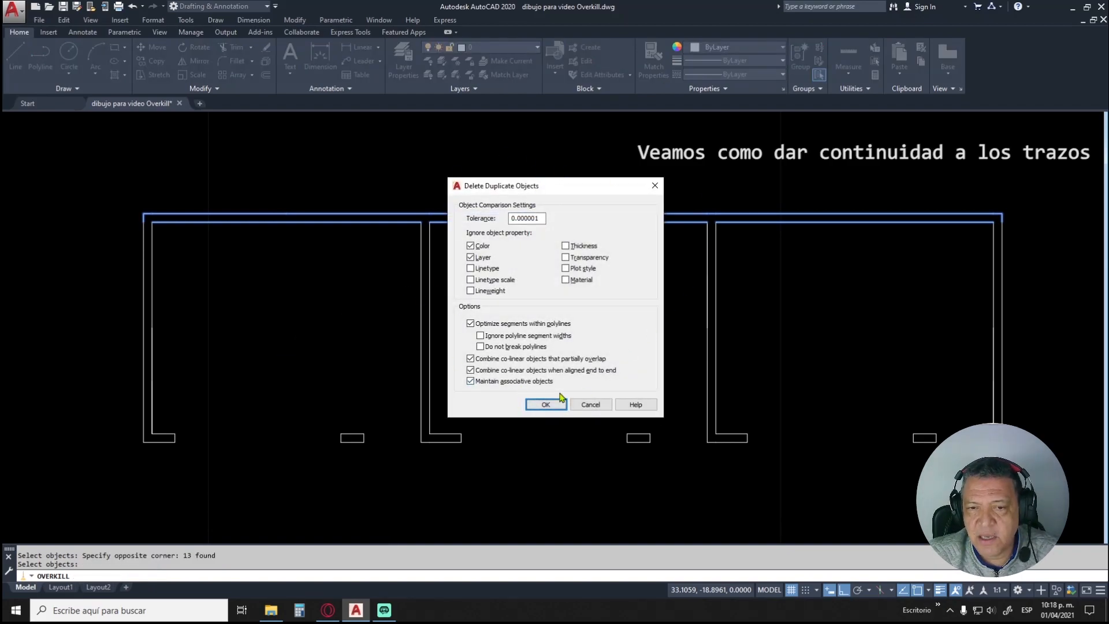
click(470, 246)
click(470, 257)
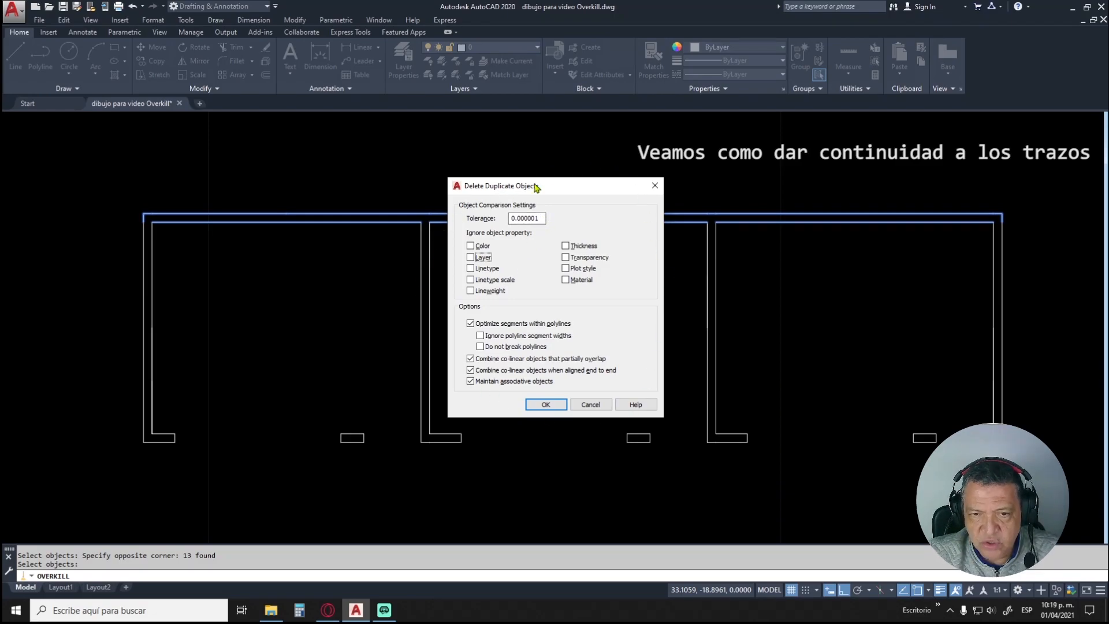
click(550, 406)
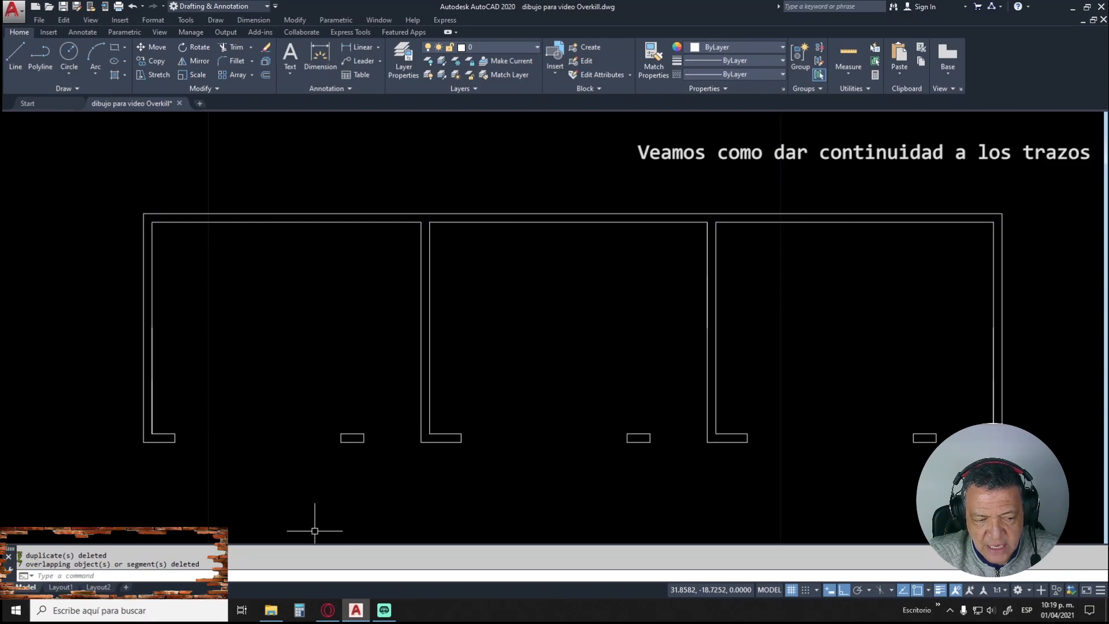
Step: Review the OVERKILL report and select the upper wall's outer line to check its continuity, and clear the selection
drag(34, 556, 103, 558)
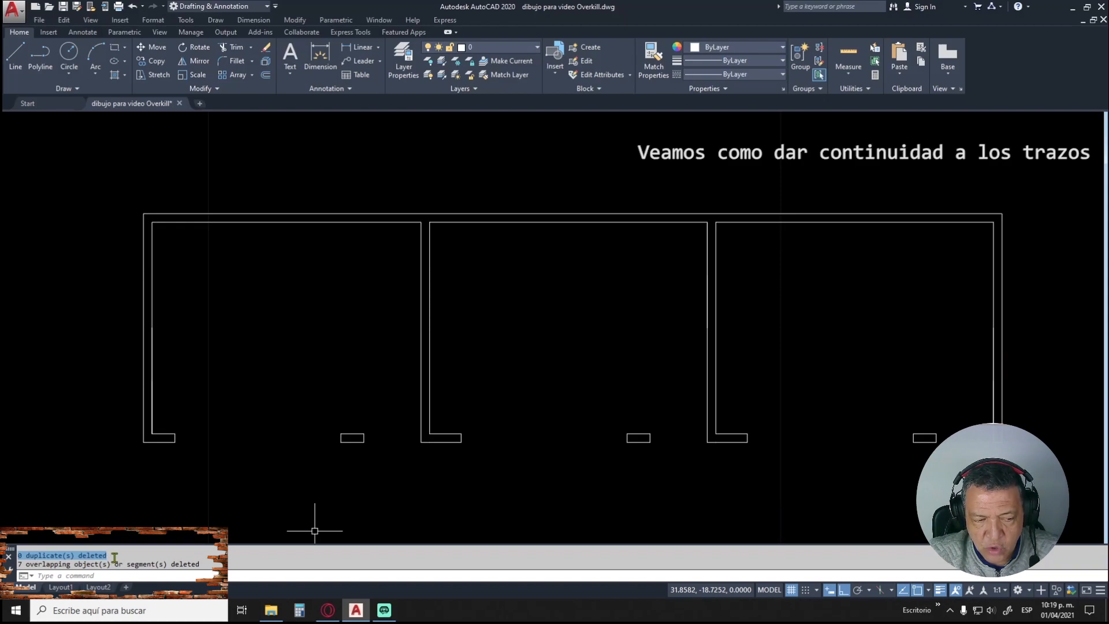
drag(19, 565, 207, 568)
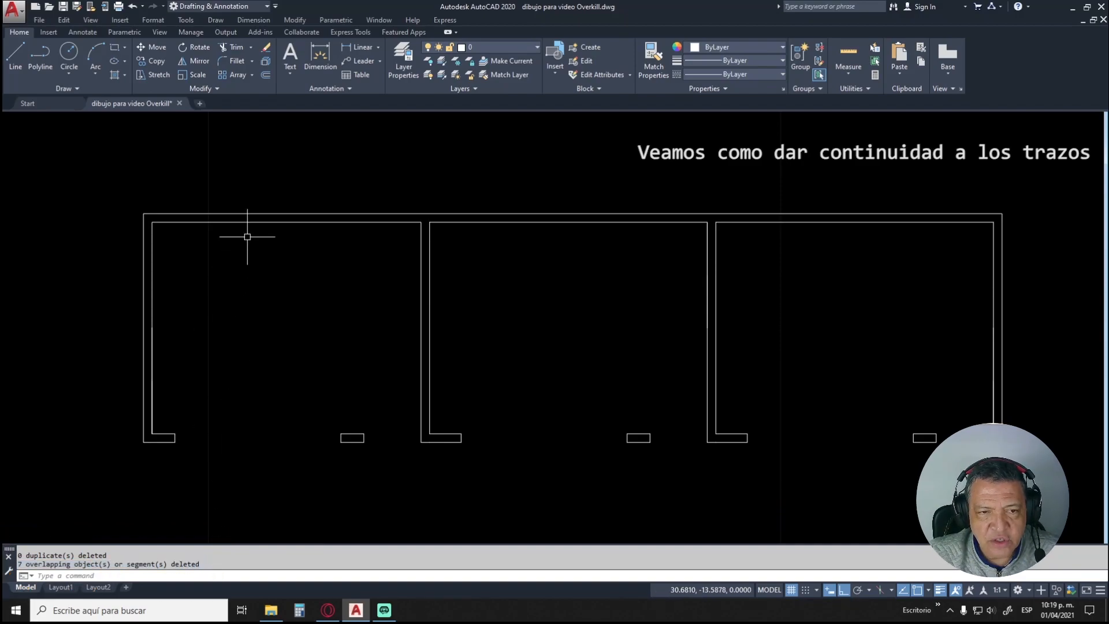
key(Escape)
click(299, 214)
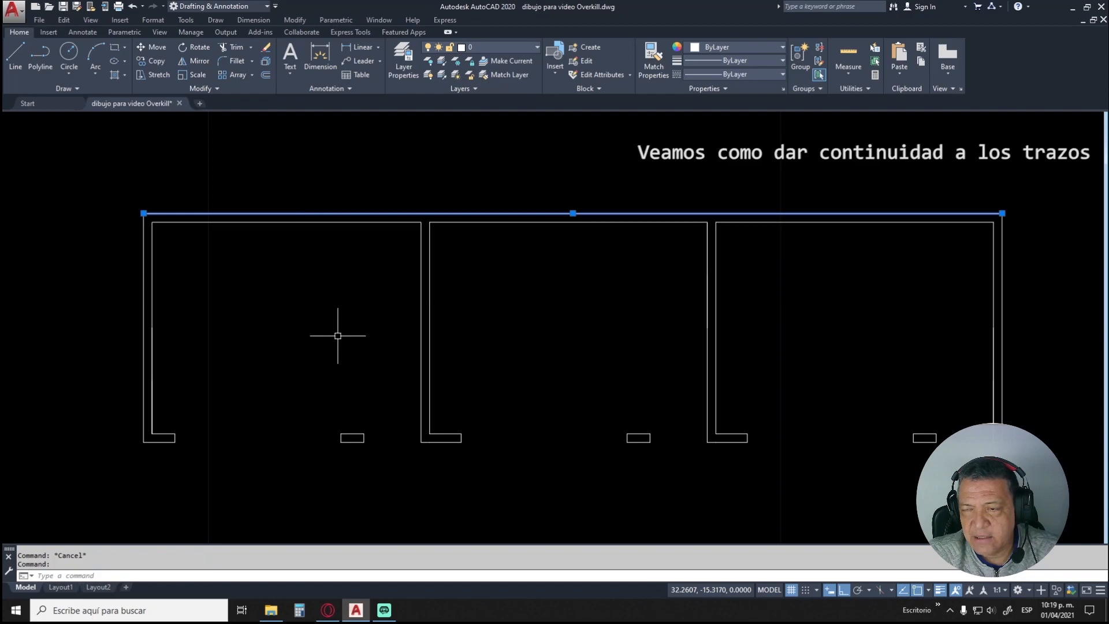
key(Escape)
Step: Check how many objects form the upper wall's outer line with an Erase selection window, and cancel without erasing
text(e)
key(Return)
click(127, 190)
click(1047, 218)
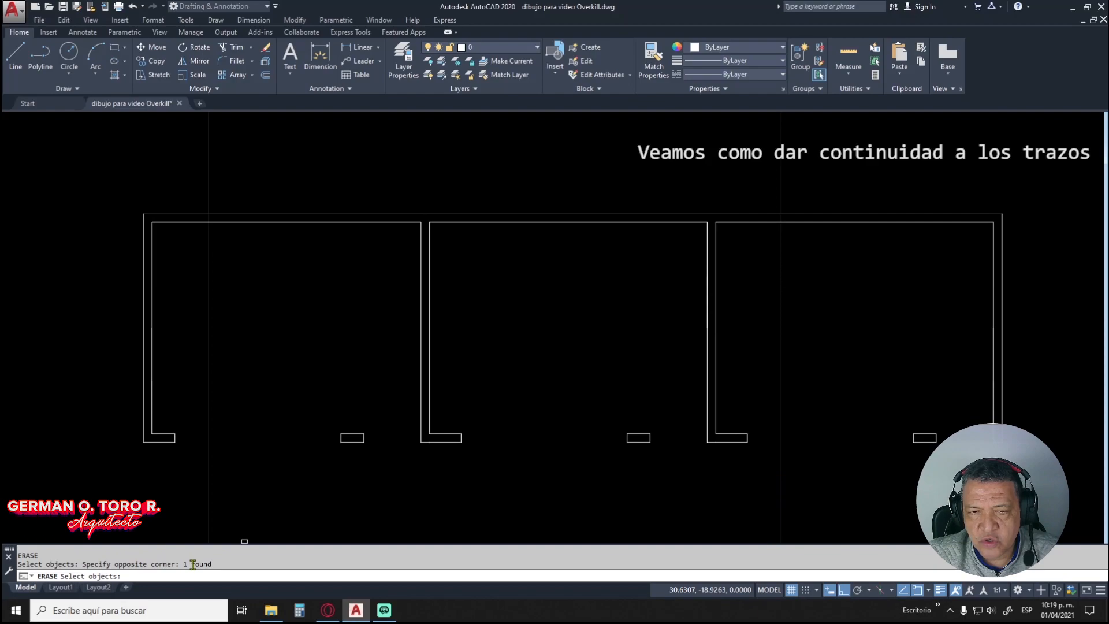
key(Escape)
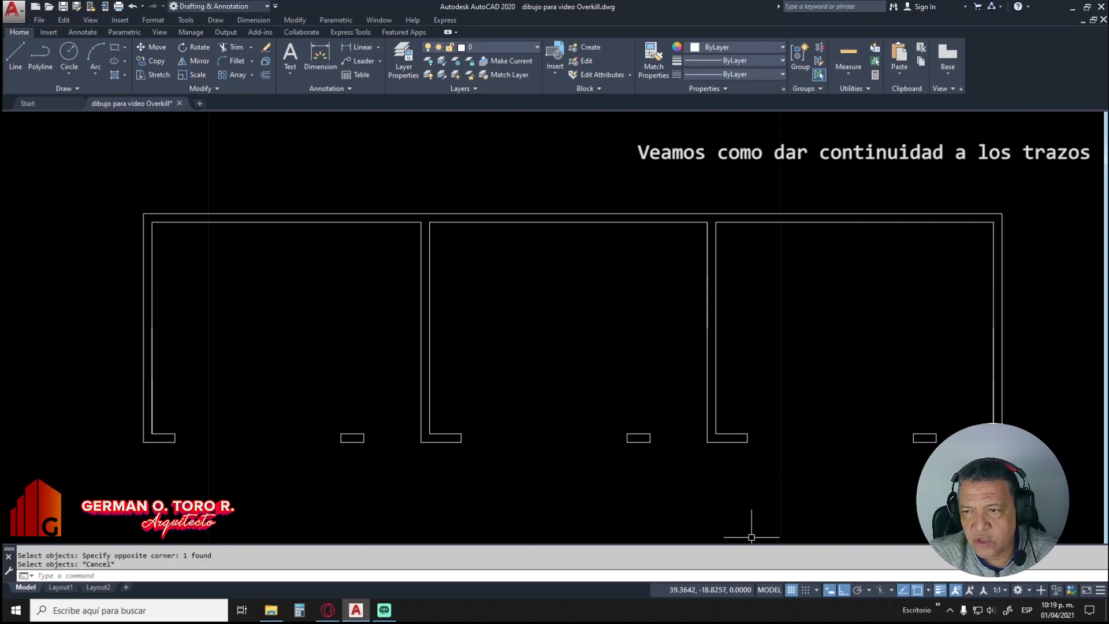
Step: Select the outer line of the rightmost wall to examine it, and clear the selection
click(1003, 300)
key(Escape)
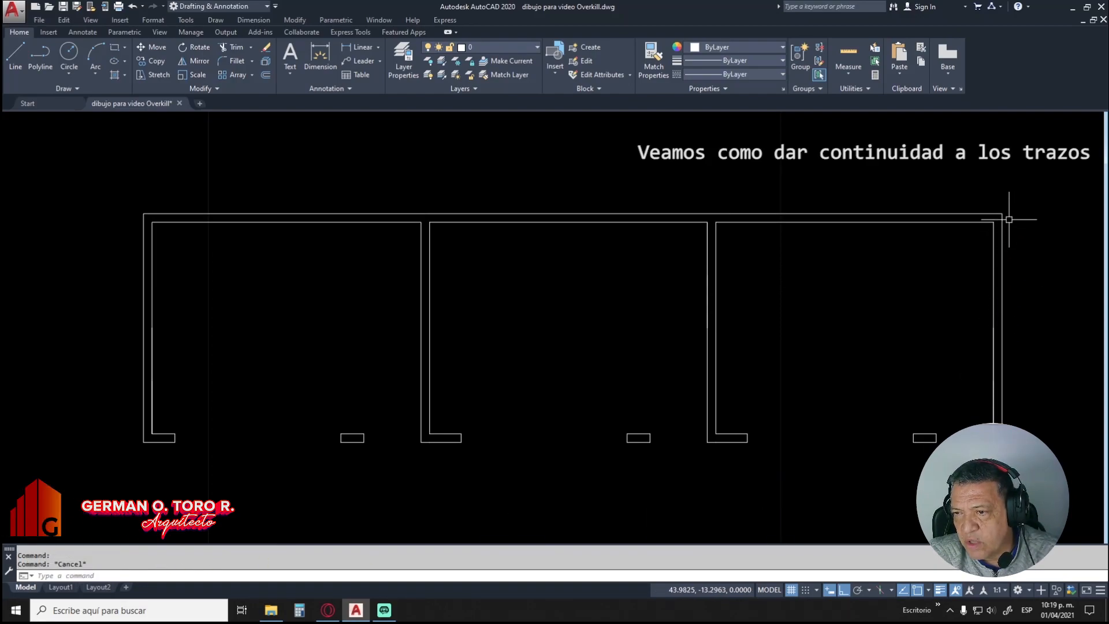
key(Escape)
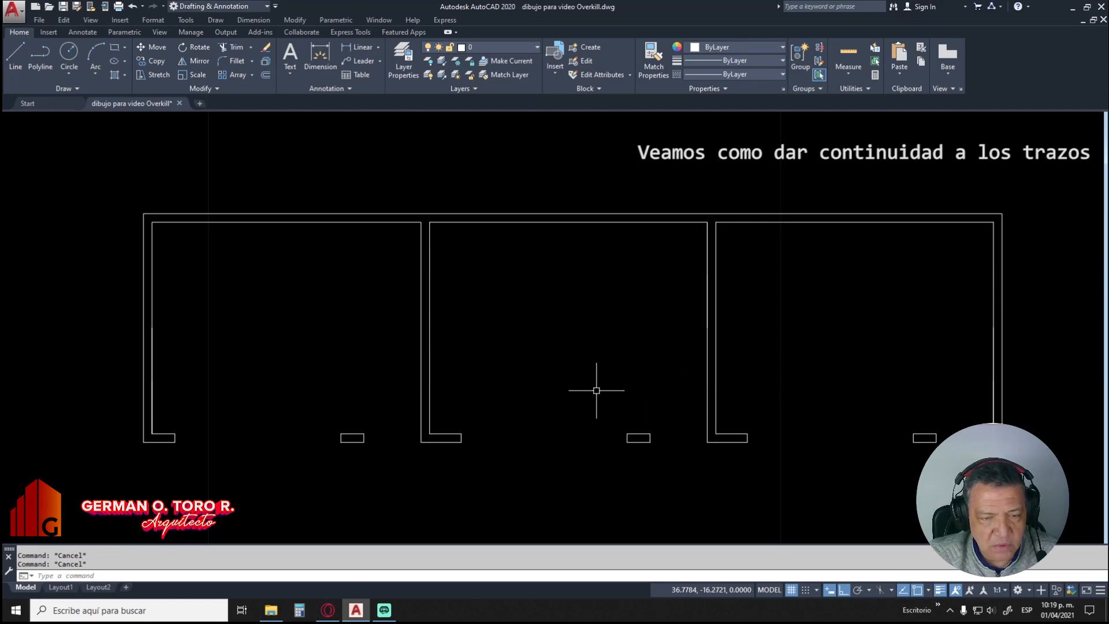
text(overkill)
key(Return)
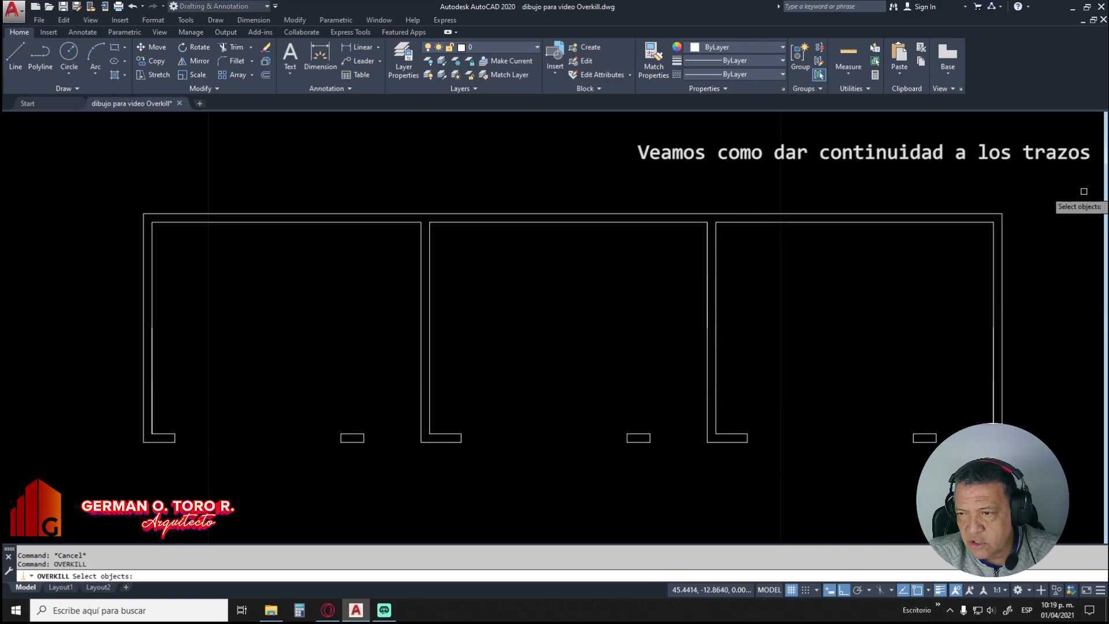
click(1042, 192)
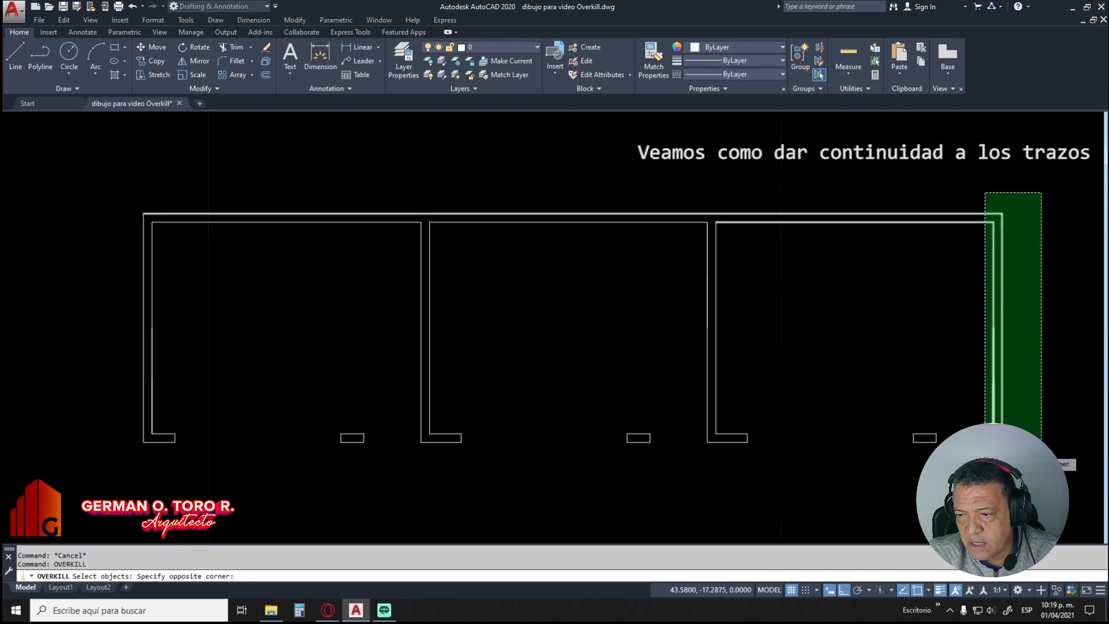
click(985, 416)
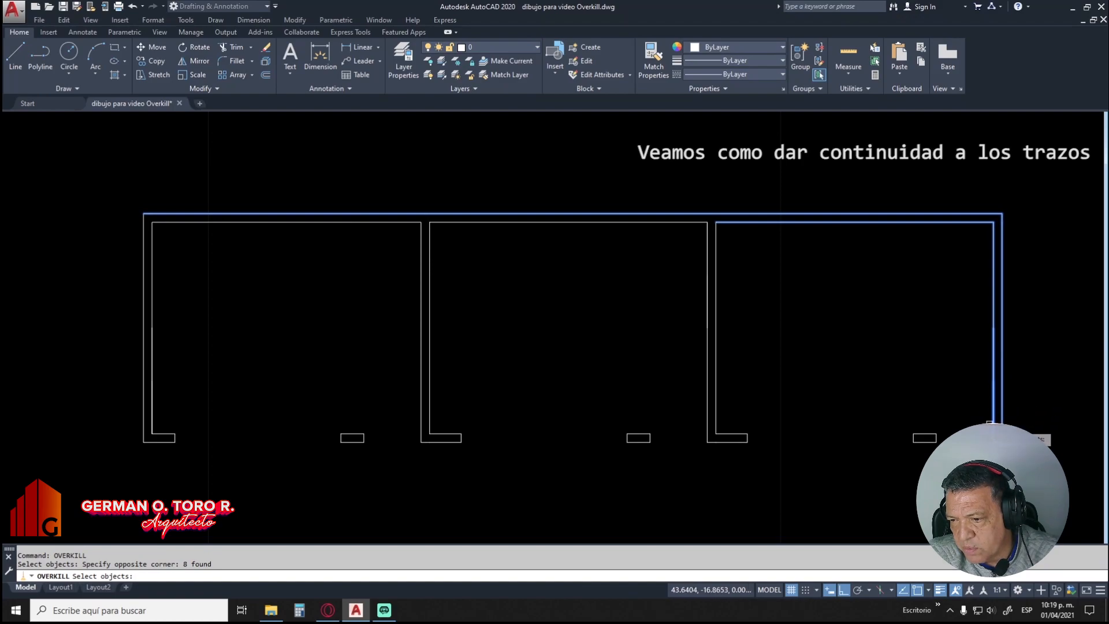
key(Escape)
Step: Select the overlapping lines on the inner face of the rightmost wall to examine them, and clear the selection
click(993, 367)
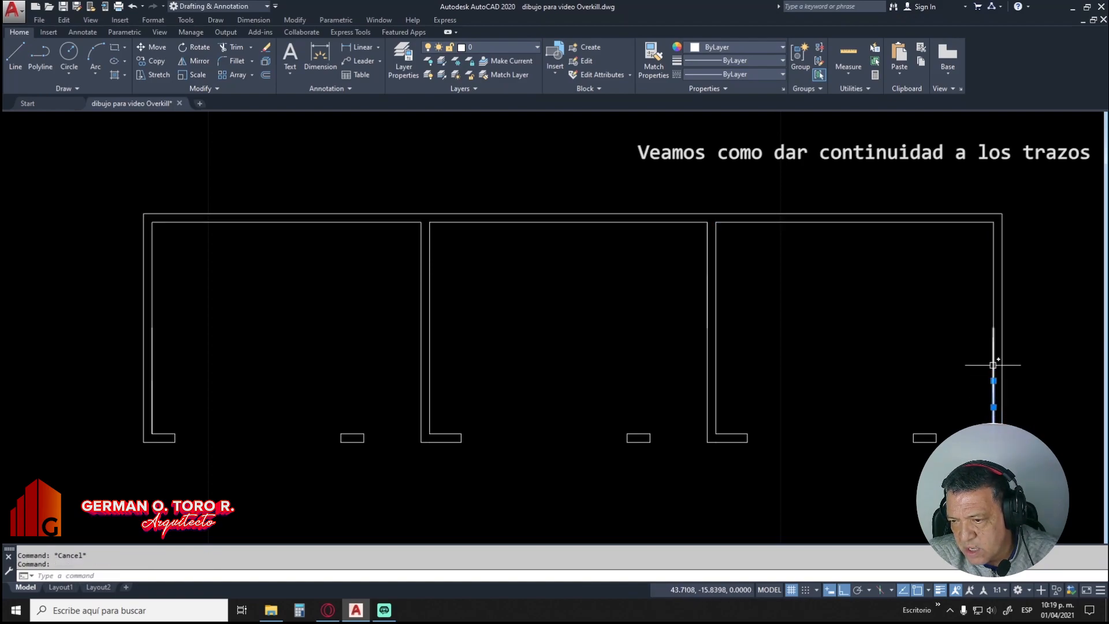
click(993, 307)
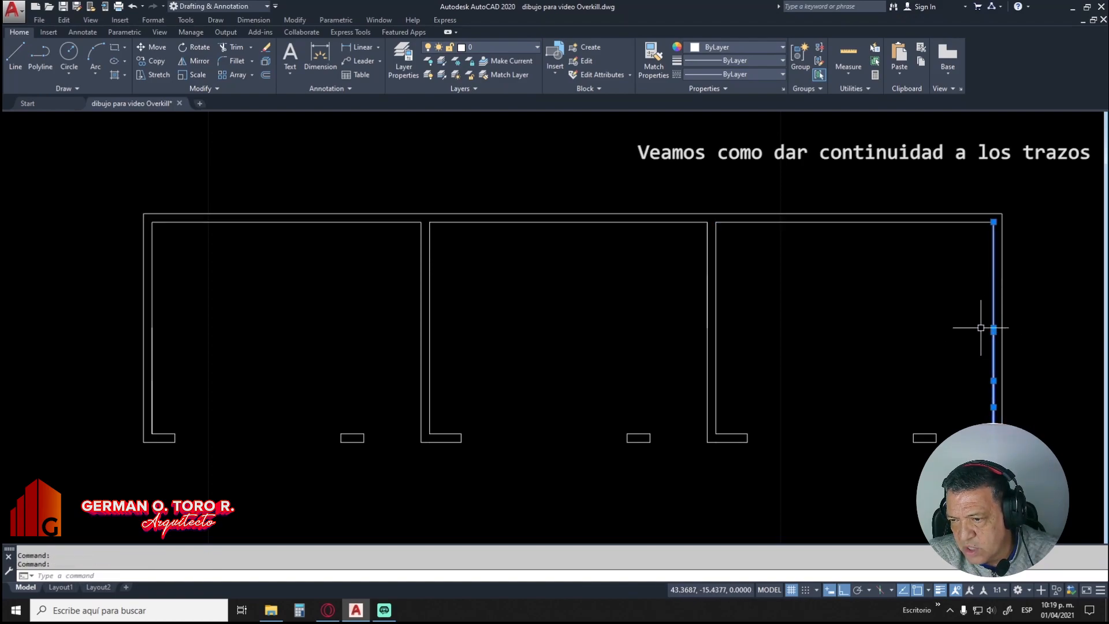
key(Escape)
key(Escape)
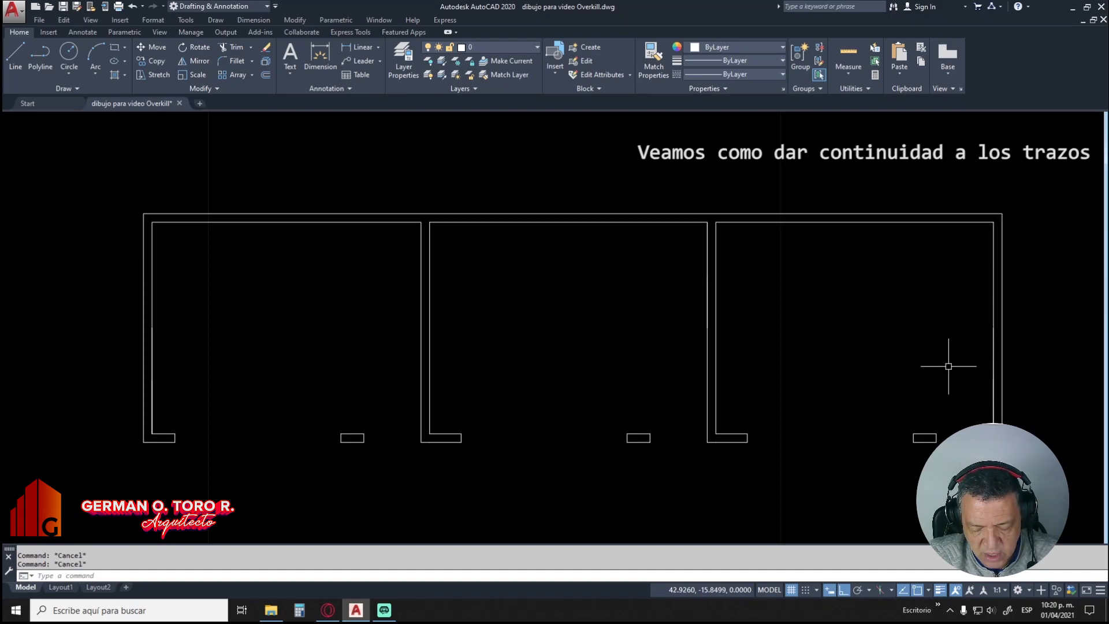
Step: Run OVERKILL with a crossing selection over the rightmost wall's outer line, keeping the current comparison settings and combine options
text(overkill)
key(Return)
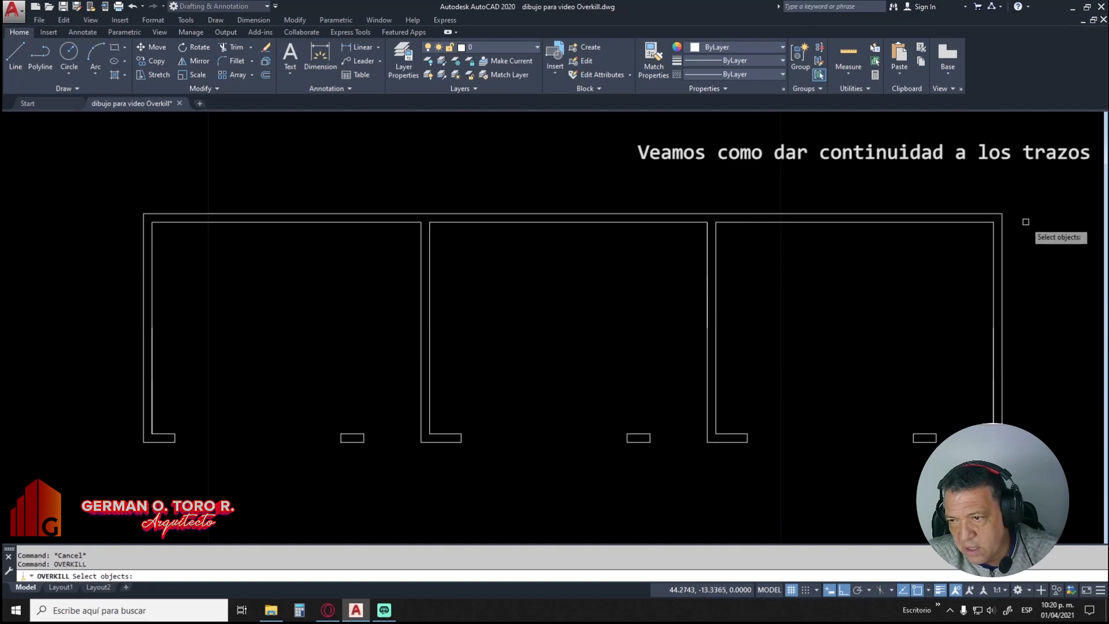
click(1018, 192)
click(1005, 376)
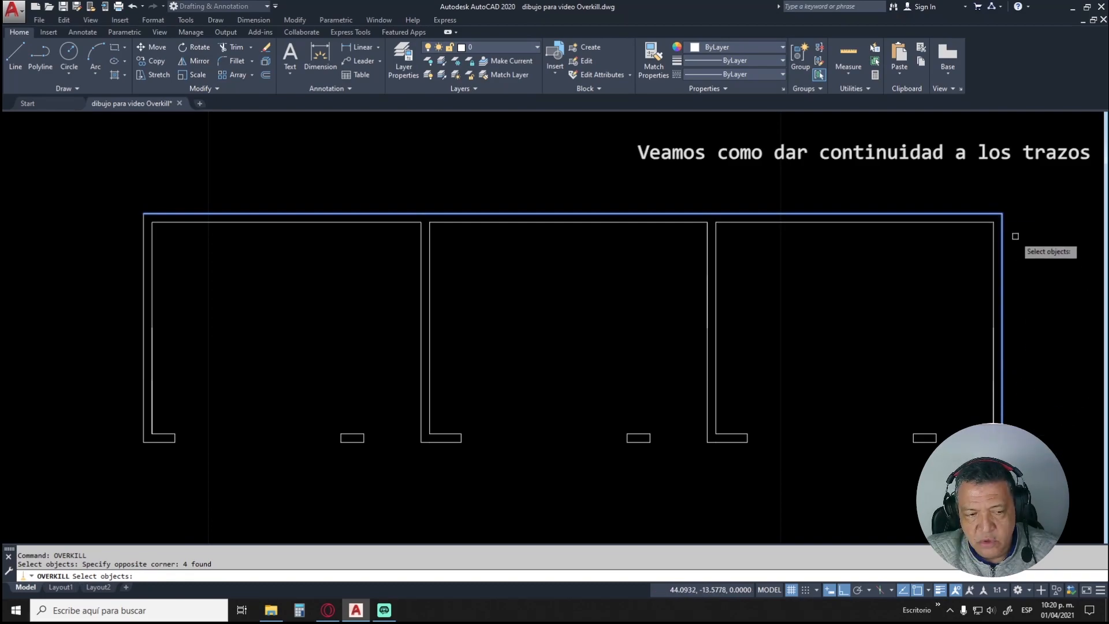
key(Return)
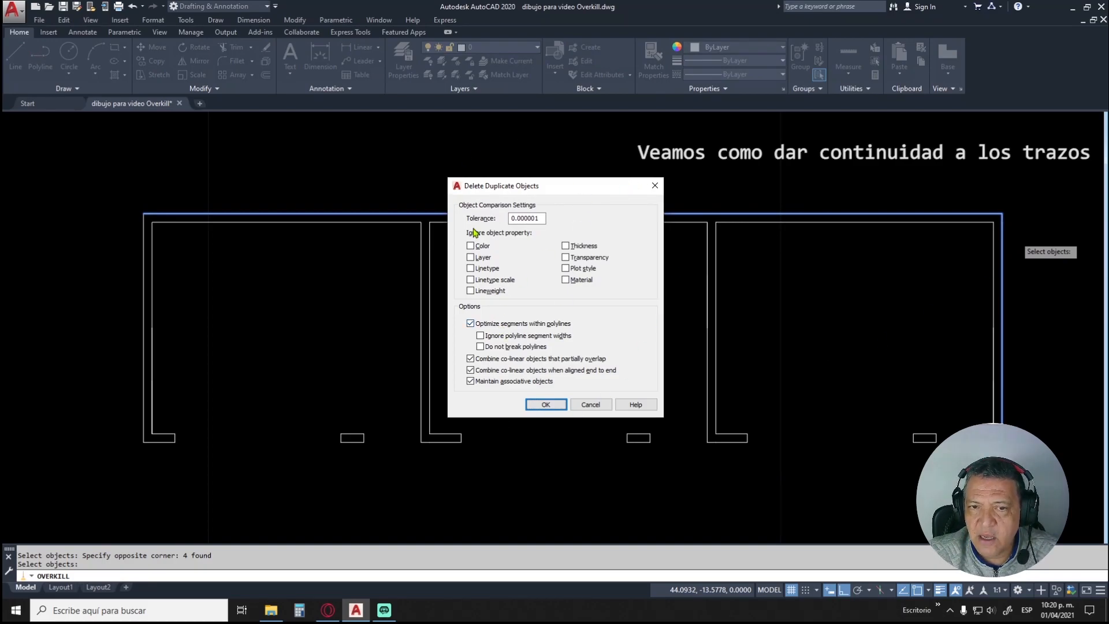
click(554, 406)
Step: Check the rightmost wall's outer line by selecting it and with an Erase crossing selection, and cancel without erasing
click(1000, 262)
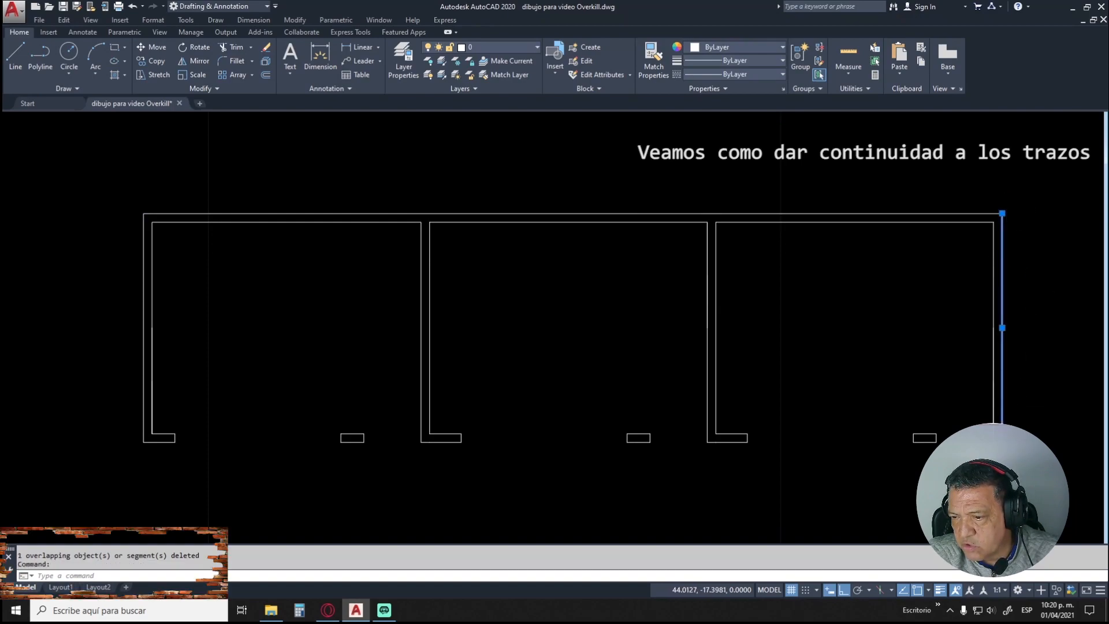
key(Escape)
key(Escape)
text(e)
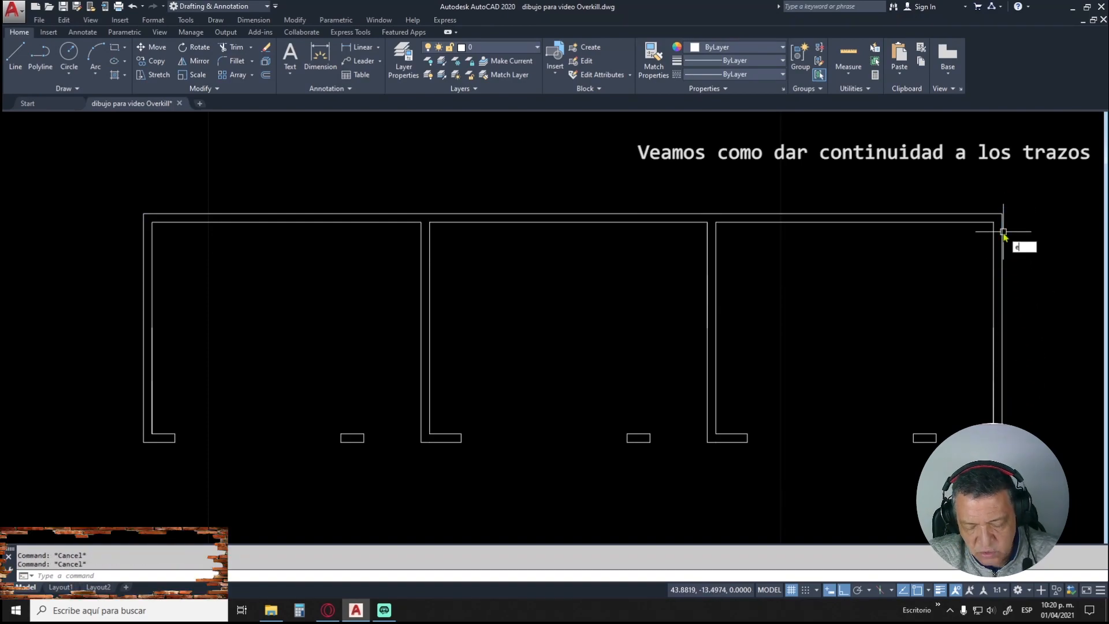
key(Return)
click(1026, 186)
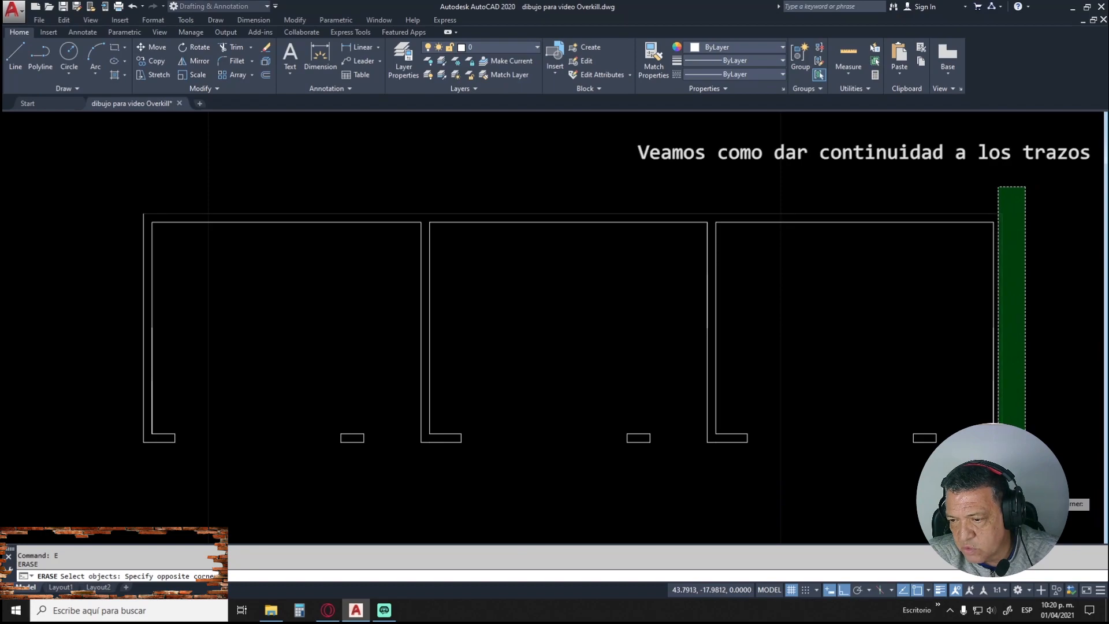
click(999, 432)
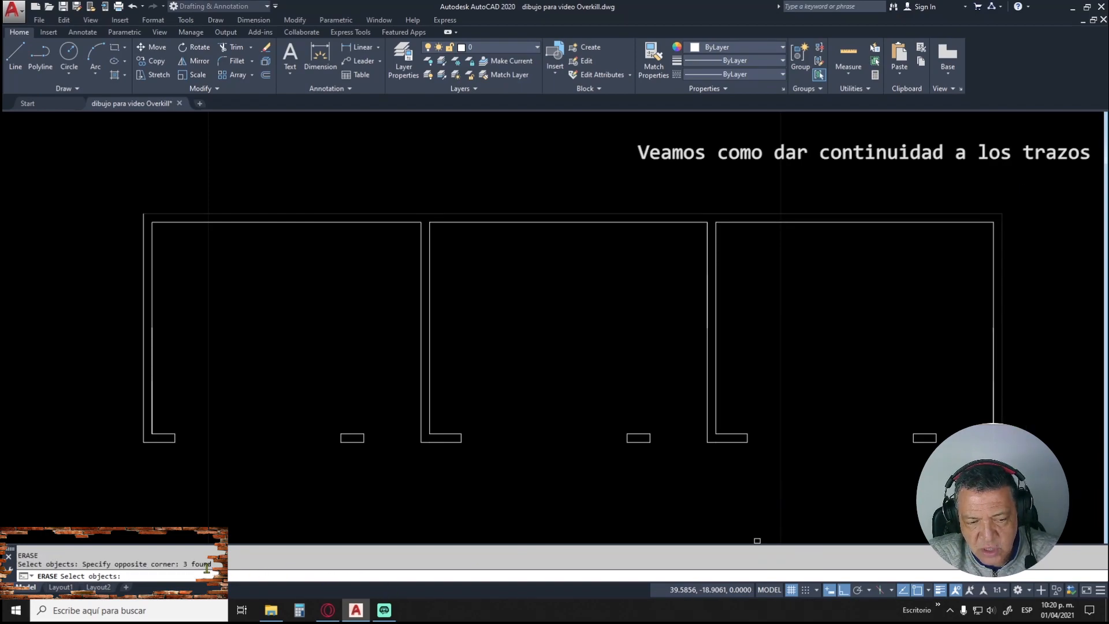
key(Escape)
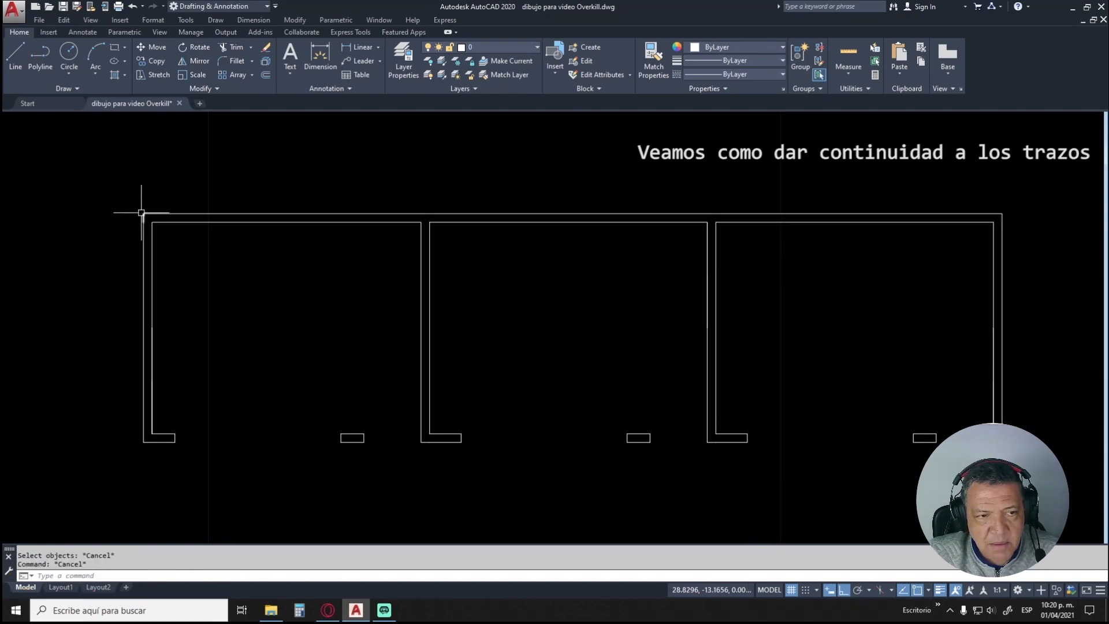
Step: Select the two segments of the leftmost wall's outer line to examine them, and clear the selection
click(142, 220)
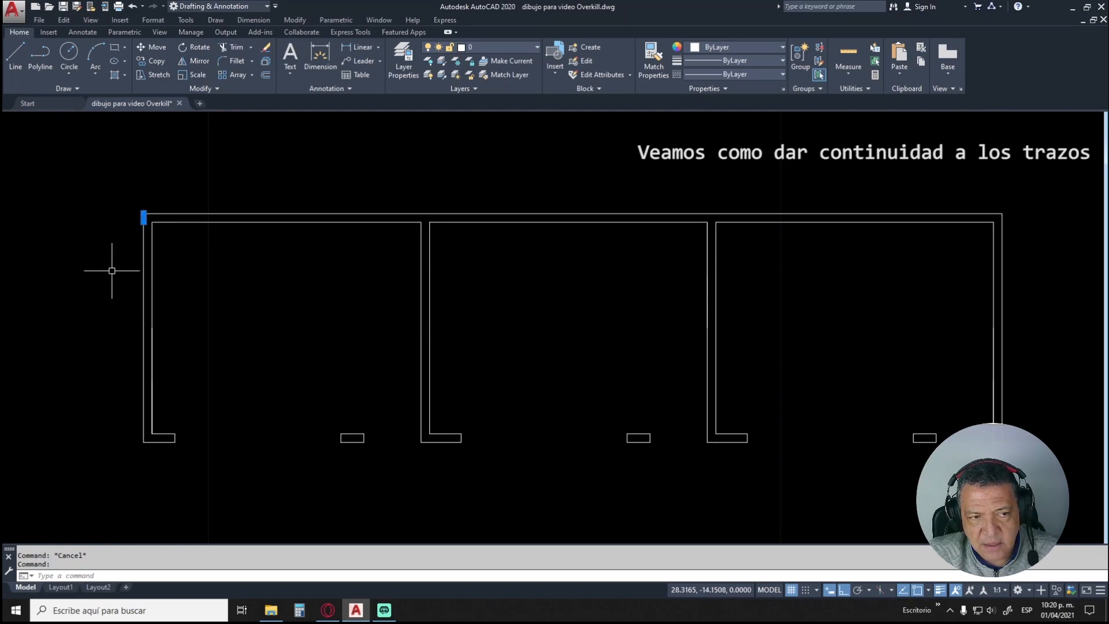
click(143, 303)
key(Escape)
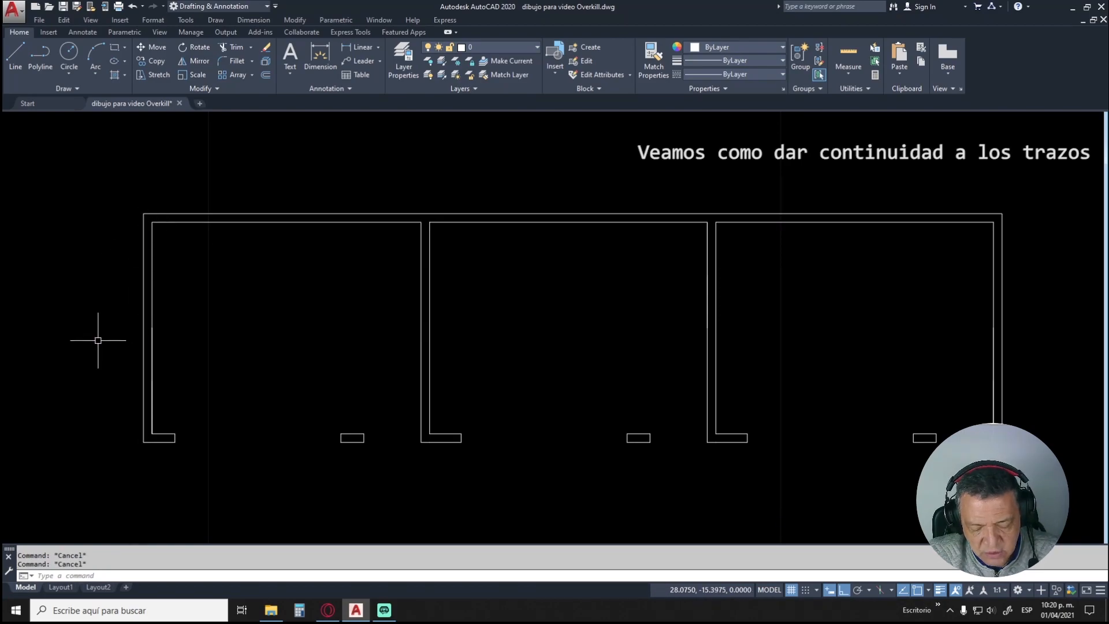
Step: Run OVERKILL with a window selection over the leftmost wall's outer line, keeping tolerance 0.000001 and both co-linear combine options enabled
text(overkill)
key(Return)
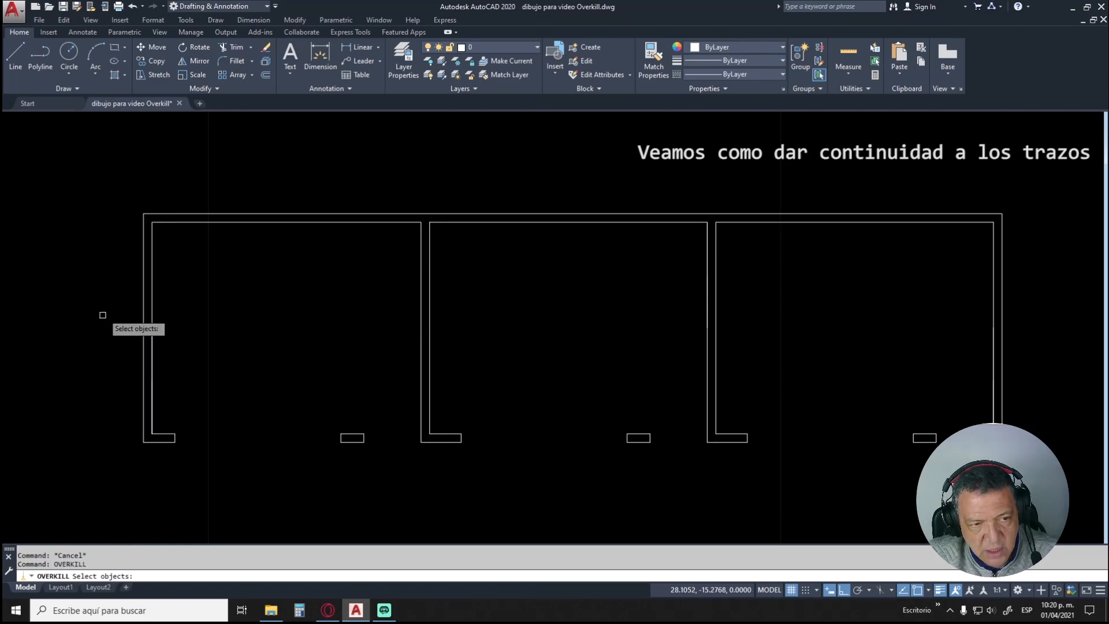
click(123, 195)
click(148, 454)
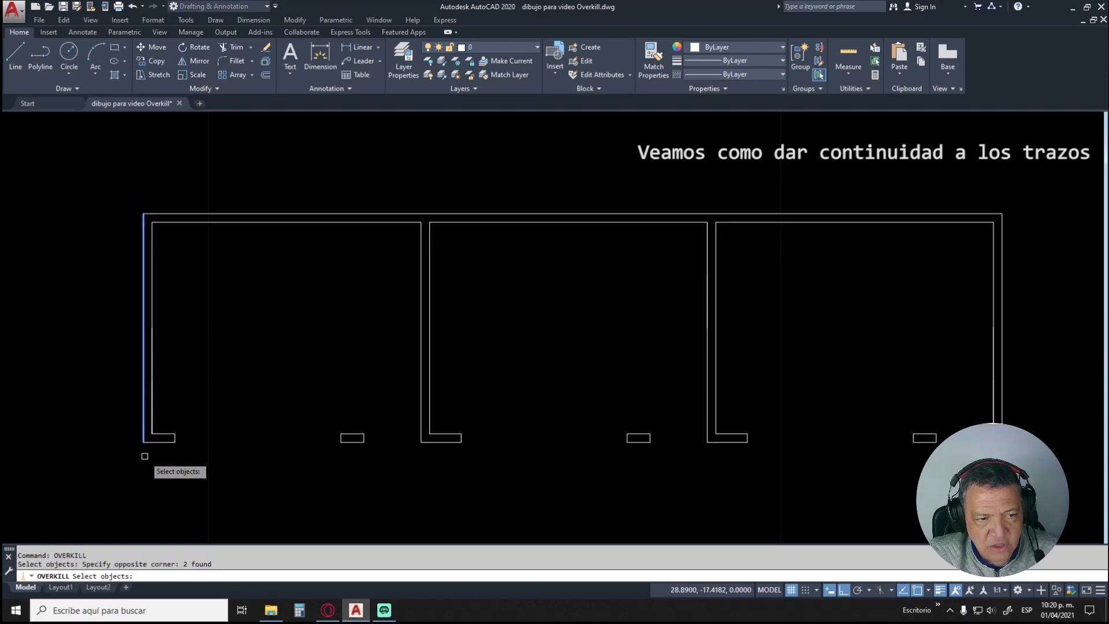
click(187, 567)
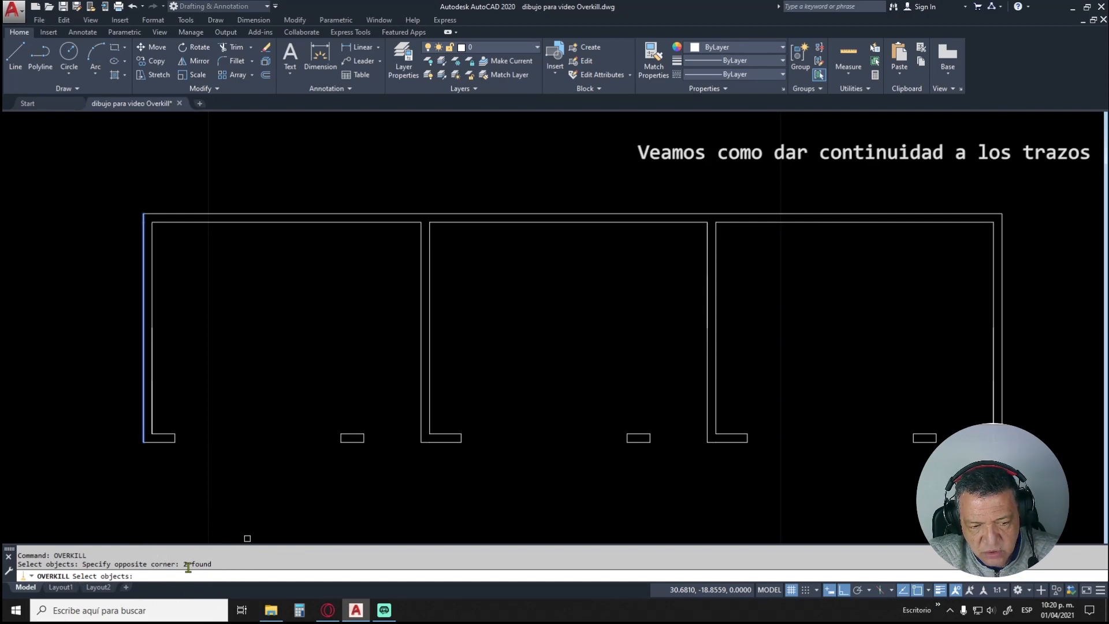
key(Return)
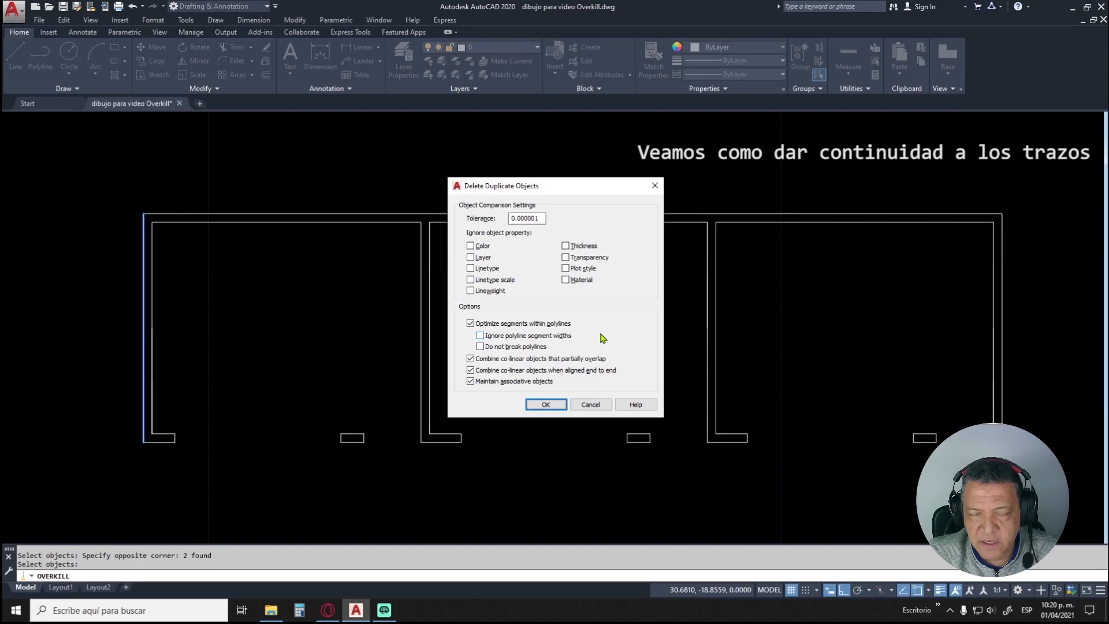
click(545, 404)
key(Escape)
Step: Check the leftmost wall's outer line with an Erase window selection, and cancel without erasing
text(e)
key(Return)
click(114, 196)
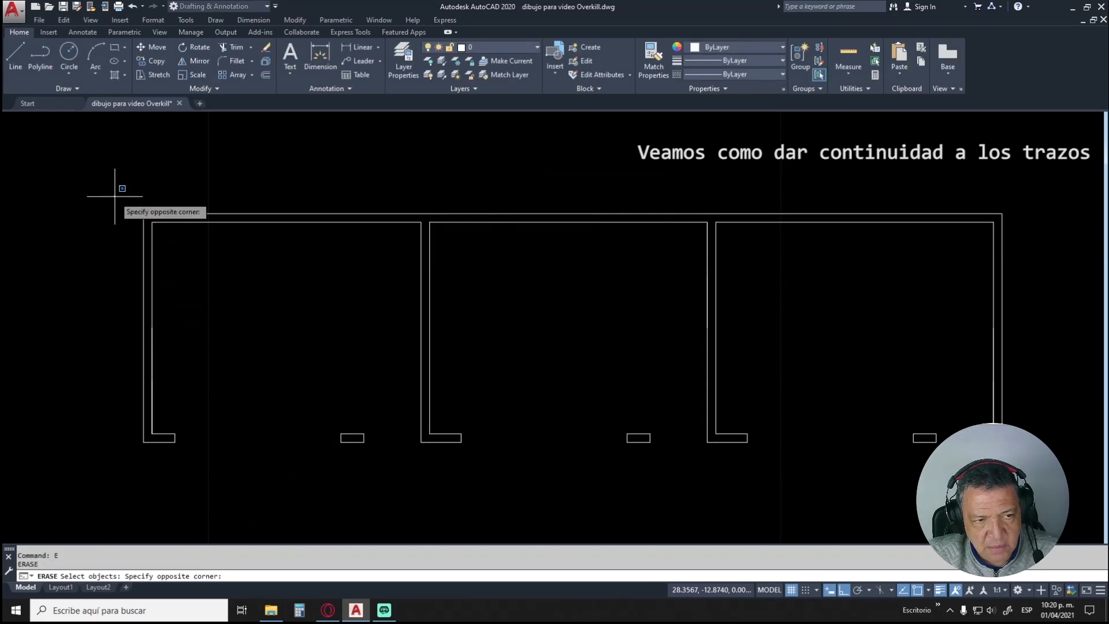
click(147, 448)
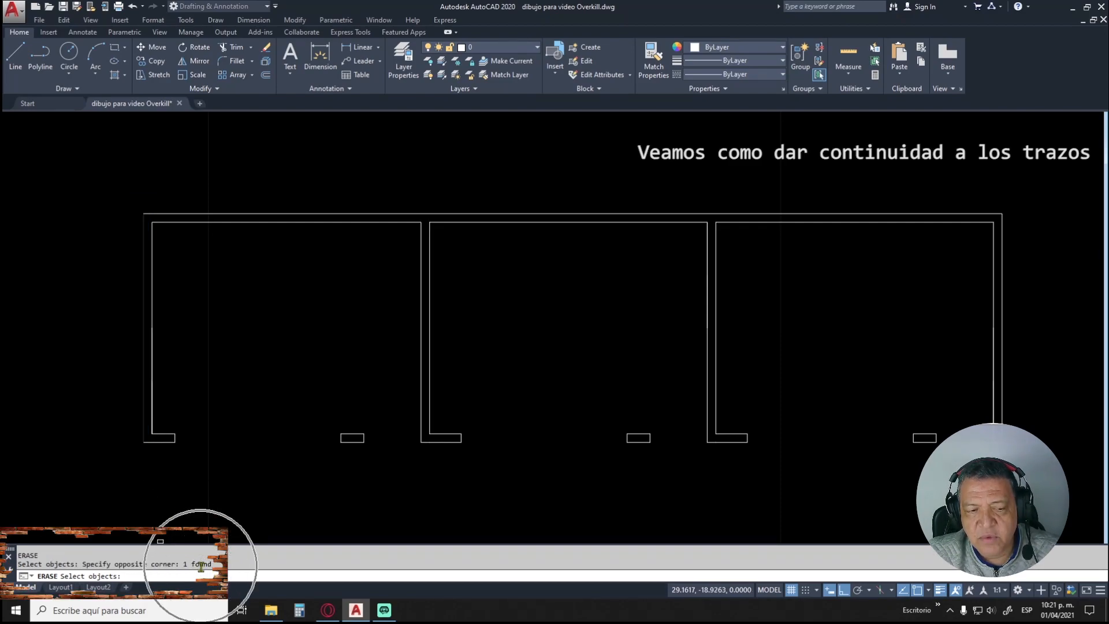
key(Escape)
key(Escape)
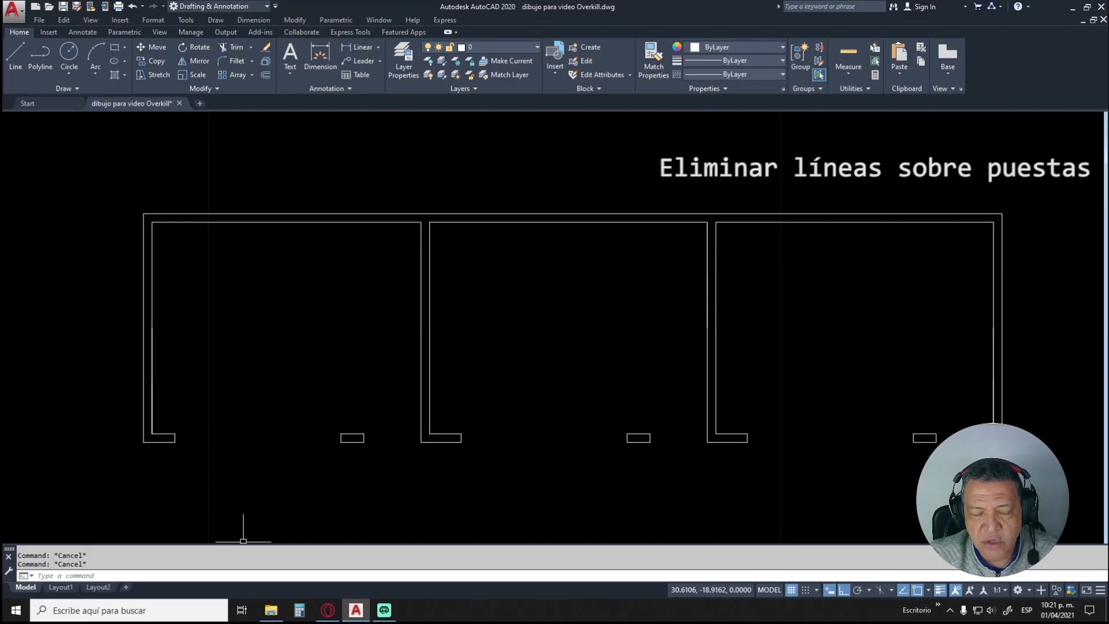
Step: Select the overlapping line segments on the leftmost, third and rightmost walls in turn to examine them, clearing each selection
click(153, 407)
click(150, 358)
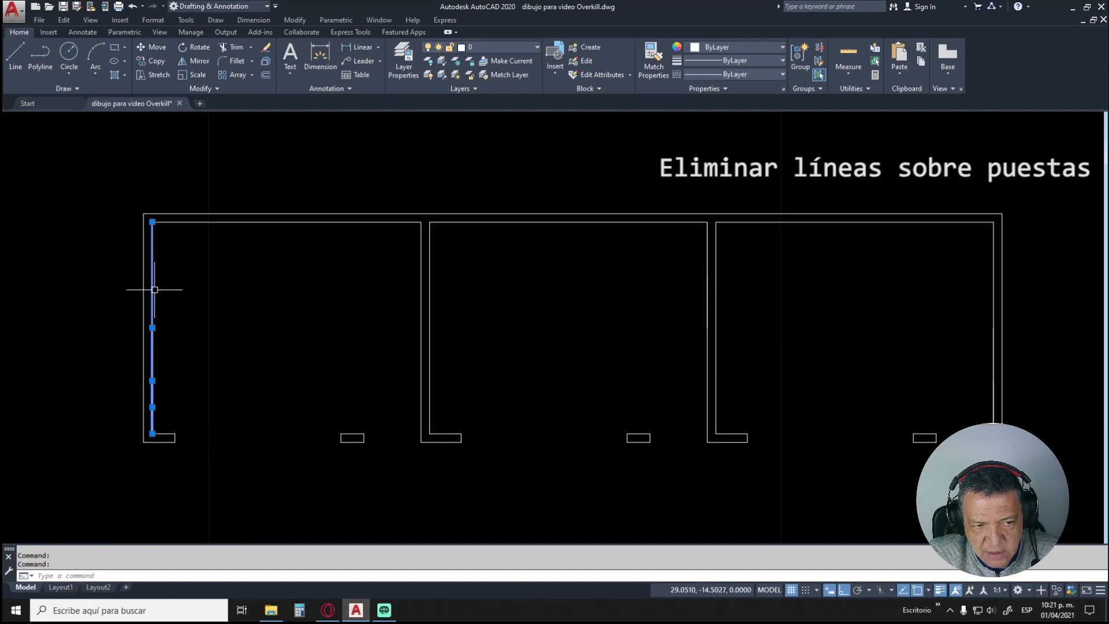
key(Escape)
click(708, 246)
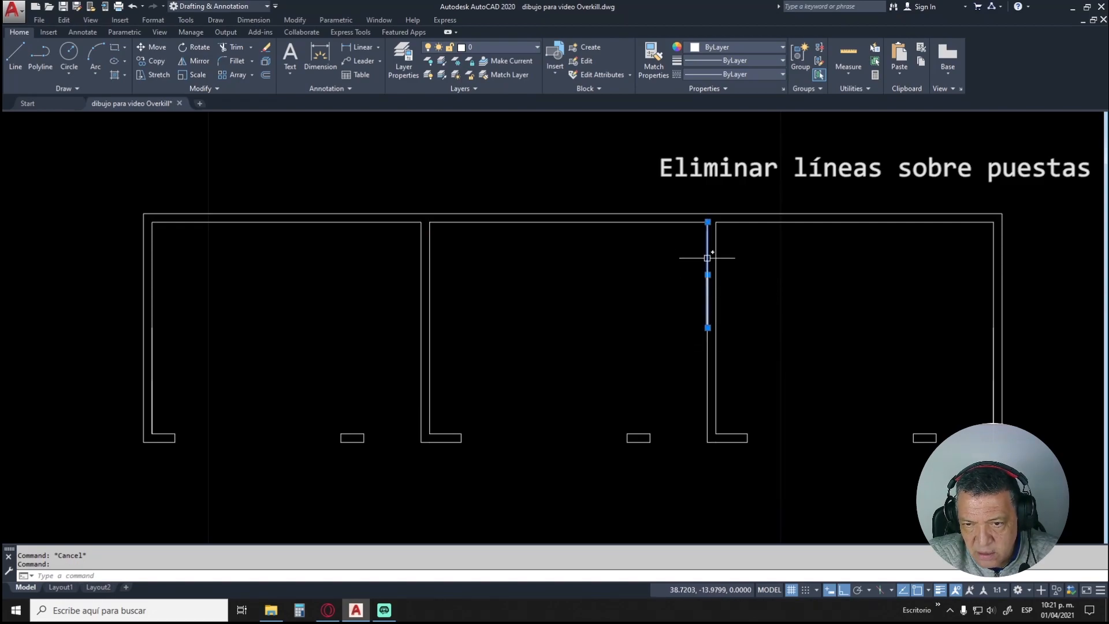
click(704, 399)
key(Escape)
click(993, 404)
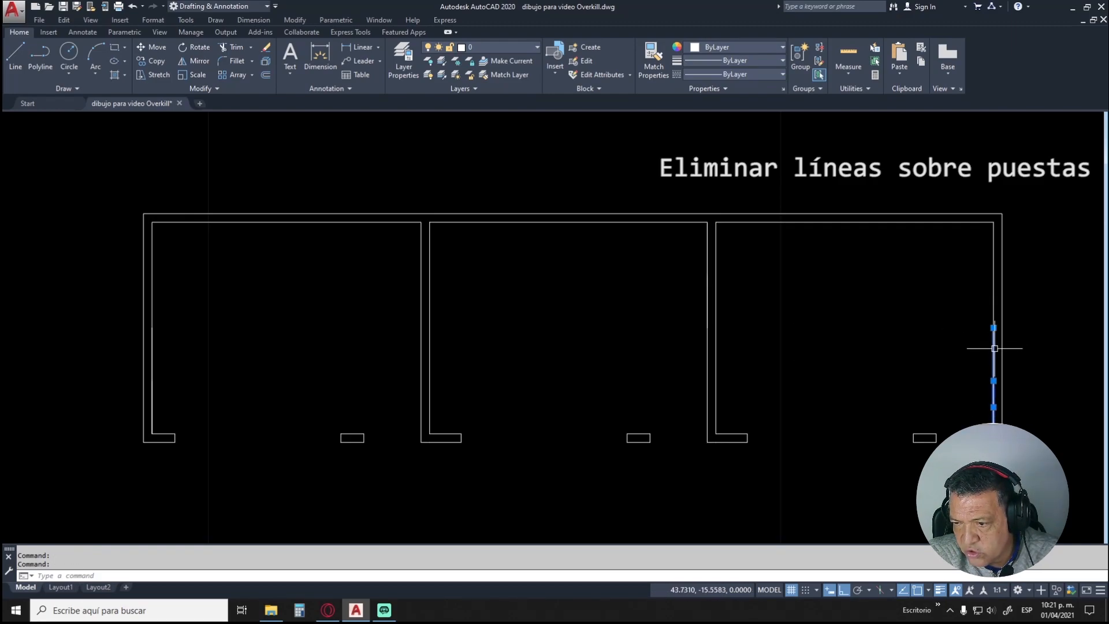
key(Escape)
key(Escape)
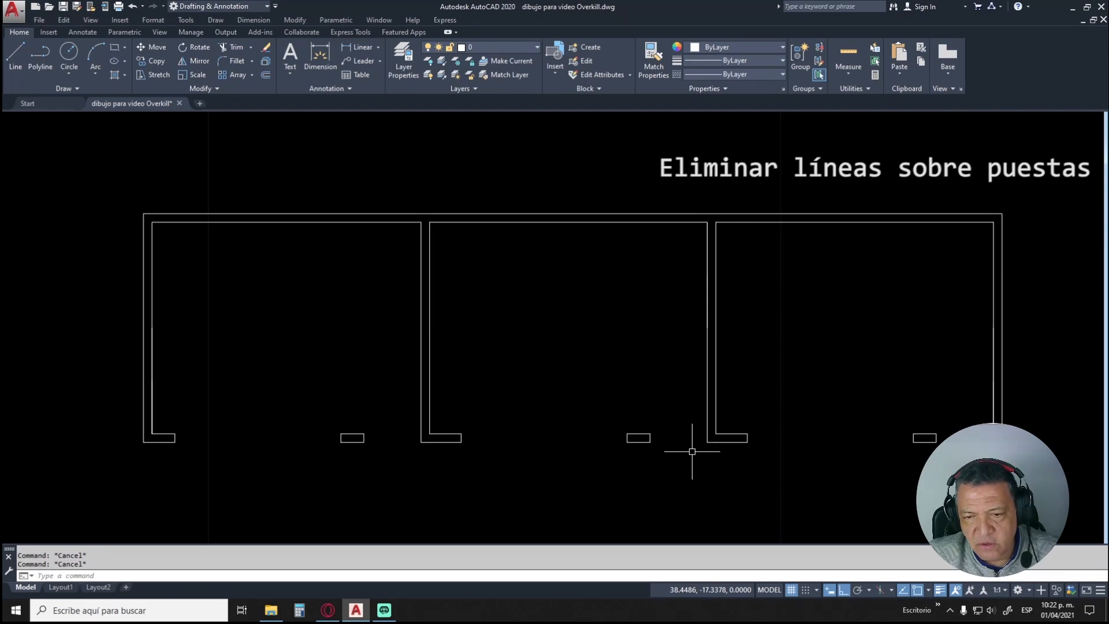
Step: Select the overlapping segments on the inner faces of the leftmost and rightmost walls to examine them, and clear the selection
click(153, 309)
click(153, 397)
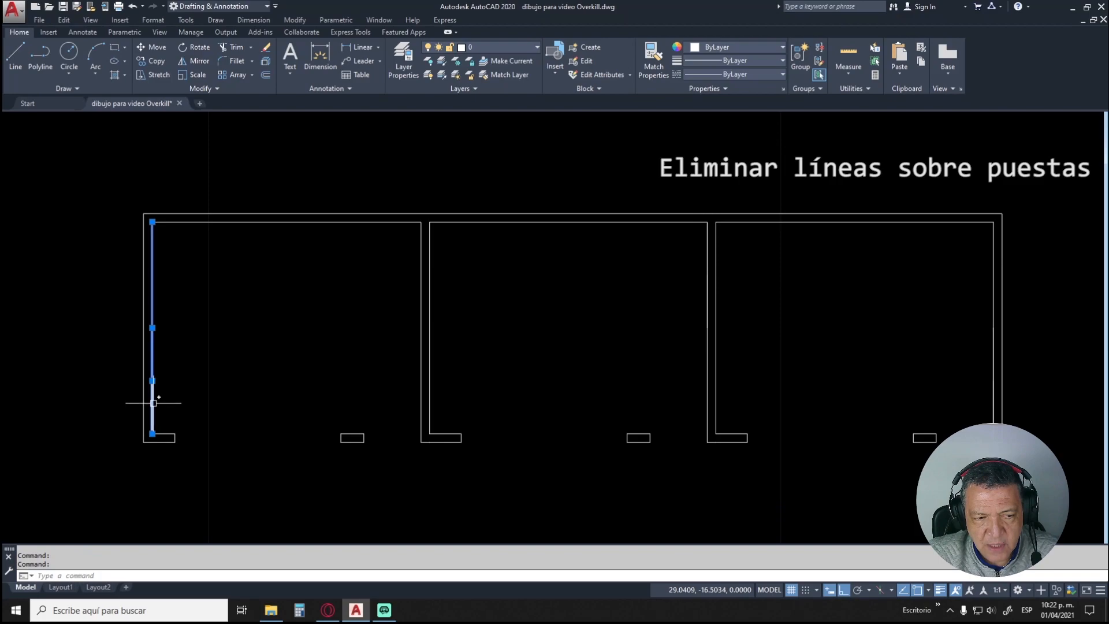
click(993, 383)
click(992, 355)
key(Escape)
key(Escape)
Step: Run OVERKILL with a window selection around the whole floor plan, keeping tolerance 0.000001 and both co-linear combine options enabled
text(Ov)
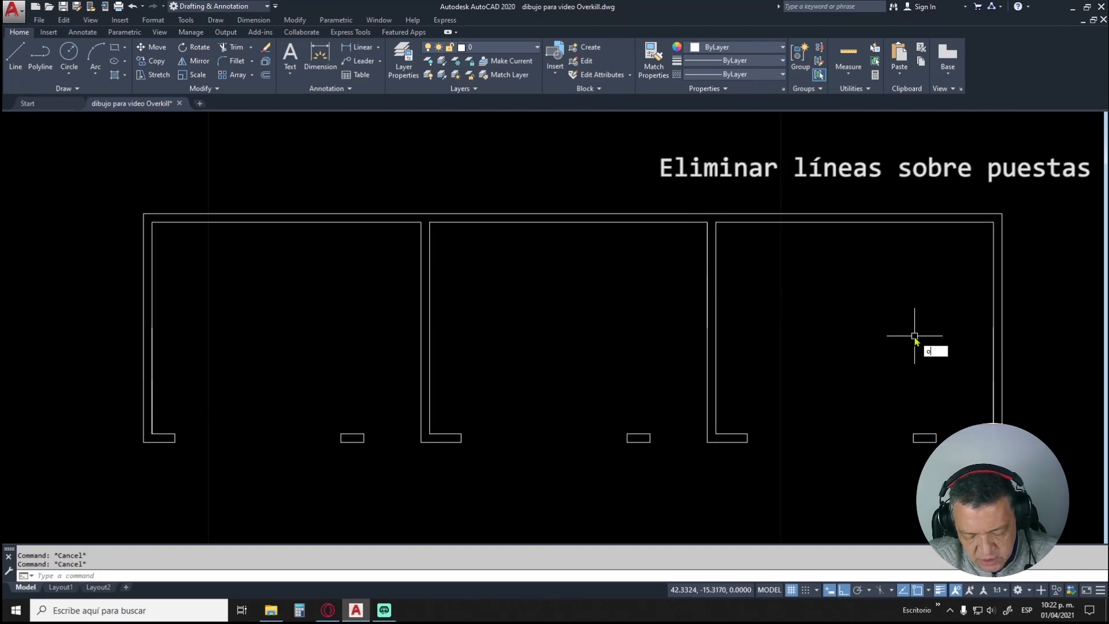
key(Return)
click(123, 191)
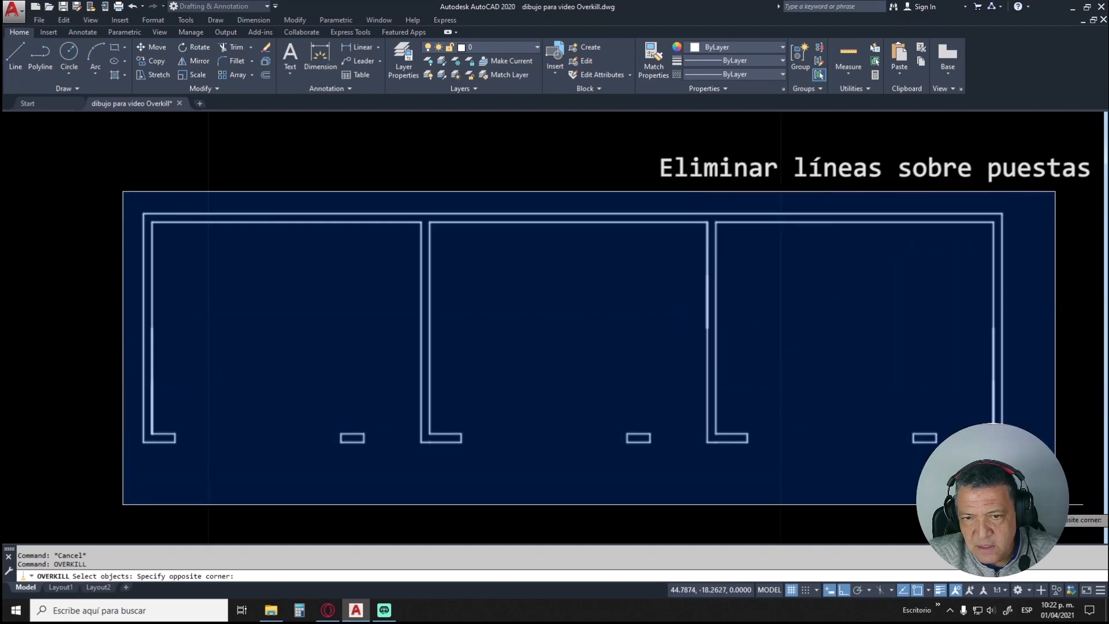
click(1055, 504)
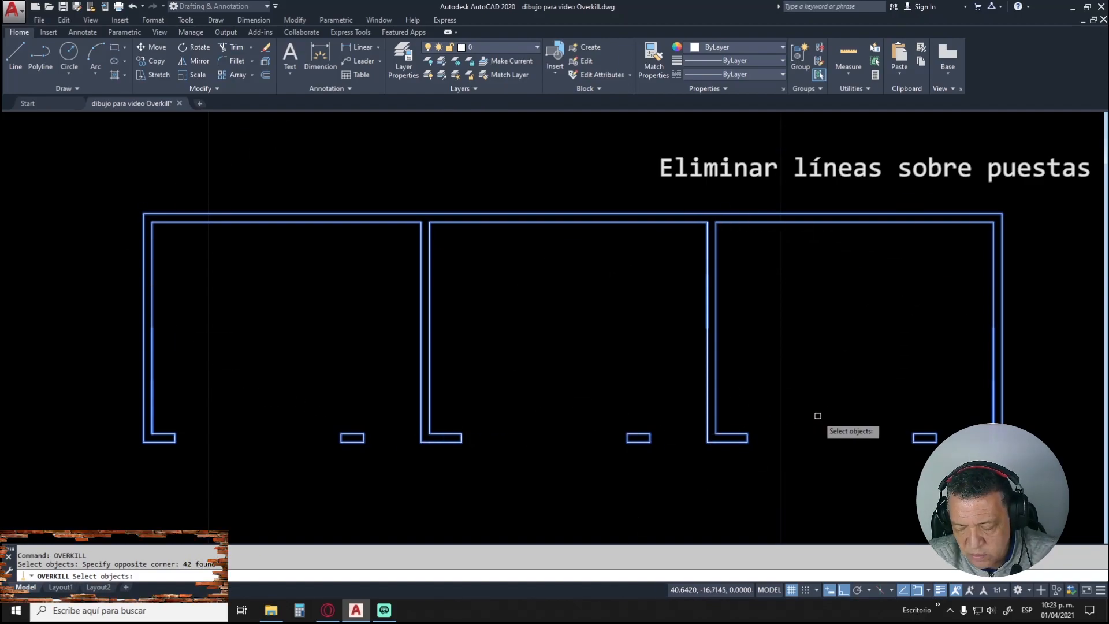
key(Return)
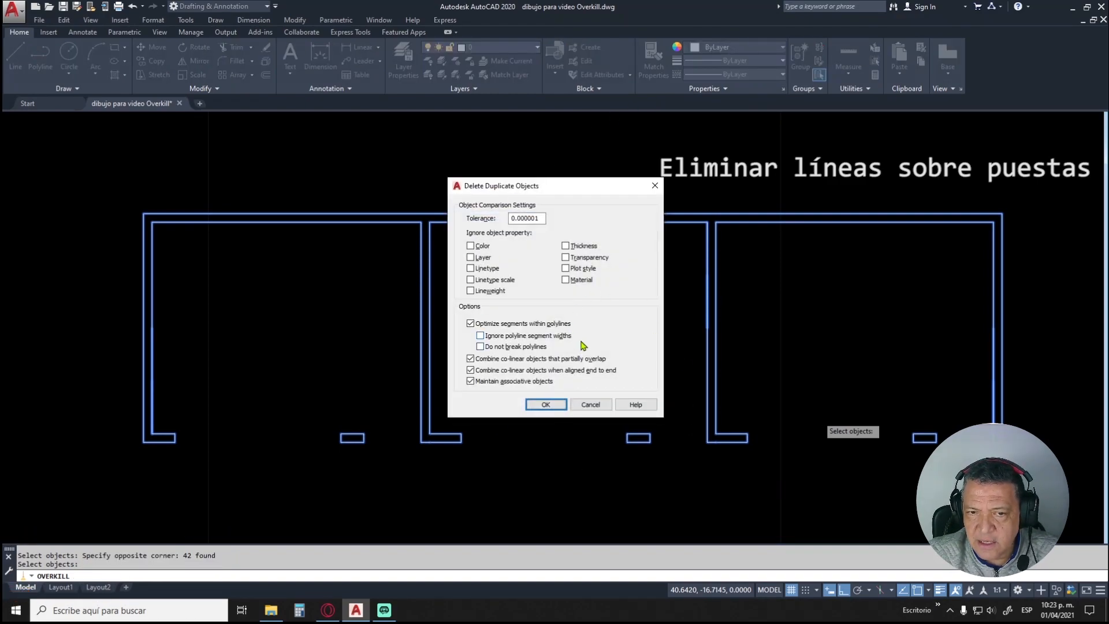
click(546, 405)
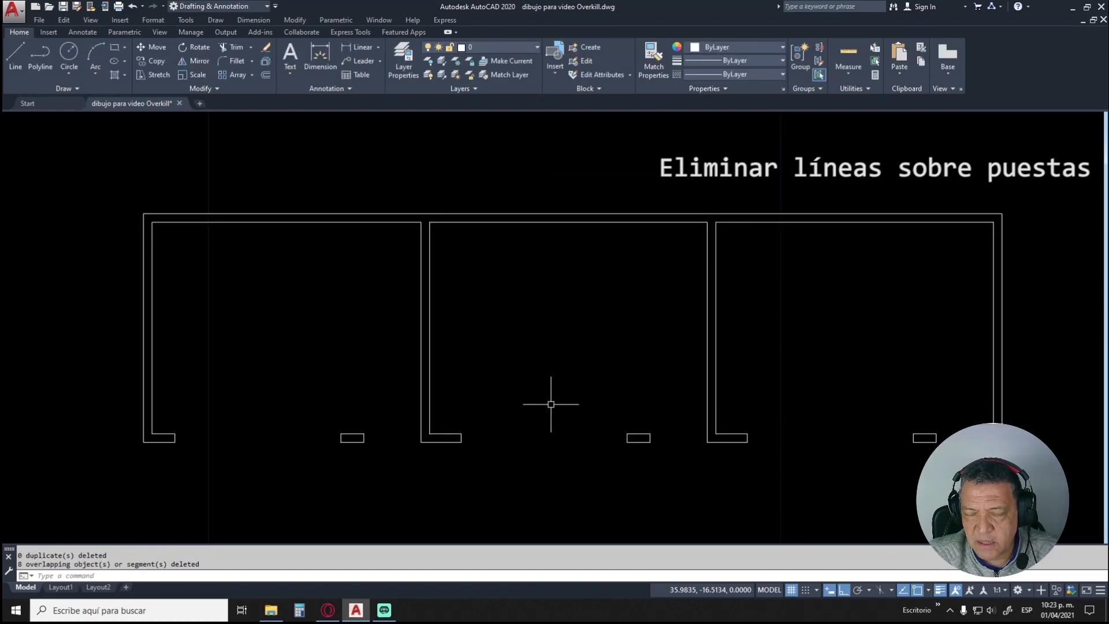
Step: Examine the rightmost wall's inner line, then check the whole plan's objects with an Erase window selection and cancel without erasing
click(993, 389)
key(Escape)
text(e)
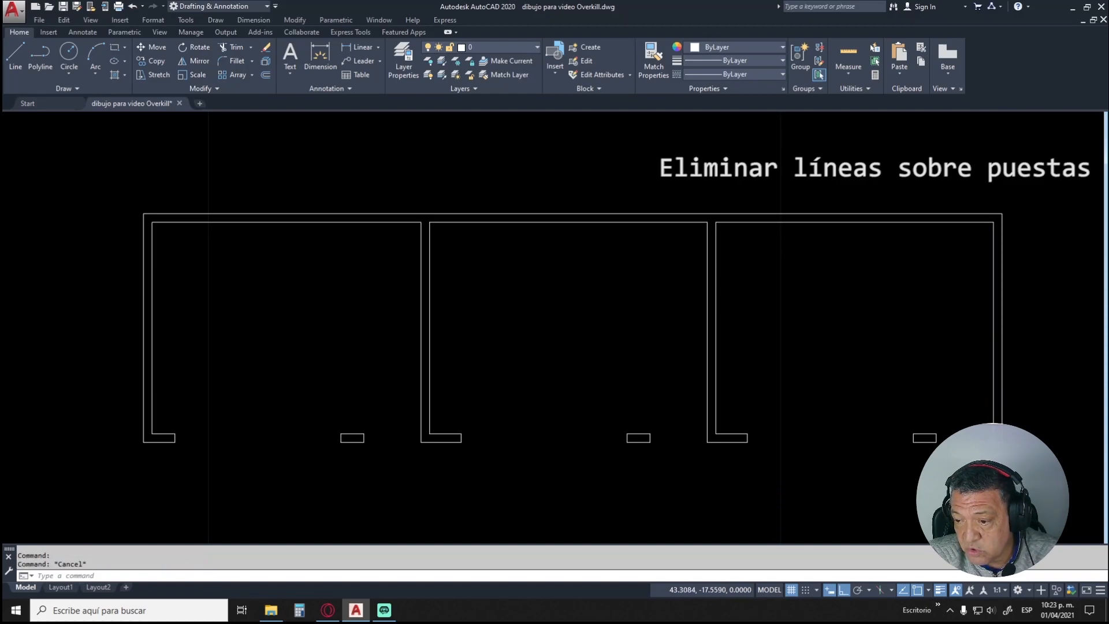
key(Return)
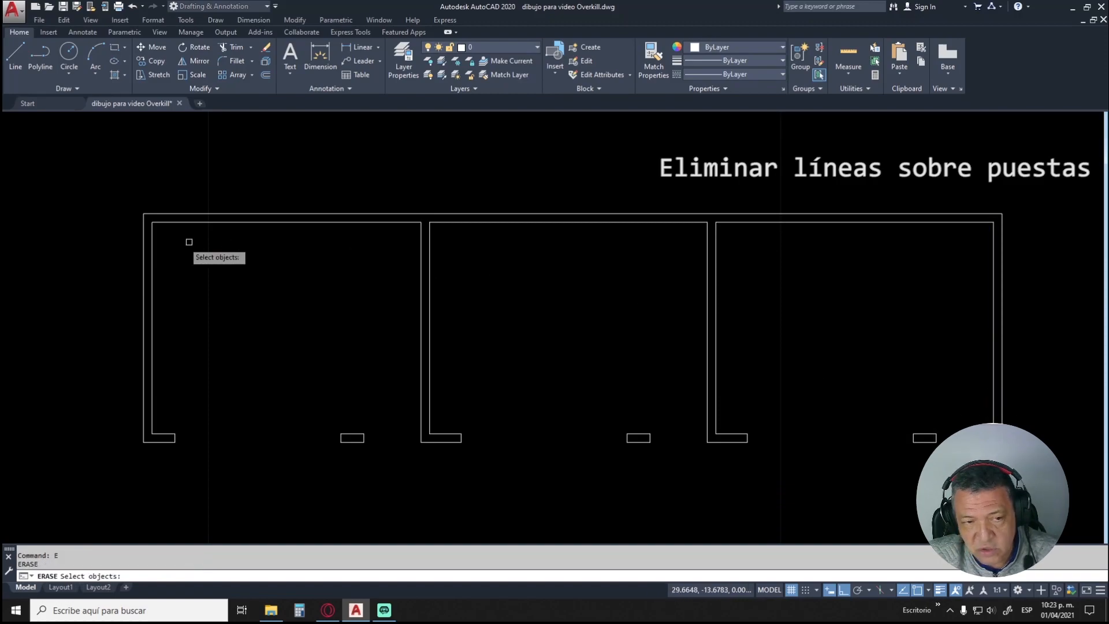
click(122, 198)
click(1051, 485)
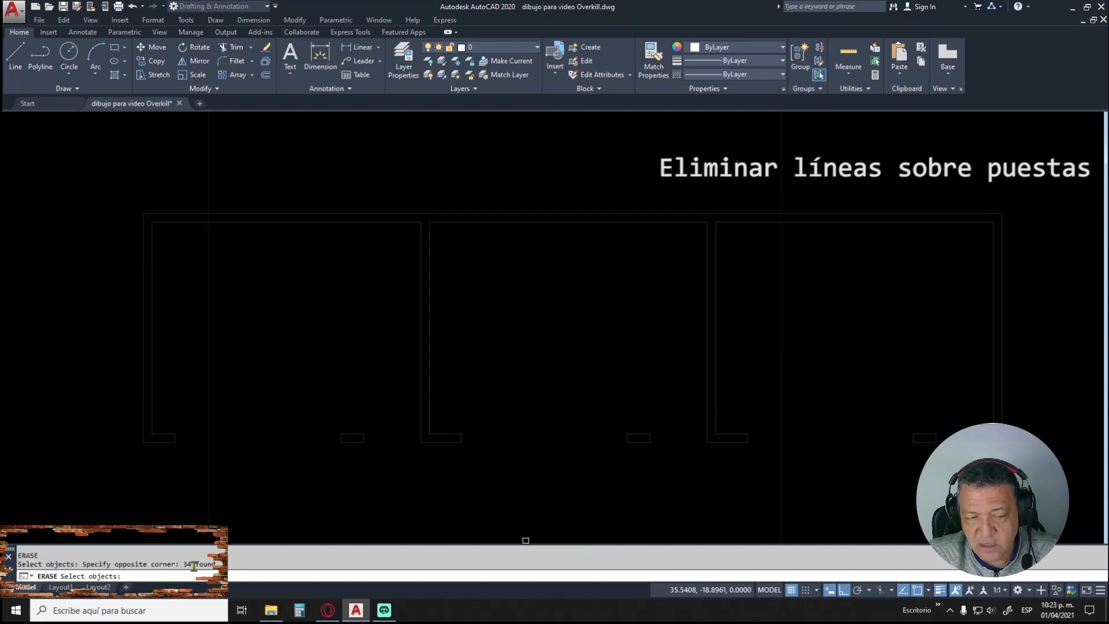
key(Escape)
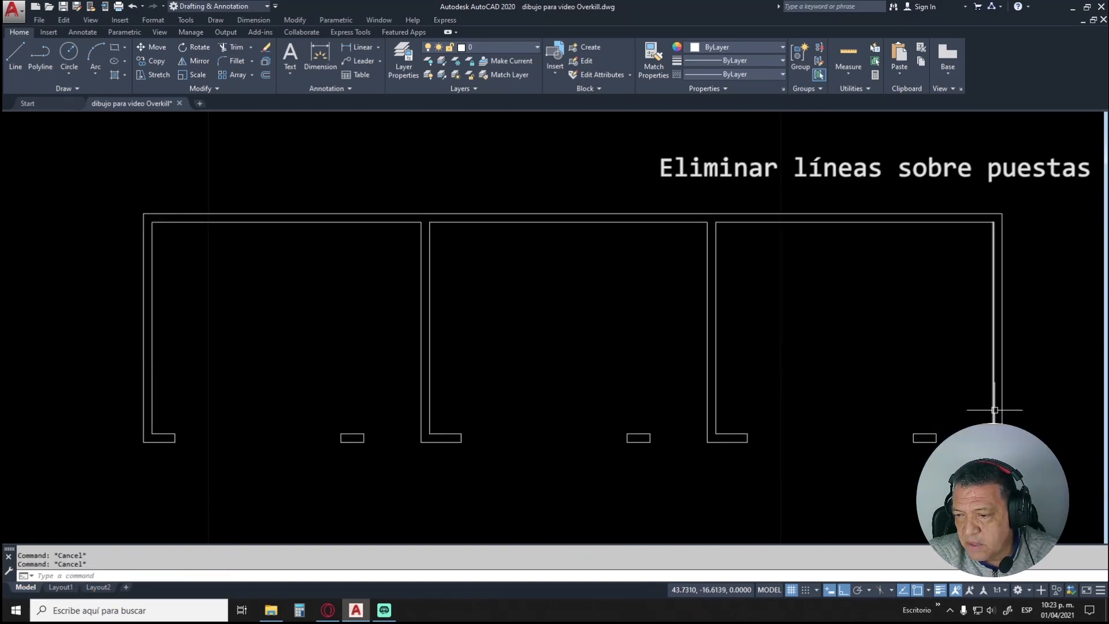
Step: Check the rightmost wall's inner line with an Erase window selection, and leave it unerased
text(e)
key(Return)
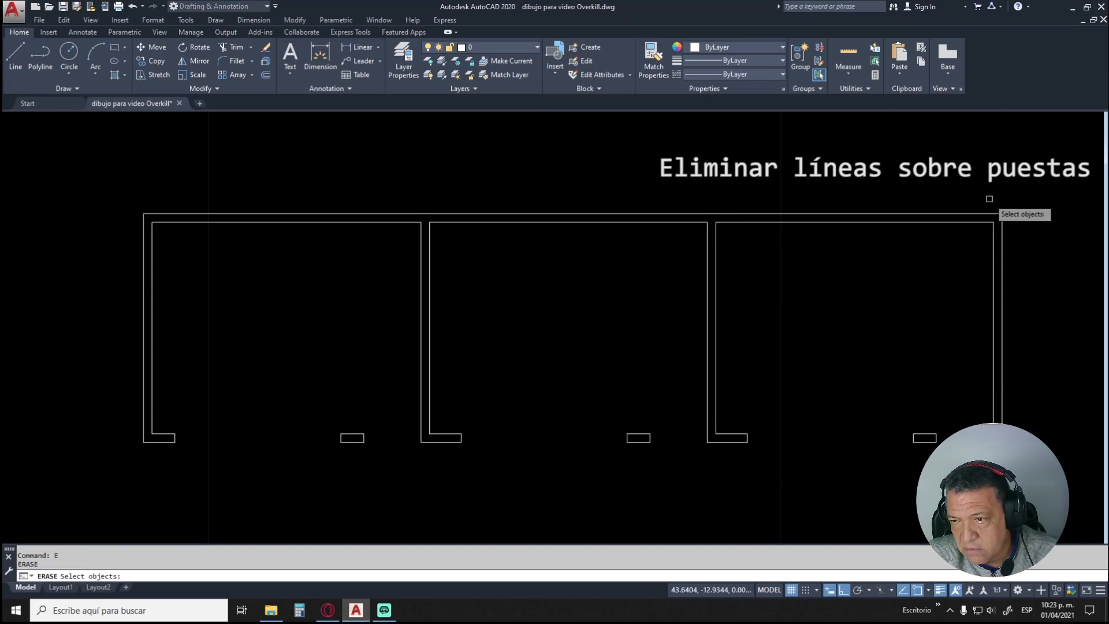
click(975, 200)
click(997, 441)
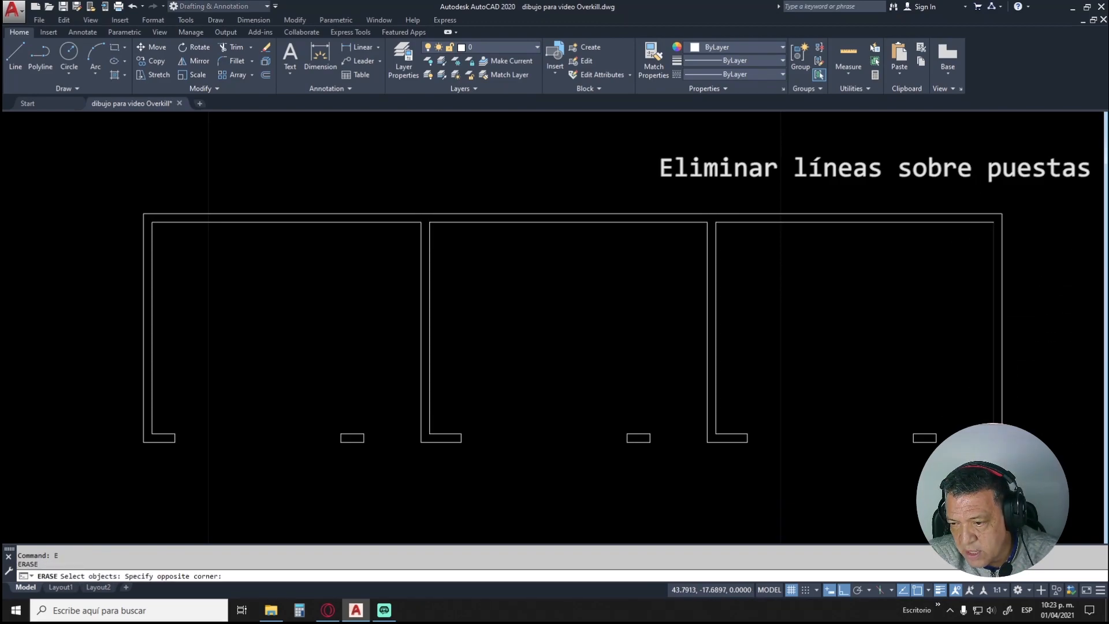
key(Return)
Step: Check the leftmost wall's inner line with another Erase window selection, and cancel without erasing
key(Return)
click(147, 201)
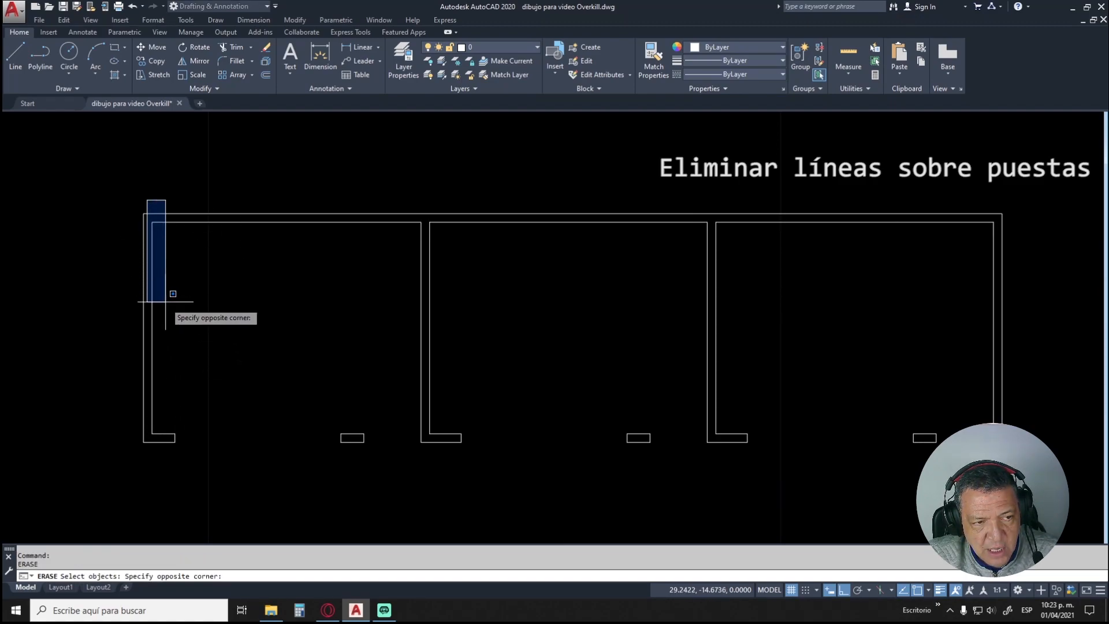
click(164, 478)
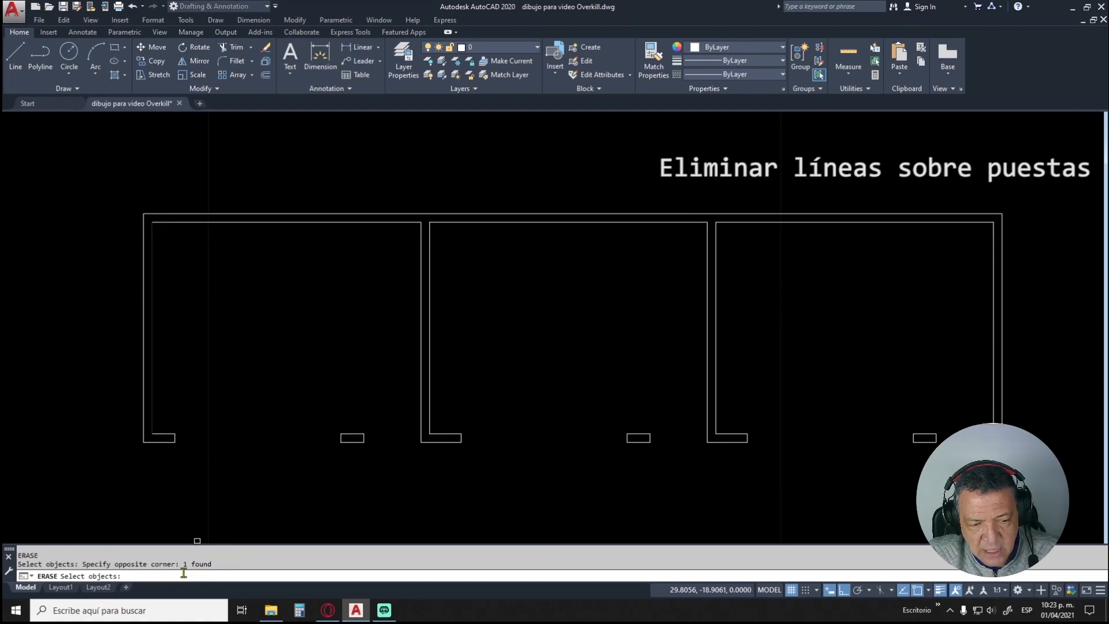
key(Escape)
key(Escape)
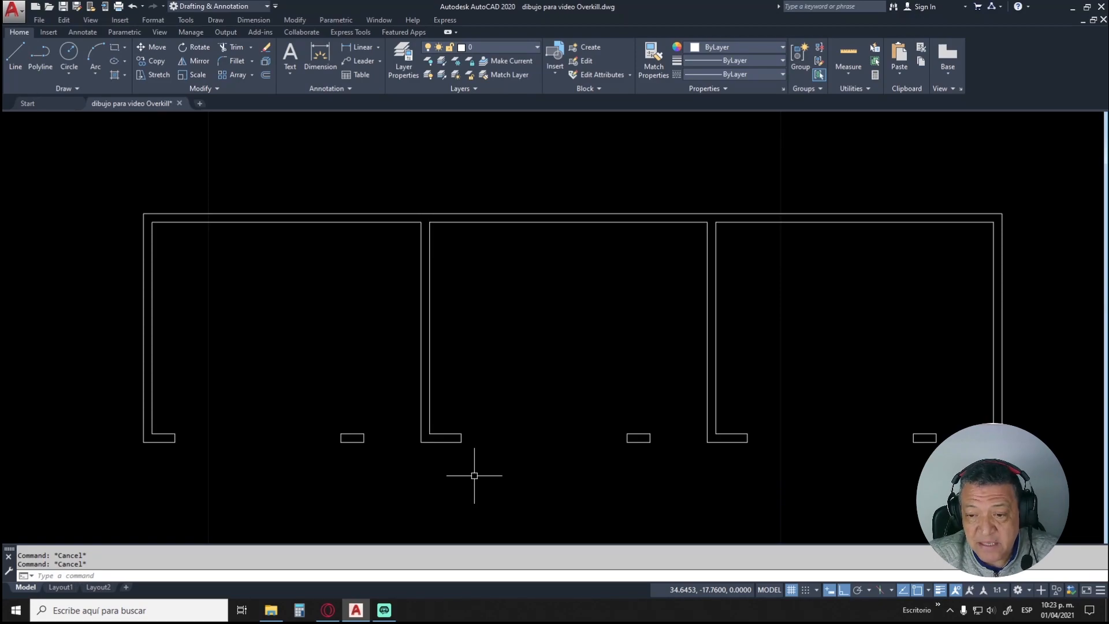
Step: In the plan area with windows, select the broken inner and outer wall segments around the first room's window to examine them
scroll(581, 224, down, 8)
middle_drag(586, 180, 567, 509)
scroll(549, 268, up, 2)
scroll(563, 280, up, 4)
scroll(587, 317, down, 3)
middle_drag(629, 338, 551, 353)
scroll(271, 441, up, 2)
click(129, 443)
click(178, 443)
click(427, 444)
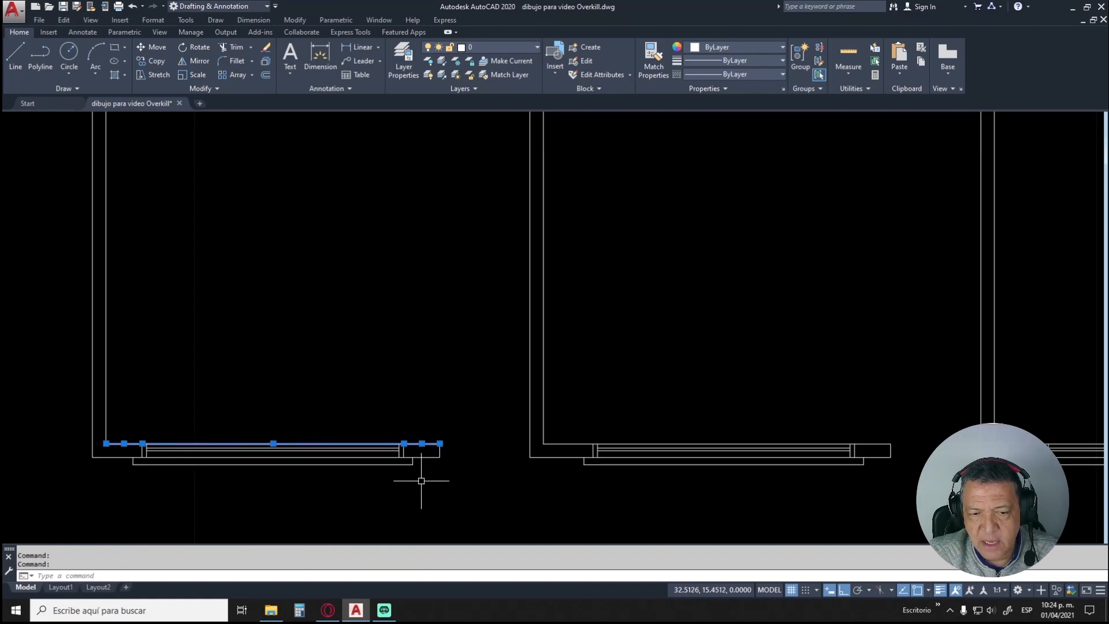
click(432, 457)
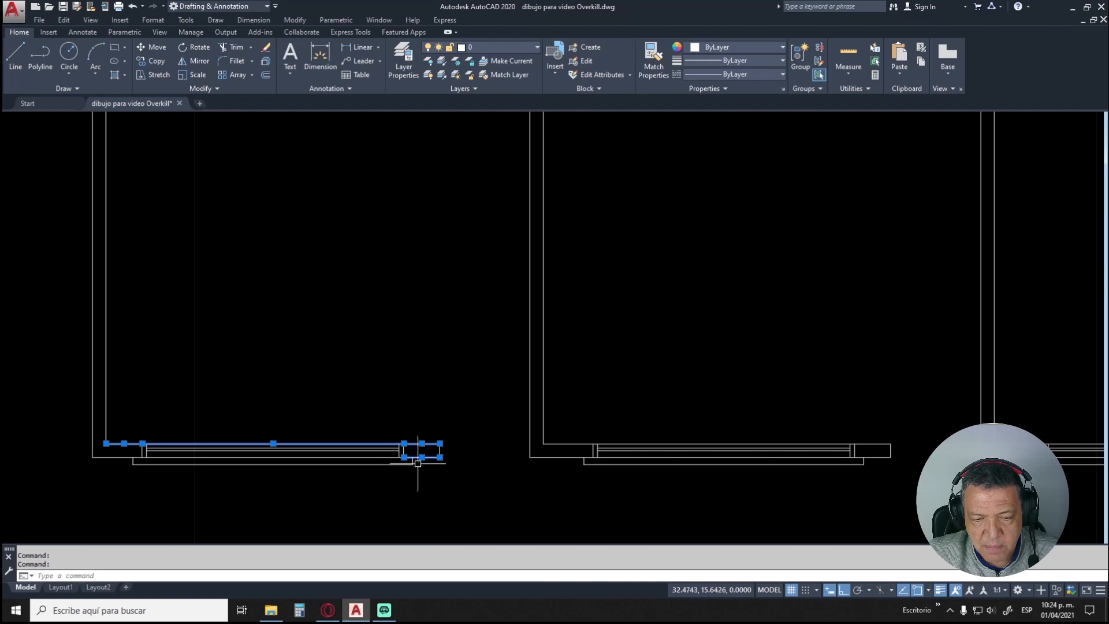
click(134, 456)
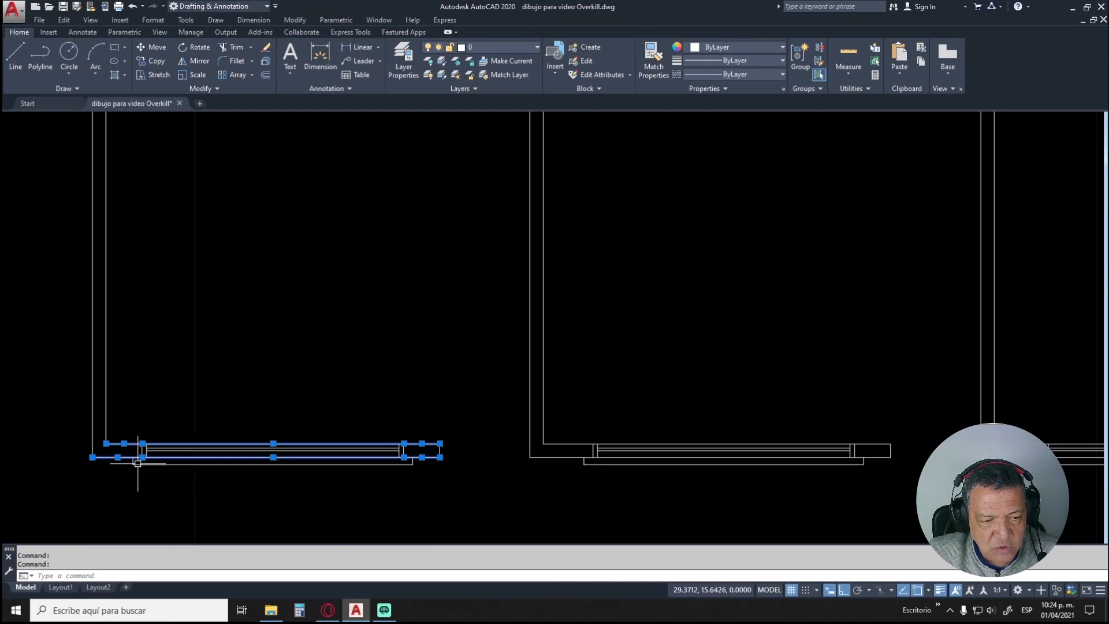
Step: Select the broken wall segments along the second room's window to examine them, and clear the selection
click(651, 443)
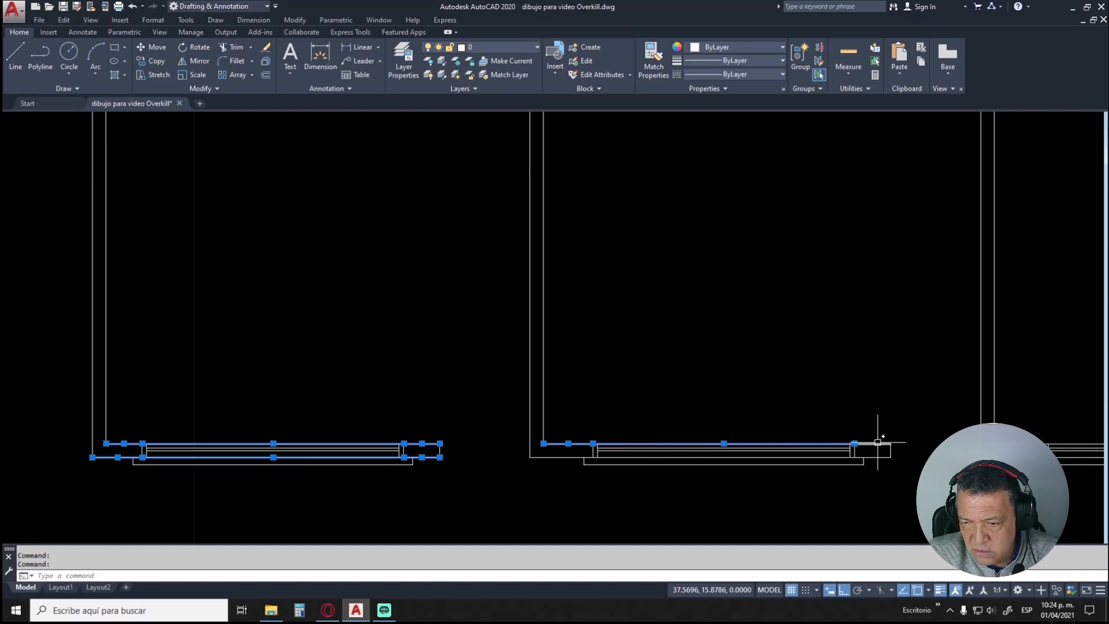
click(808, 457)
click(568, 457)
mouse_move(935, 386)
middle_down()
mouse_move(722, 359)
mouse_move(450, 364)
middle_up()
key(Escape)
Step: Select the broken wall segments along the third room's window to examine them, and clear the selection
click(540, 420)
click(619, 421)
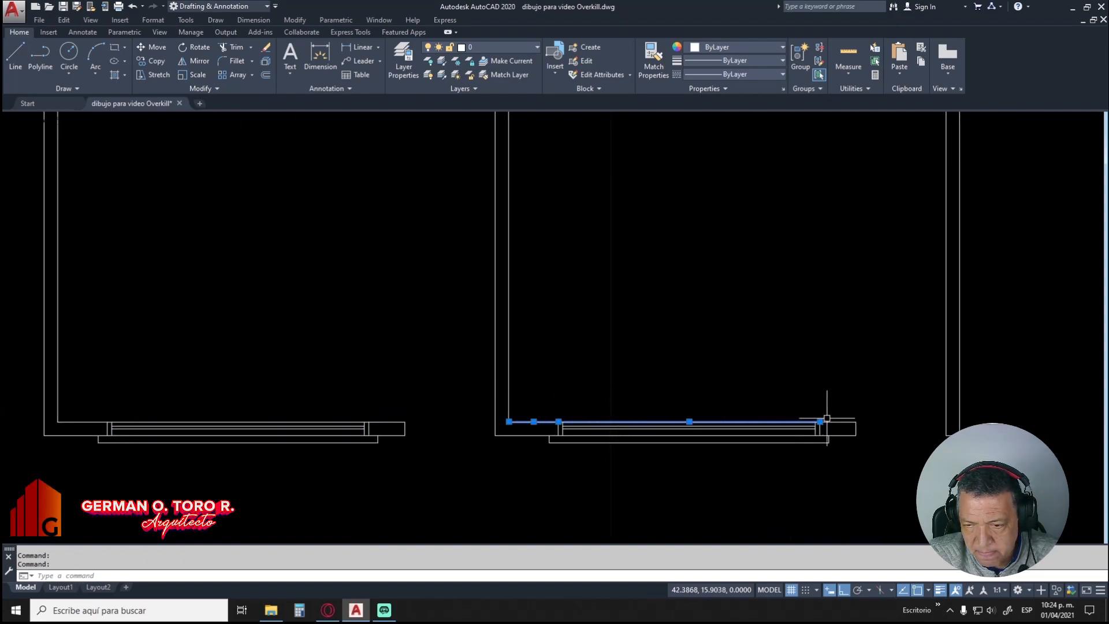
click(847, 434)
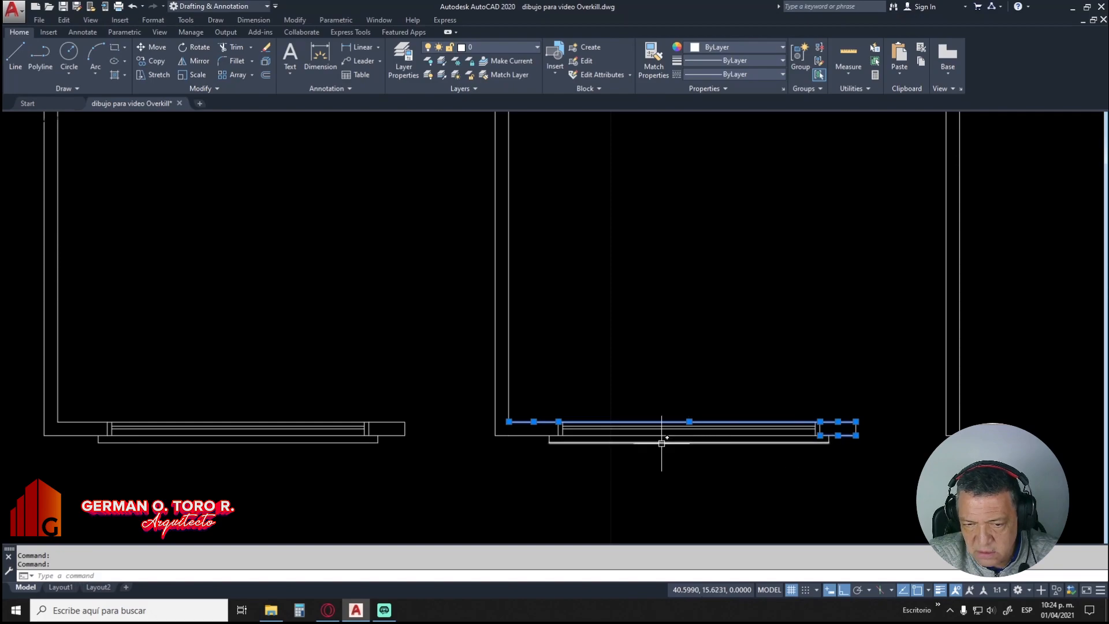
key(Escape)
key(Escape)
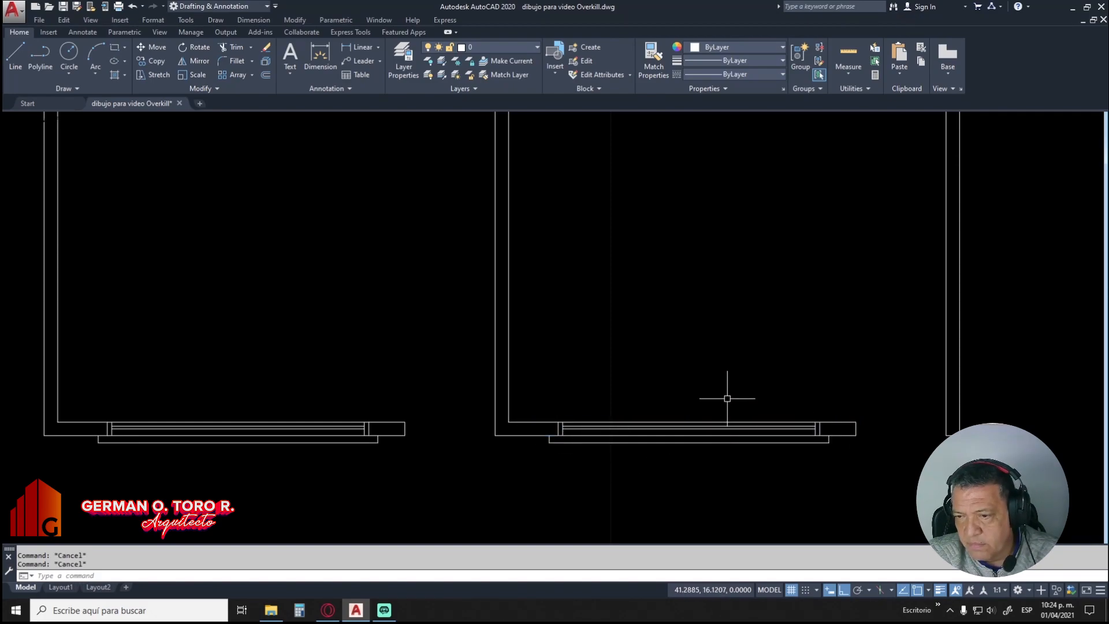
Step: Cancel the pending Overkill selection, select the top outer wall's broken segments to examine them, and clear the selection
scroll(720, 404, down, 2)
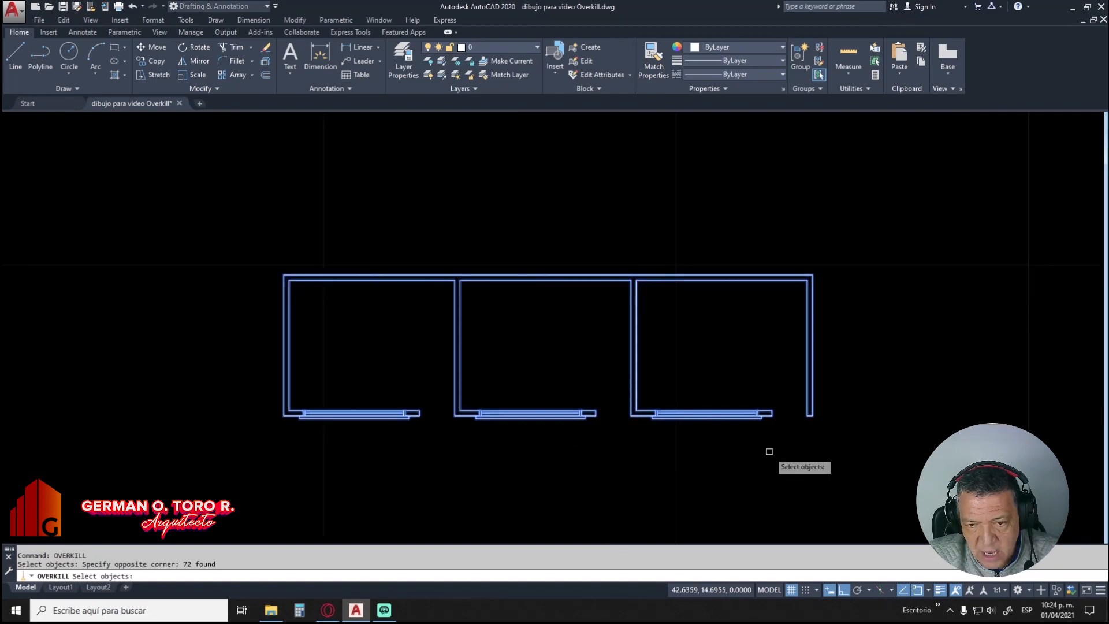
key(Escape)
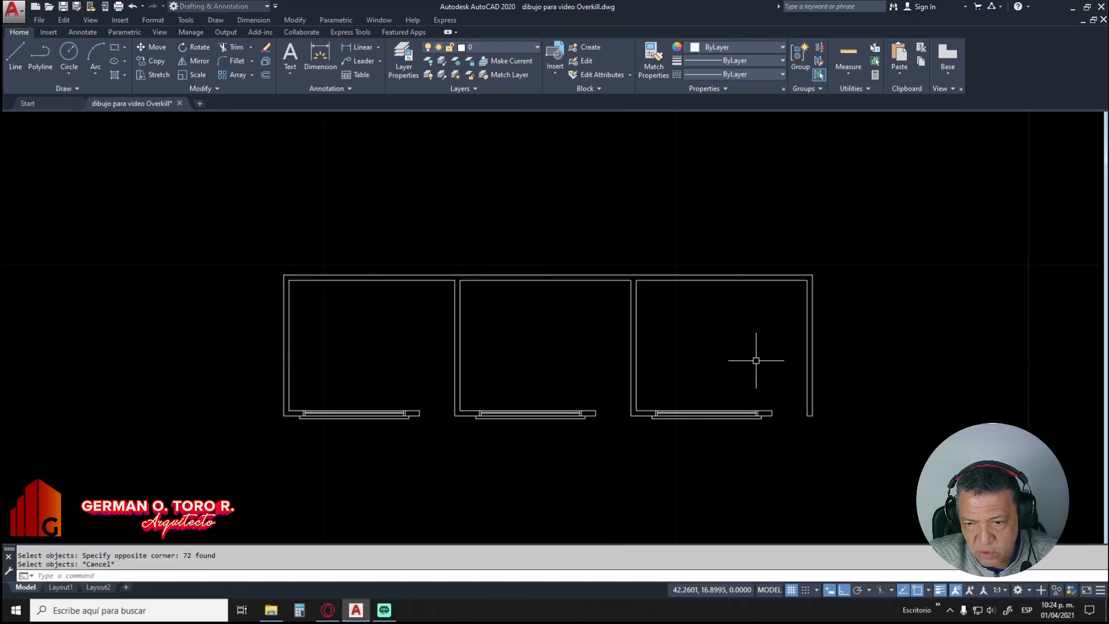
click(729, 275)
click(613, 274)
click(505, 274)
click(433, 274)
click(363, 274)
key(Escape)
key(Escape)
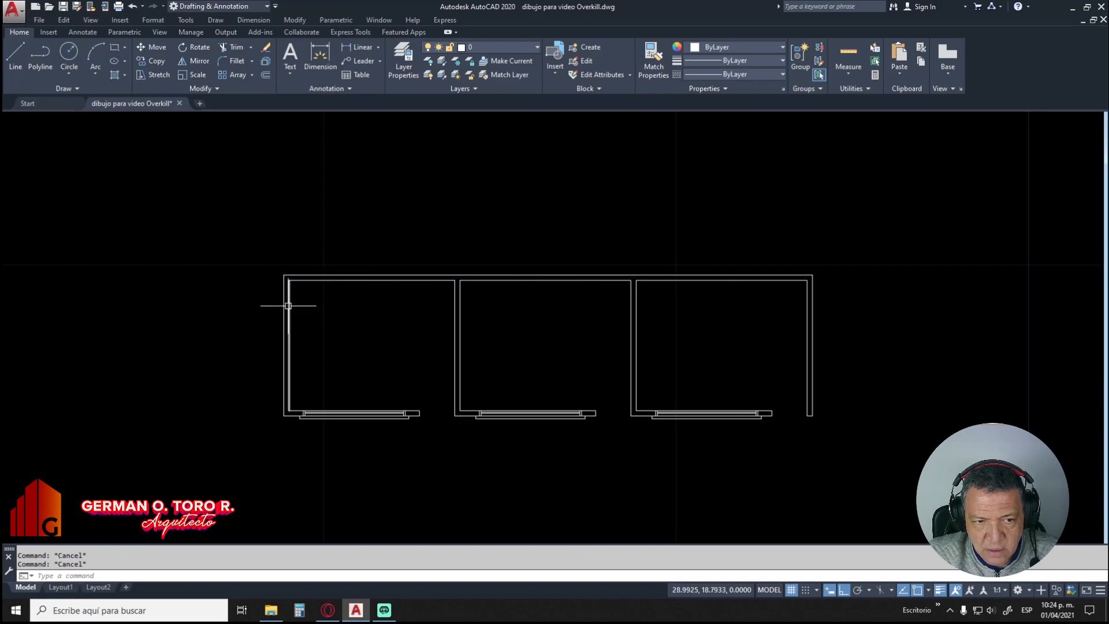
Step: Run Overkill on the entire plan with windows, combining collinear objects that partially overlap or align end to end
text(ov)
key(Return)
click(257, 249)
click(823, 452)
key(Return)
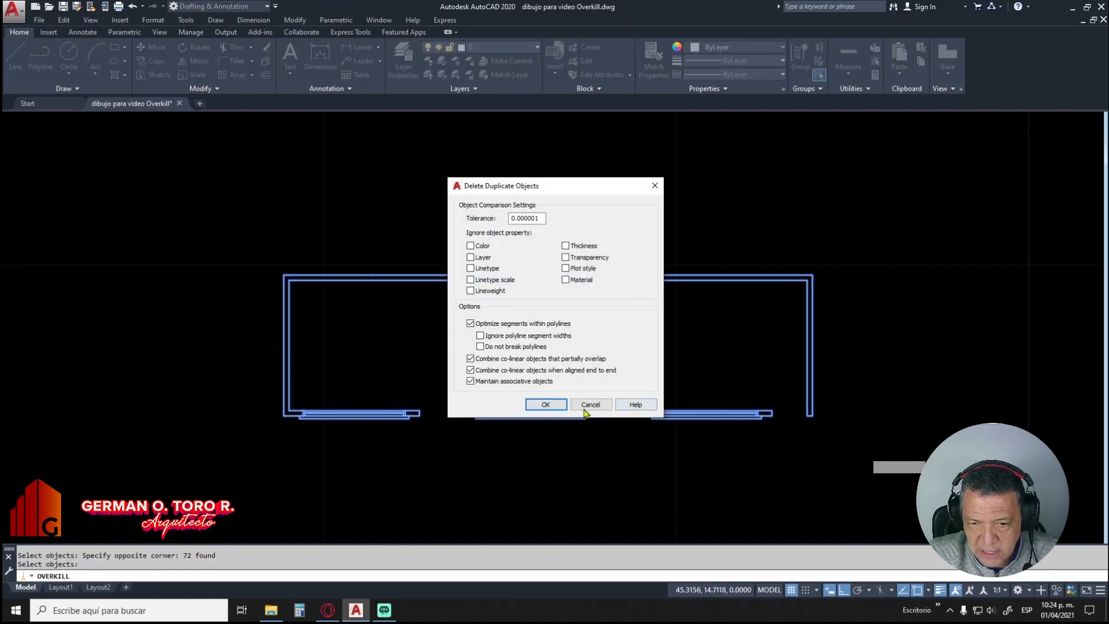
click(547, 405)
Step: Select the top outer wall line and the third room's inner and outer window-wall lines to check their continuity
click(624, 275)
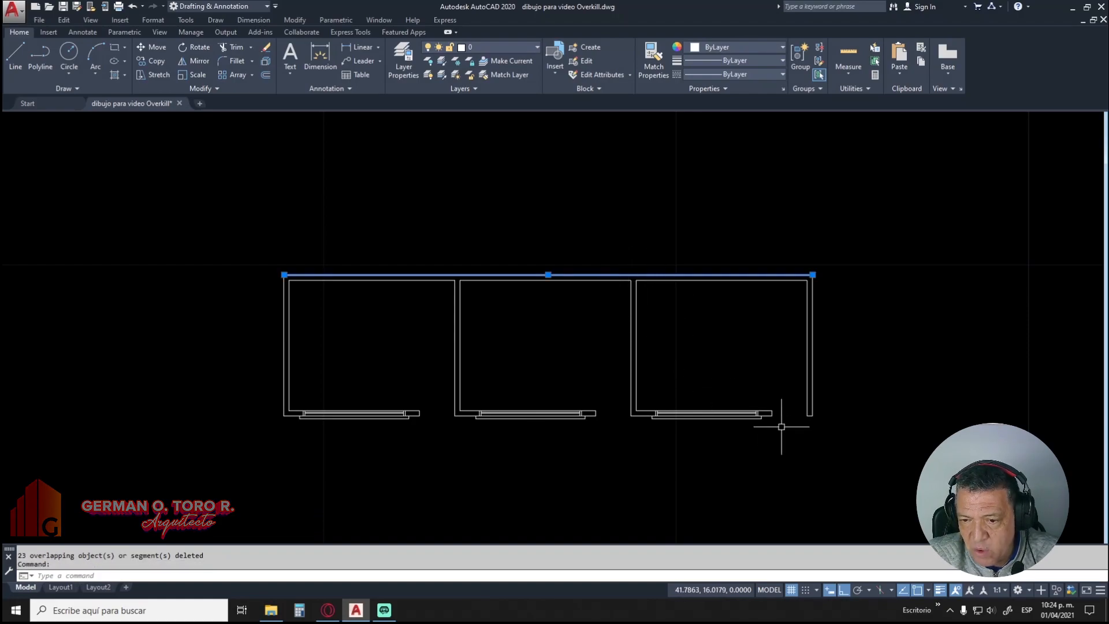
click(766, 411)
scroll(741, 413, up, 6)
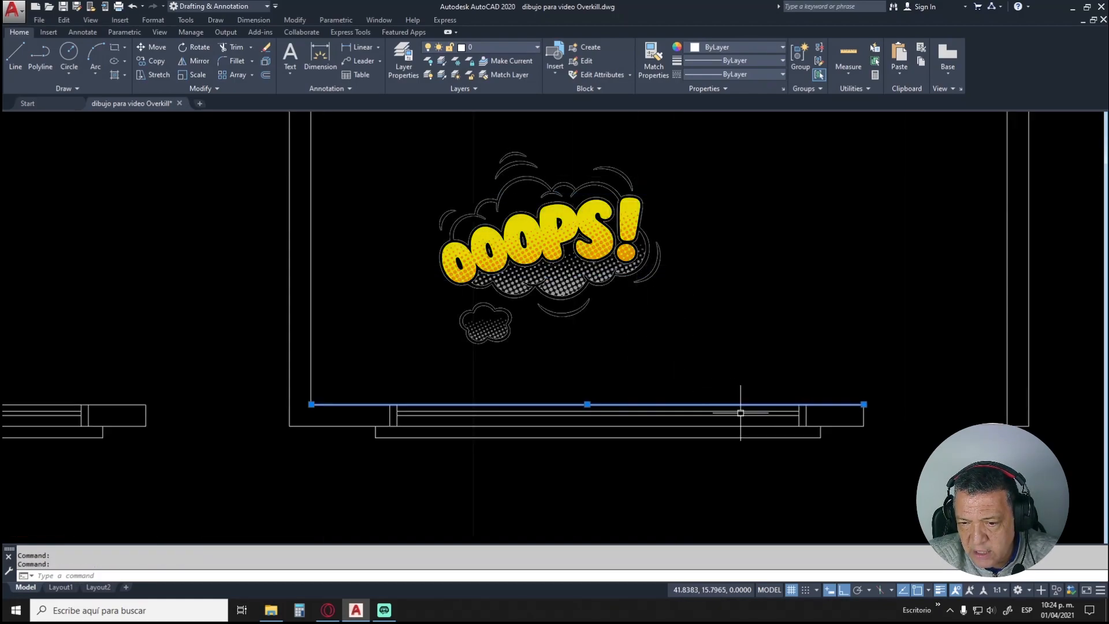
key(Escape)
click(835, 426)
scroll(446, 379, down, 4)
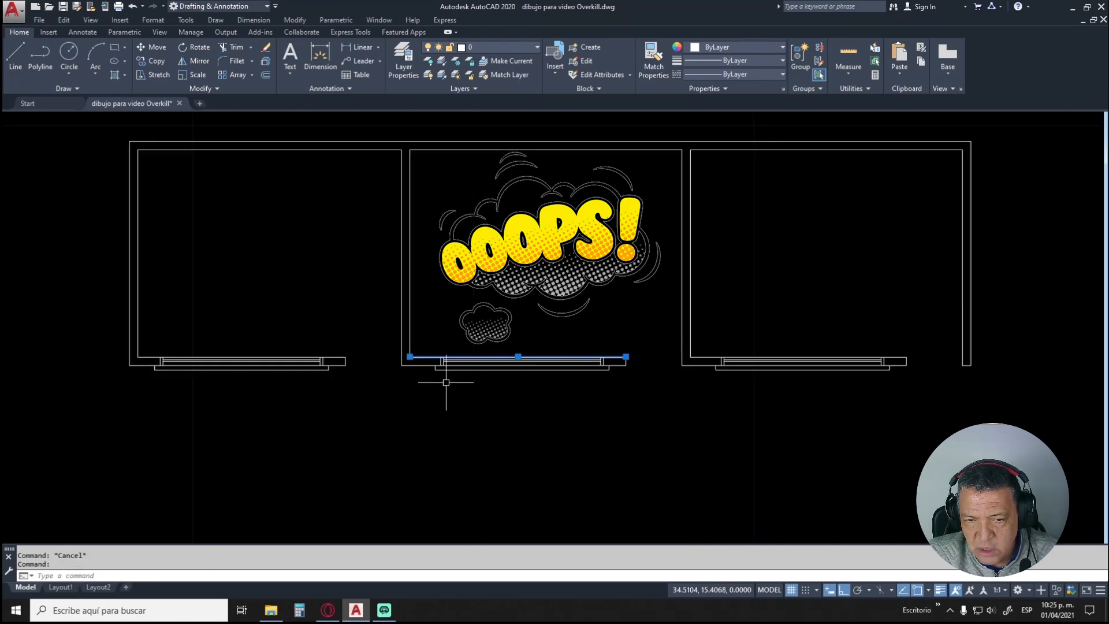
Step: Select the first room's inner and outer window-wall lines and the third room's inner one to check them, and clear the selection
key(Escape)
click(340, 357)
key(Escape)
click(337, 365)
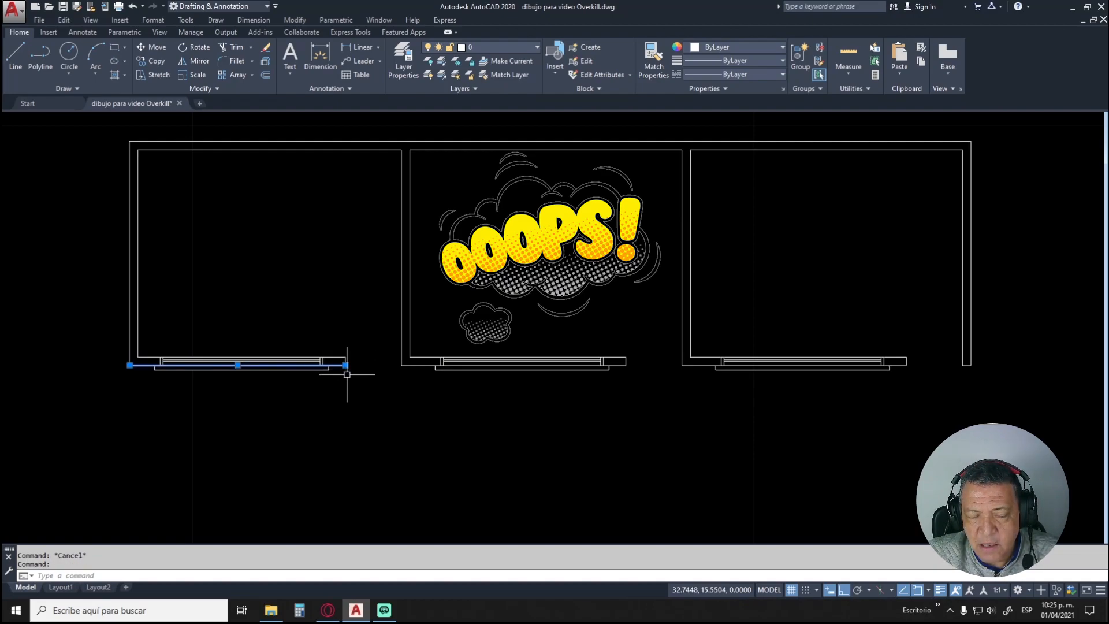
key(Escape)
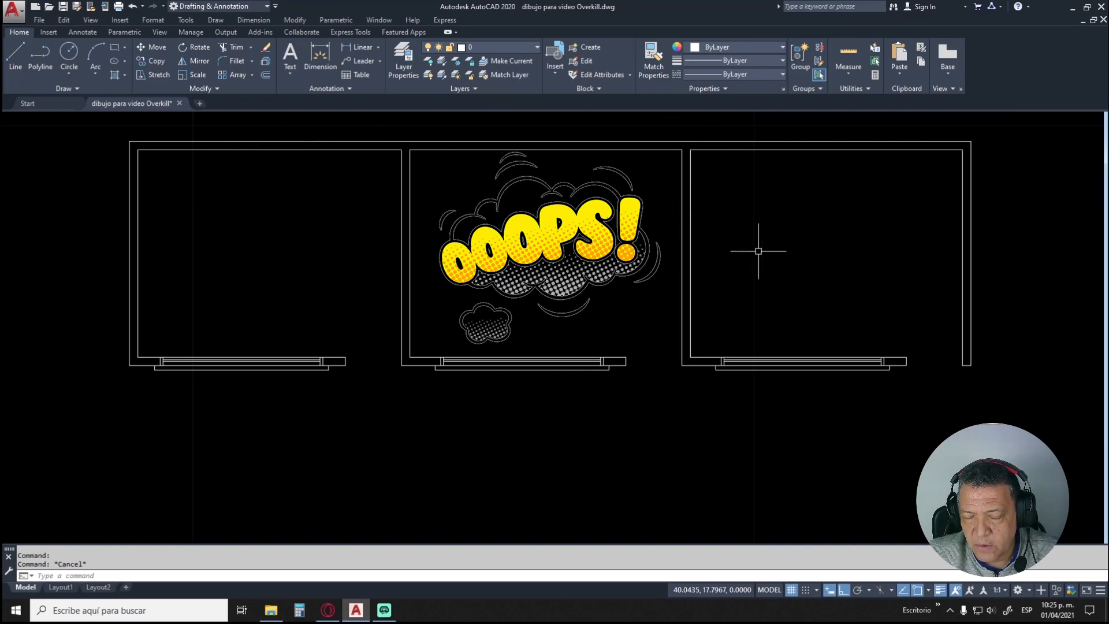
click(899, 357)
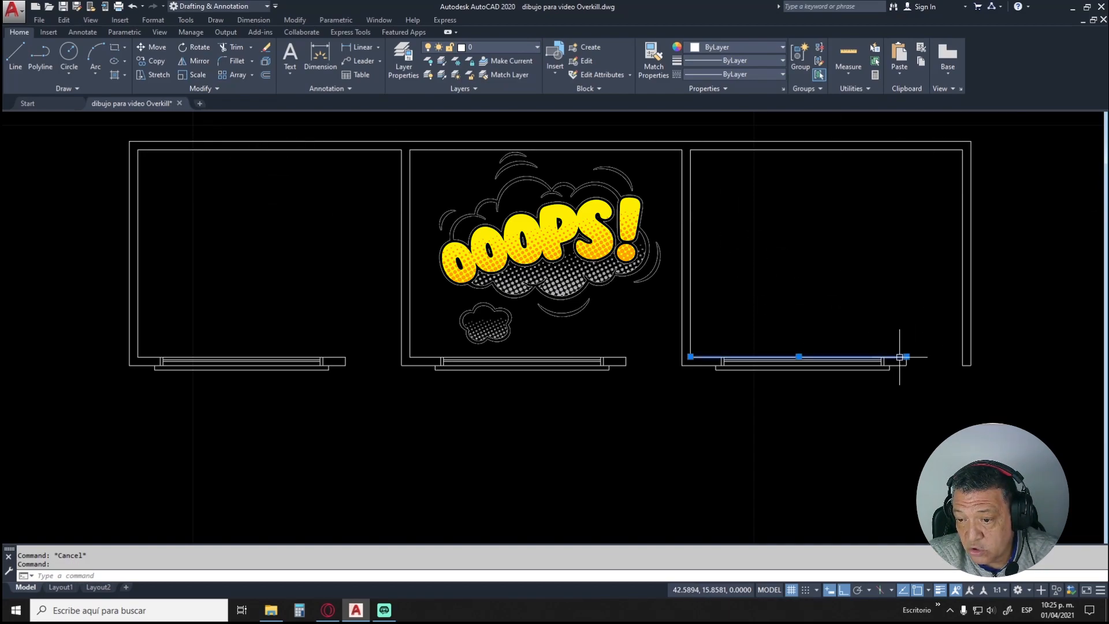
key(Escape)
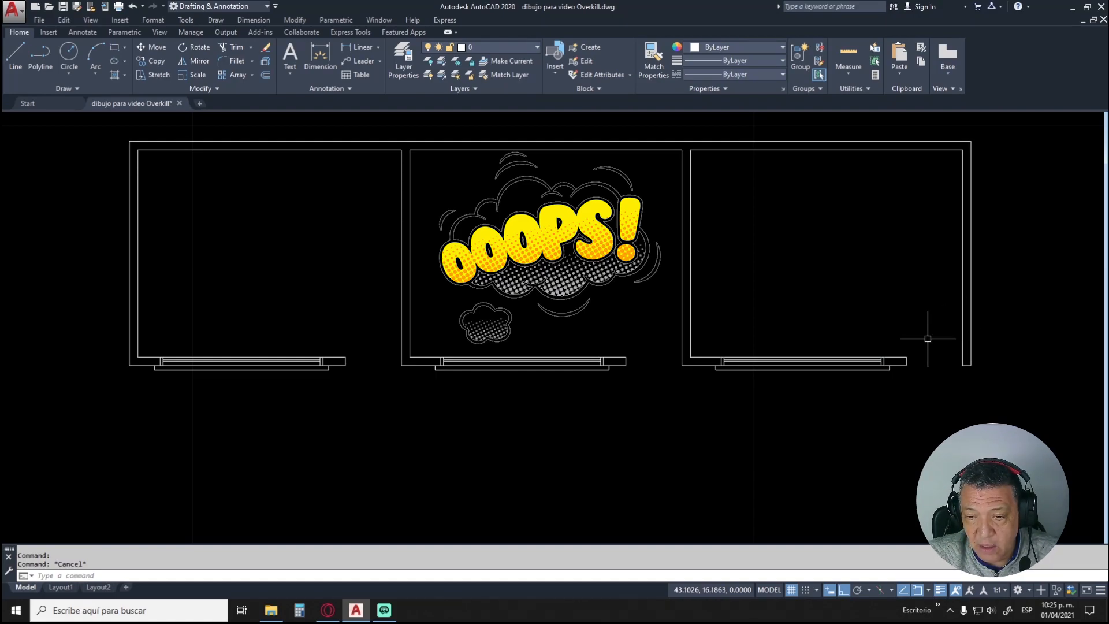
click(899, 356)
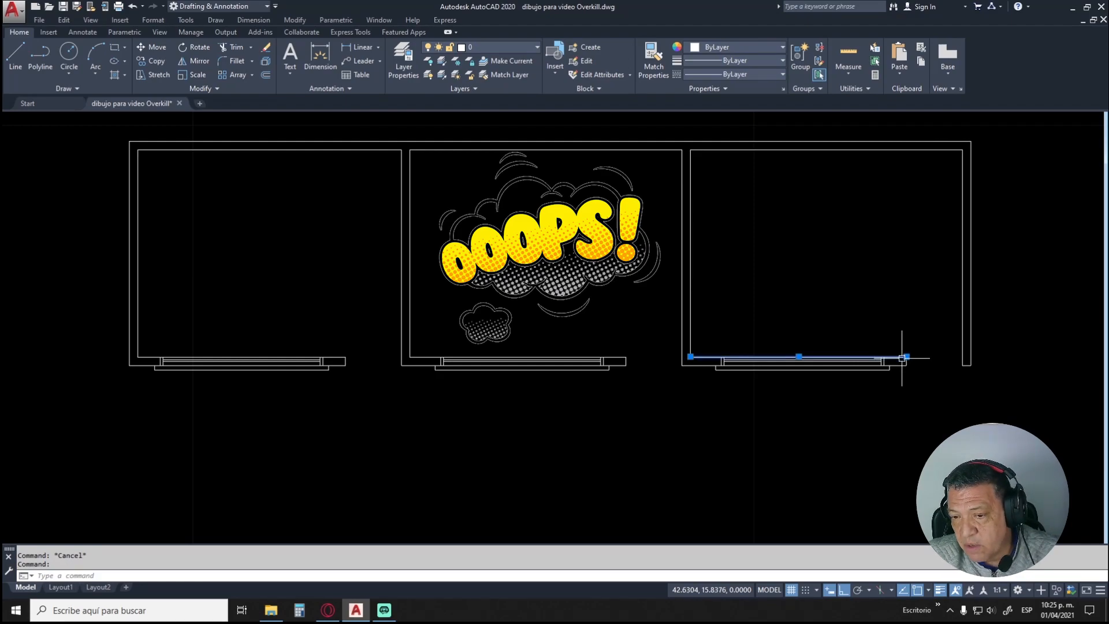
key(Escape)
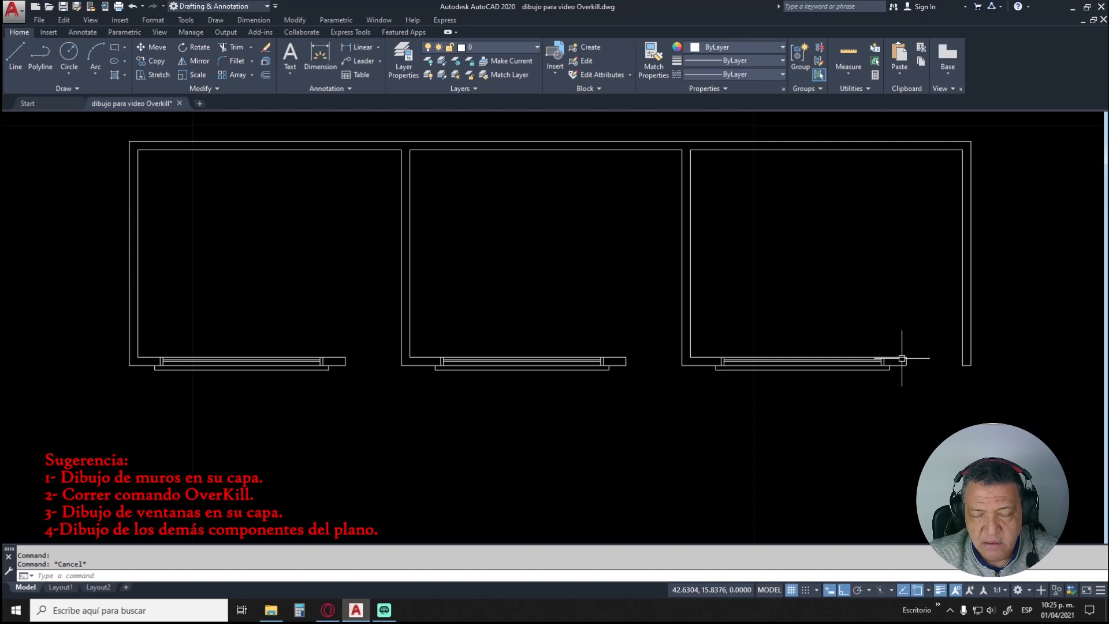
Step: Compare the plan drawn with walls only against the plan that includes windows
scroll(685, 441, down, 3)
middle_drag(686, 441, 705, 165)
scroll(686, 368, down, 3)
scroll(681, 444, up, 8)
mouse_move(680, 446)
middle_down()
mouse_move(660, 373)
mouse_move(648, 376)
middle_up()
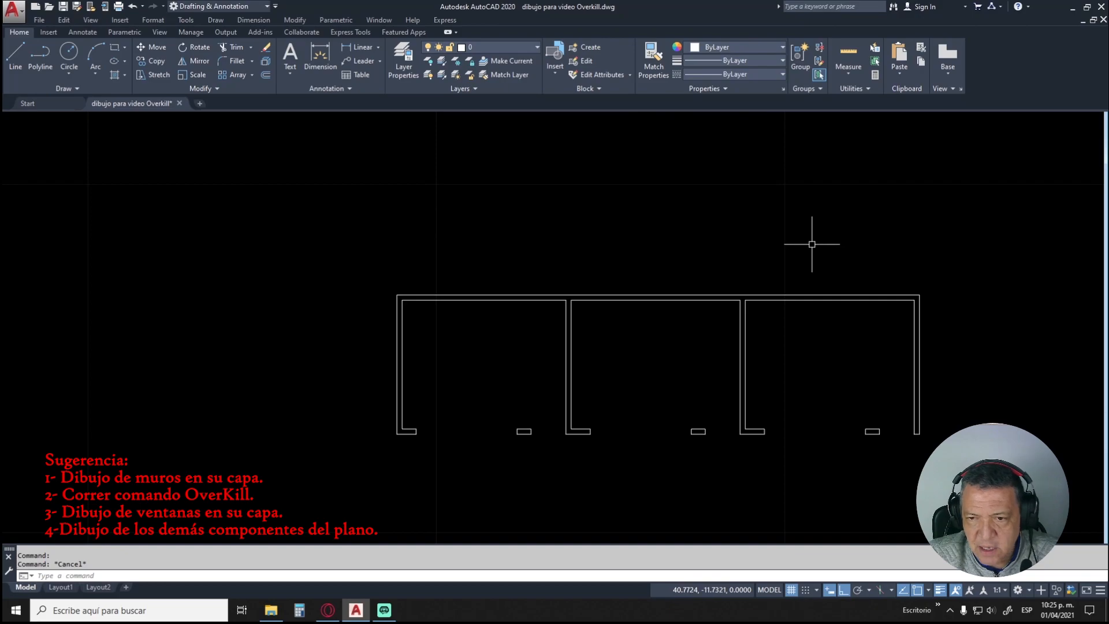
scroll(813, 245, down, 8)
middle_drag(701, 208, 558, 422)
scroll(607, 334, up, 8)
middle_drag(676, 178, 585, 405)
scroll(575, 369, up, 4)
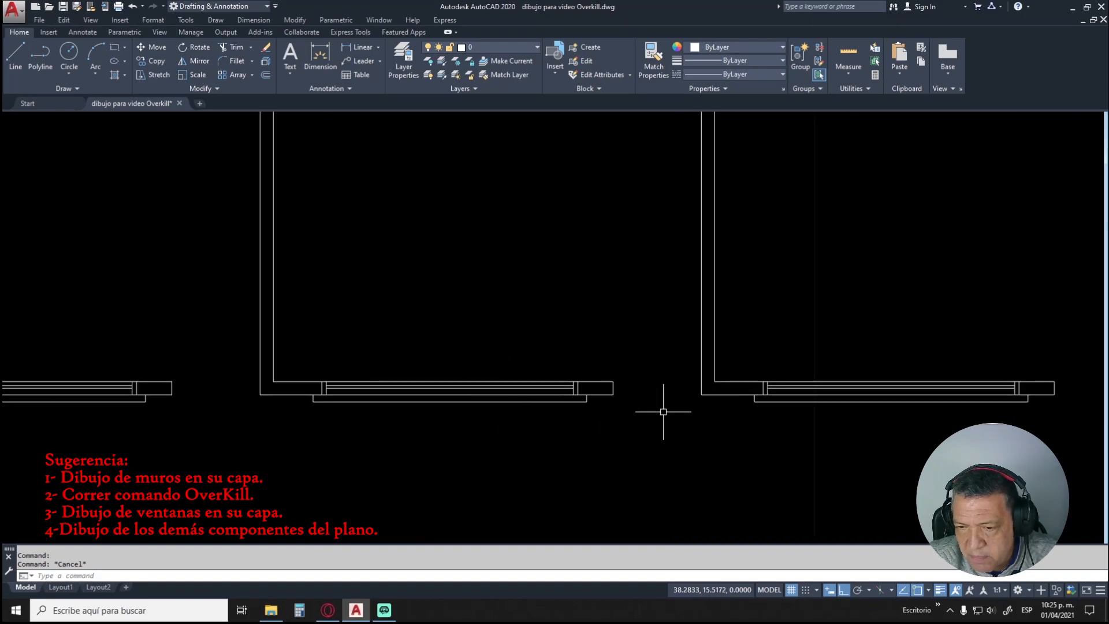
scroll(664, 411, down, 6)
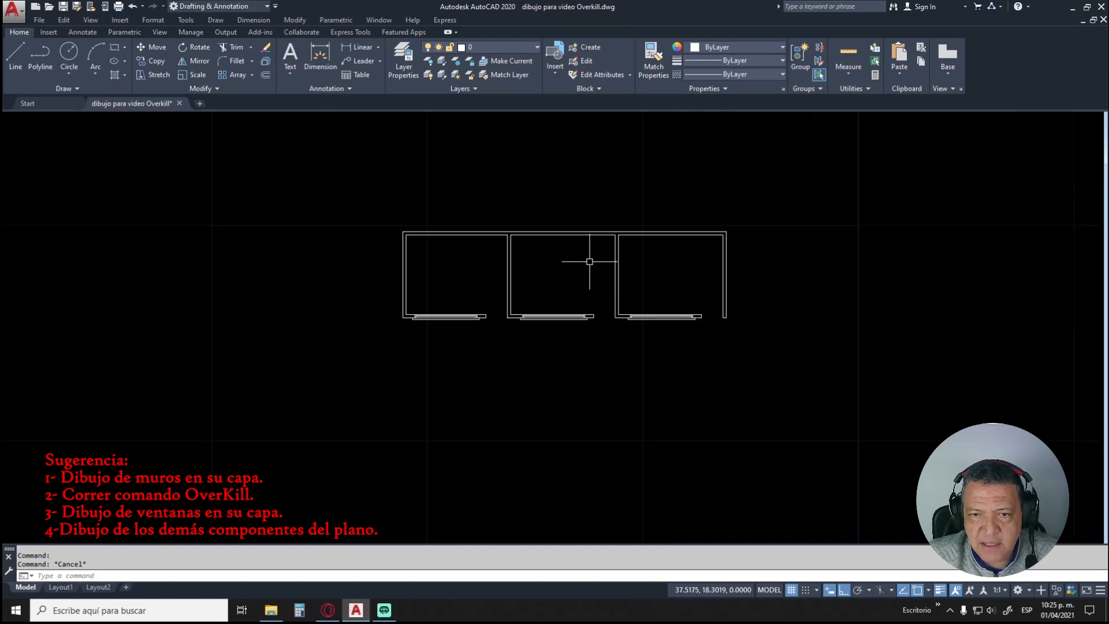
Step: In the plan drawn with layers, select all the top outer wall's segments to examine them, and clear the selection
middle_drag(572, 292, 579, 544)
scroll(577, 457, up, 2)
scroll(567, 409, up, 4)
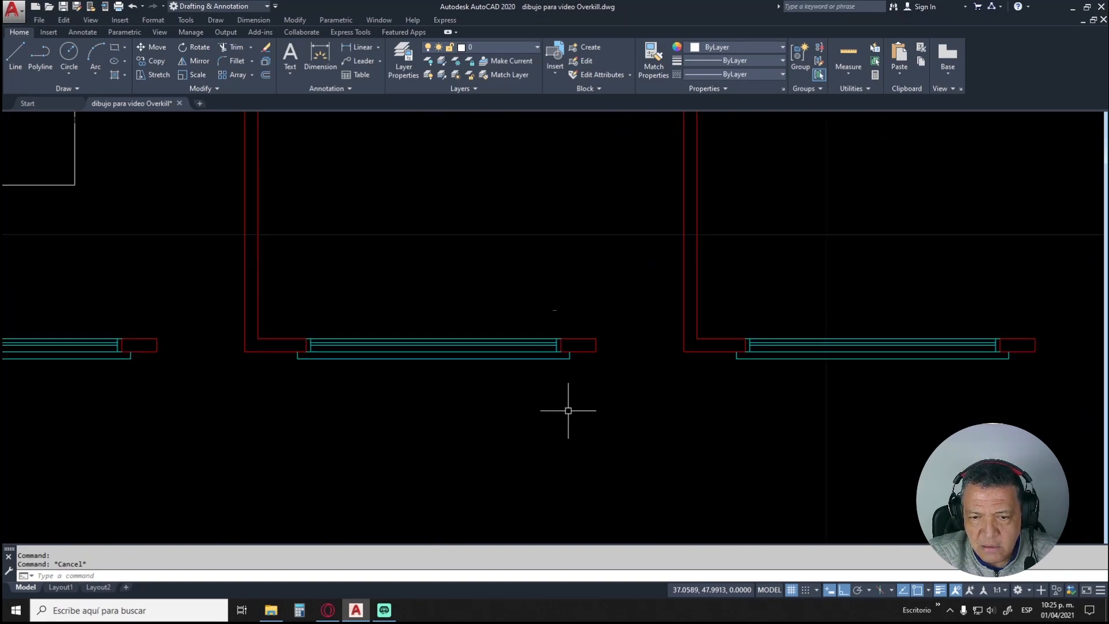
scroll(572, 414, down, 5)
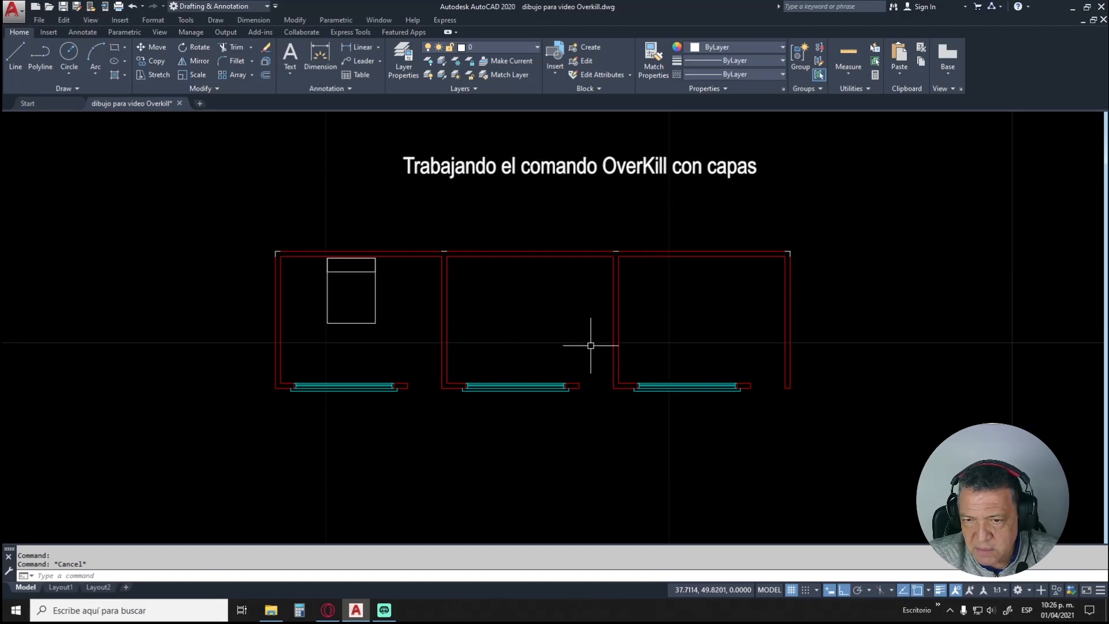
click(709, 252)
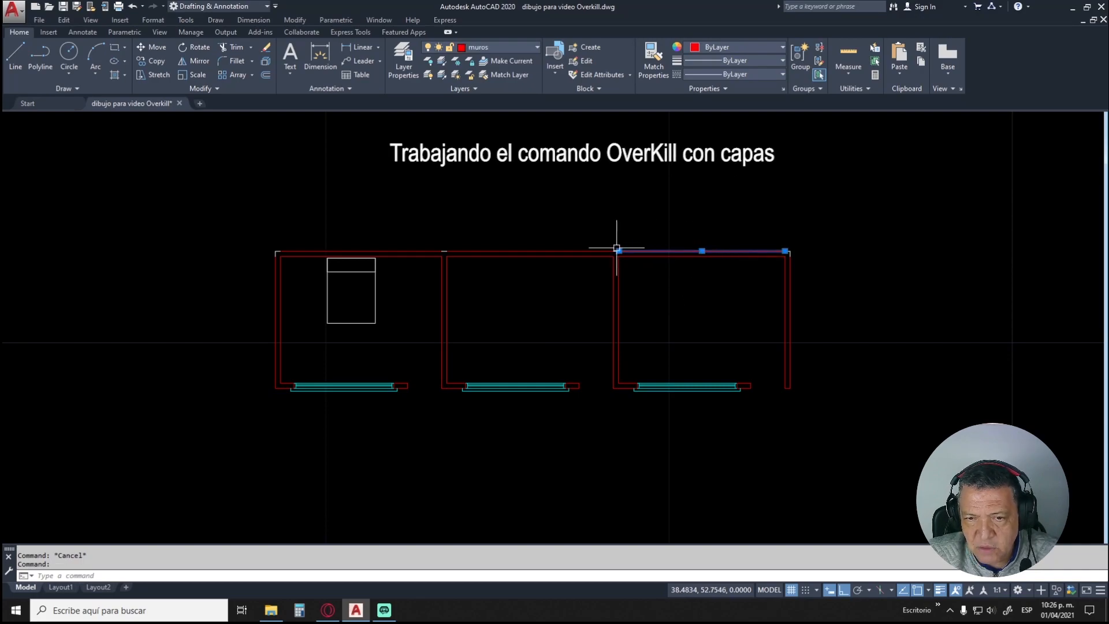
scroll(616, 247, up, 10)
click(606, 285)
scroll(606, 284, down, 8)
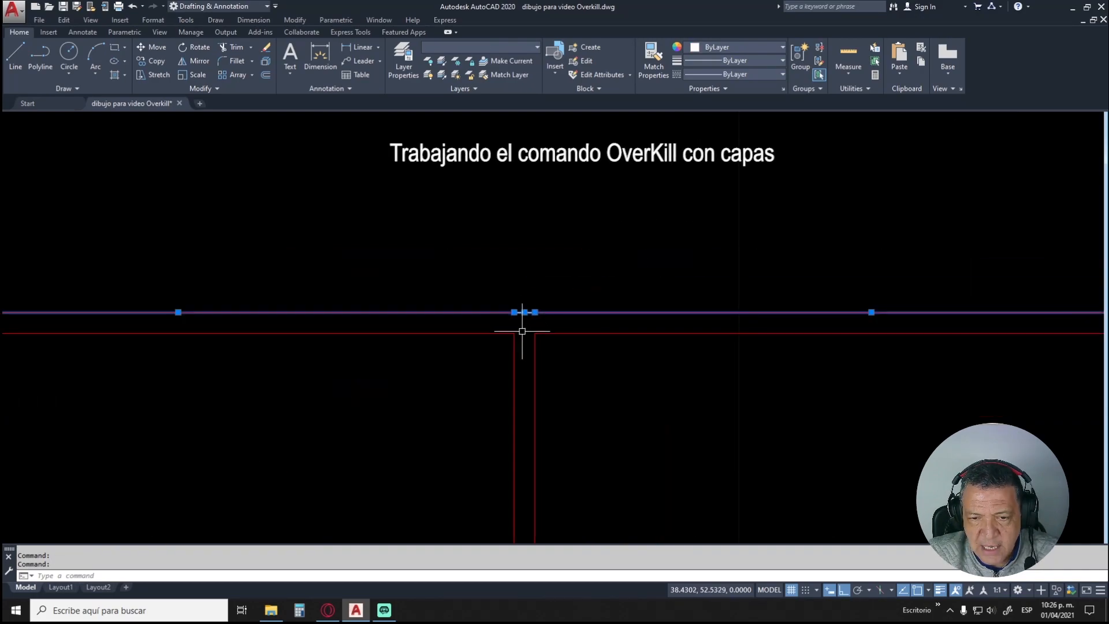
click(155, 318)
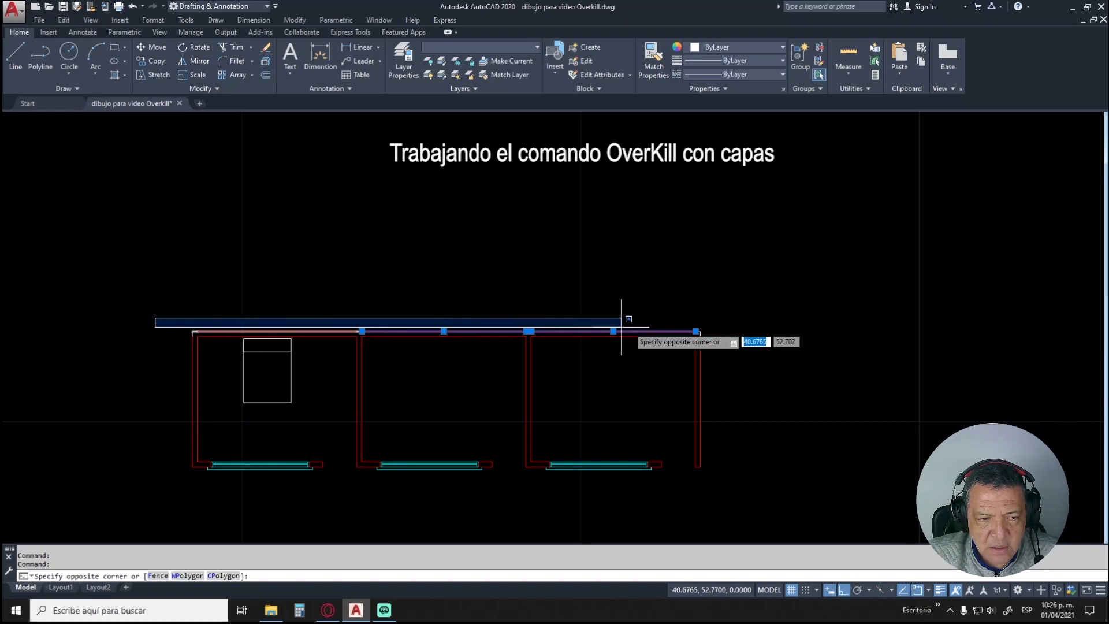
click(760, 334)
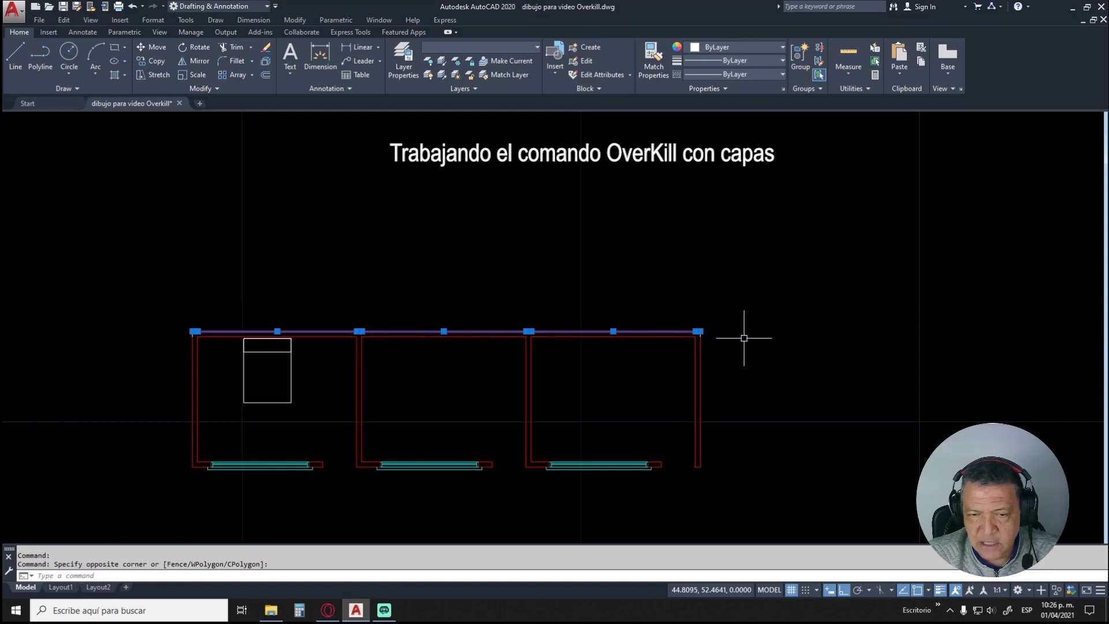
key(Escape)
key(Escape)
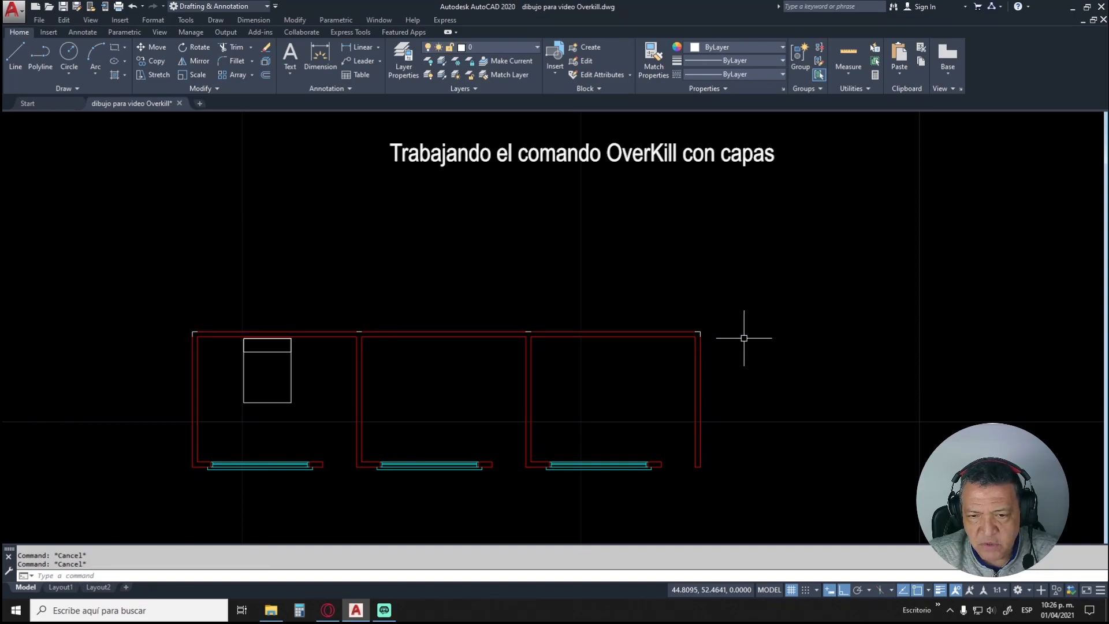
Step: Try to merge the layered plan's top wall segments with Overkill, without ignoring any object property
scroll(517, 346, up, 4)
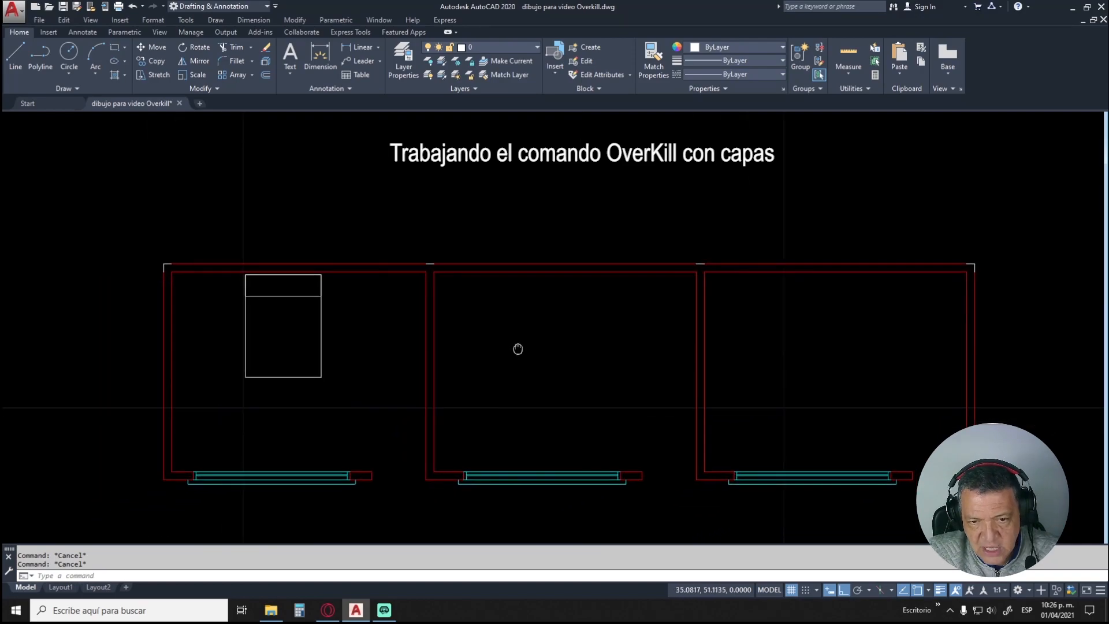
scroll(539, 343, down, 2)
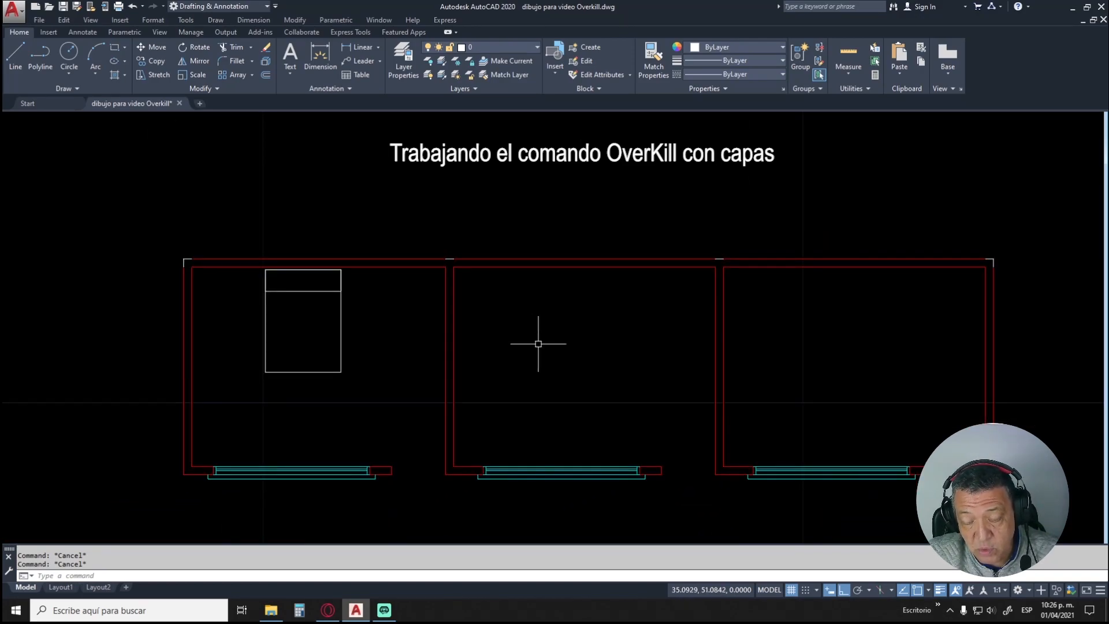
text(verkill)
key(Return)
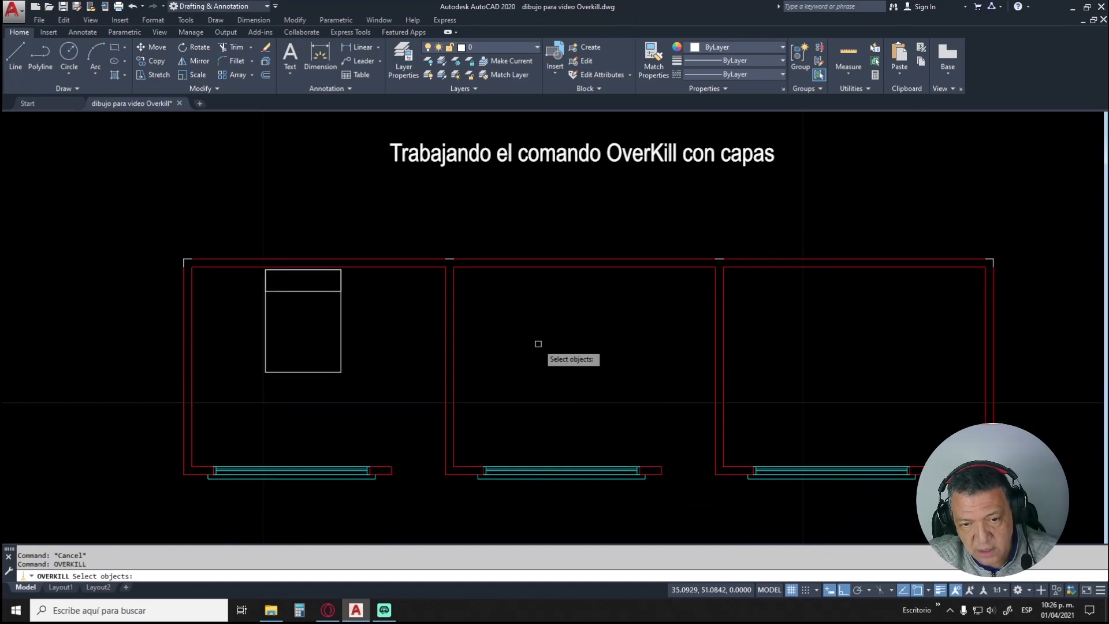
click(173, 242)
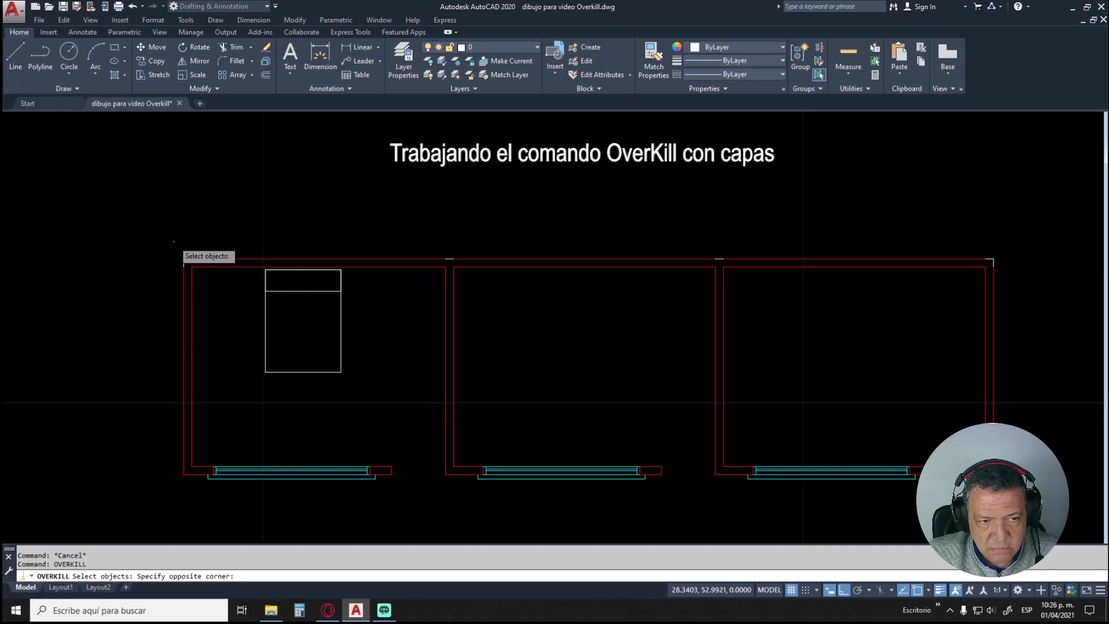
click(1016, 278)
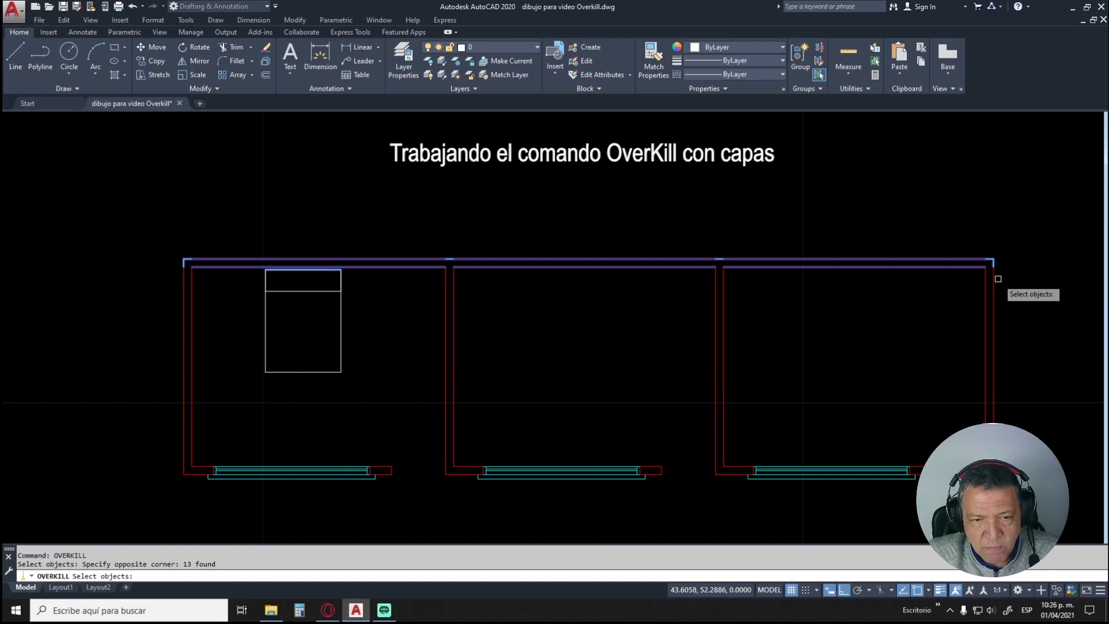
key(Return)
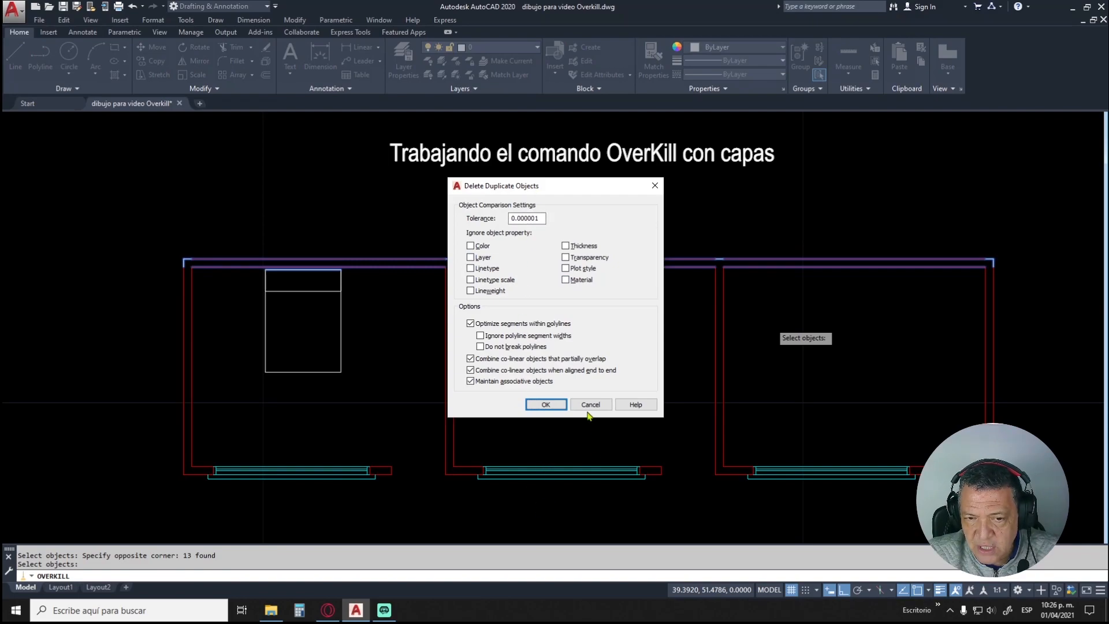
click(546, 405)
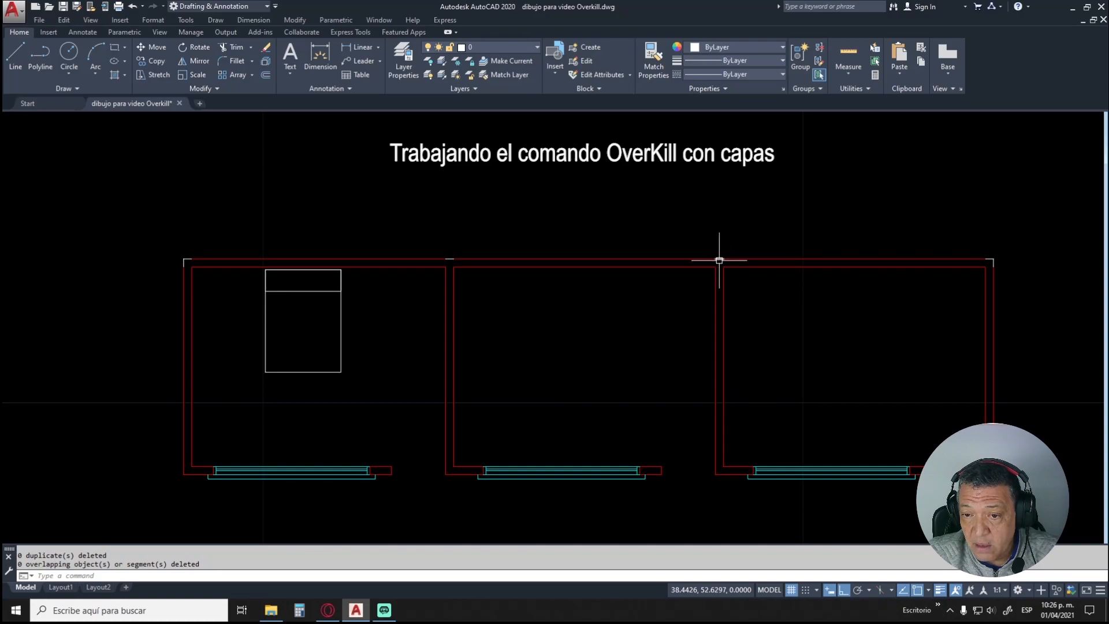
Step: Select segments along the layered plan's top outer wall line to check whether they are joined, and clear the selection
click(754, 259)
click(673, 258)
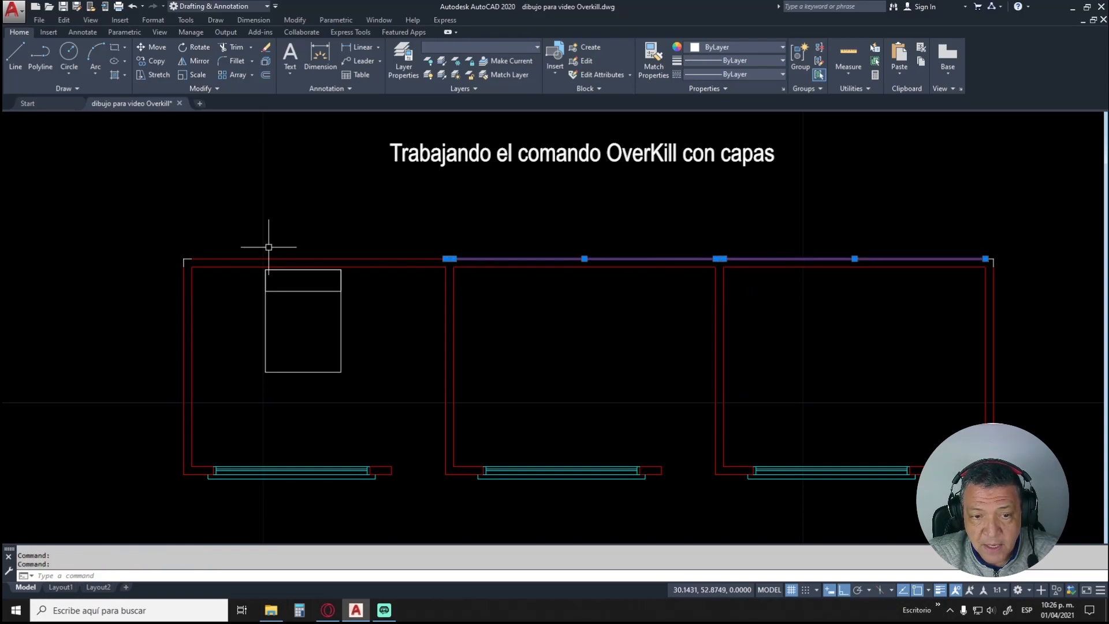
click(208, 258)
click(192, 258)
key(Escape)
key(Escape)
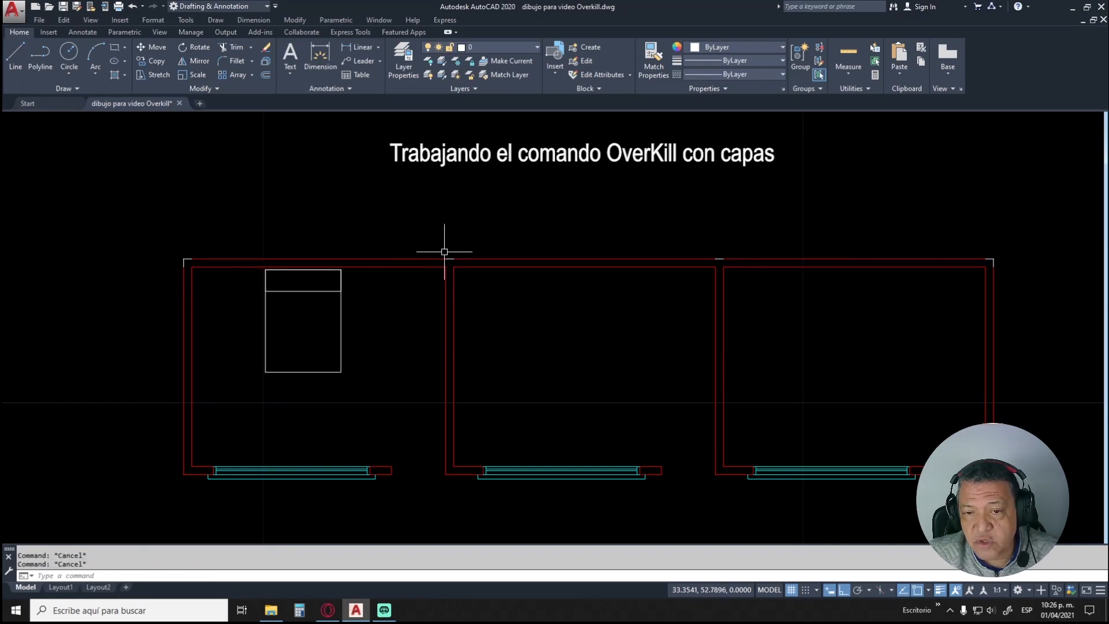
Step: Merge the layered plan's top outer wall segments with Overkill, ignoring the Color and Layer object properties
right_click(535, 300)
click(557, 316)
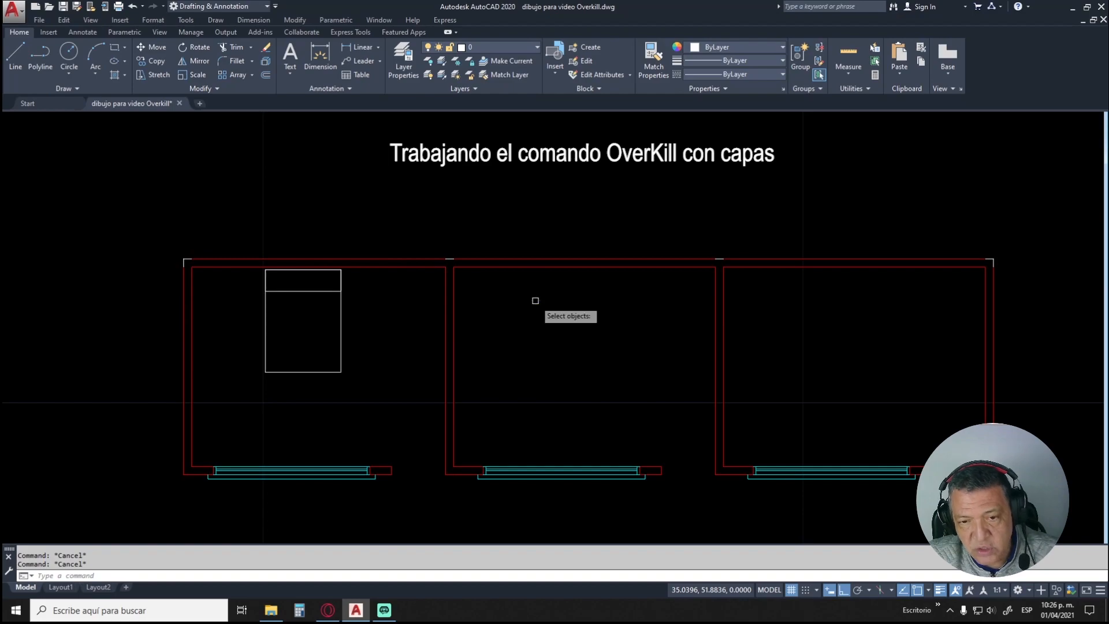
click(144, 235)
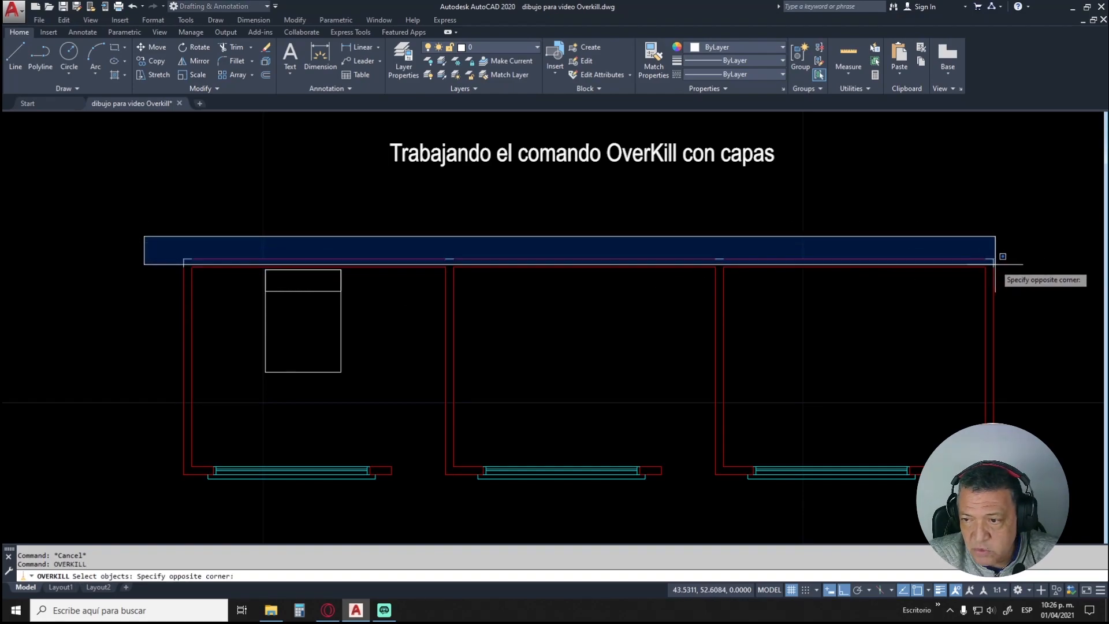
click(1019, 290)
key(Return)
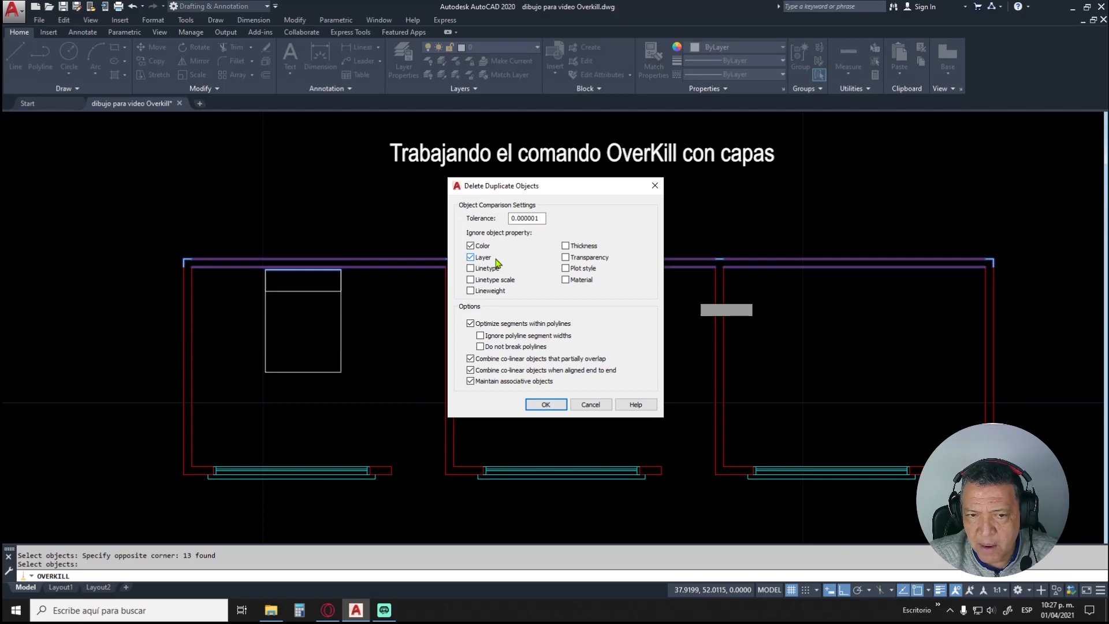
click(547, 405)
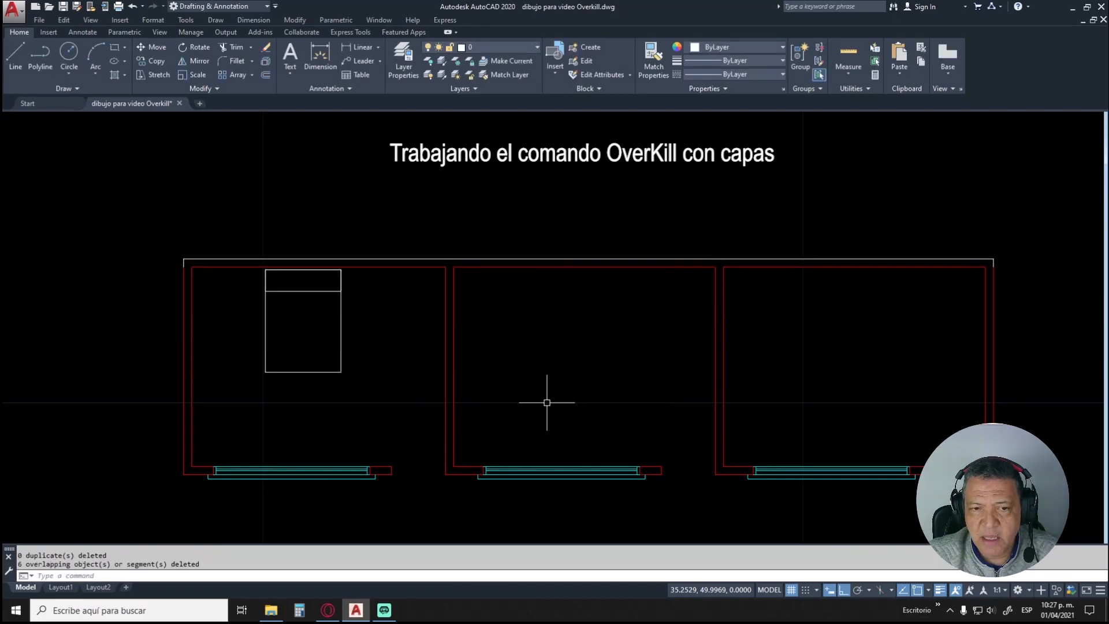
Step: Select the top outer wall line to check whether it is one continuous line, and clear the selection
click(593, 259)
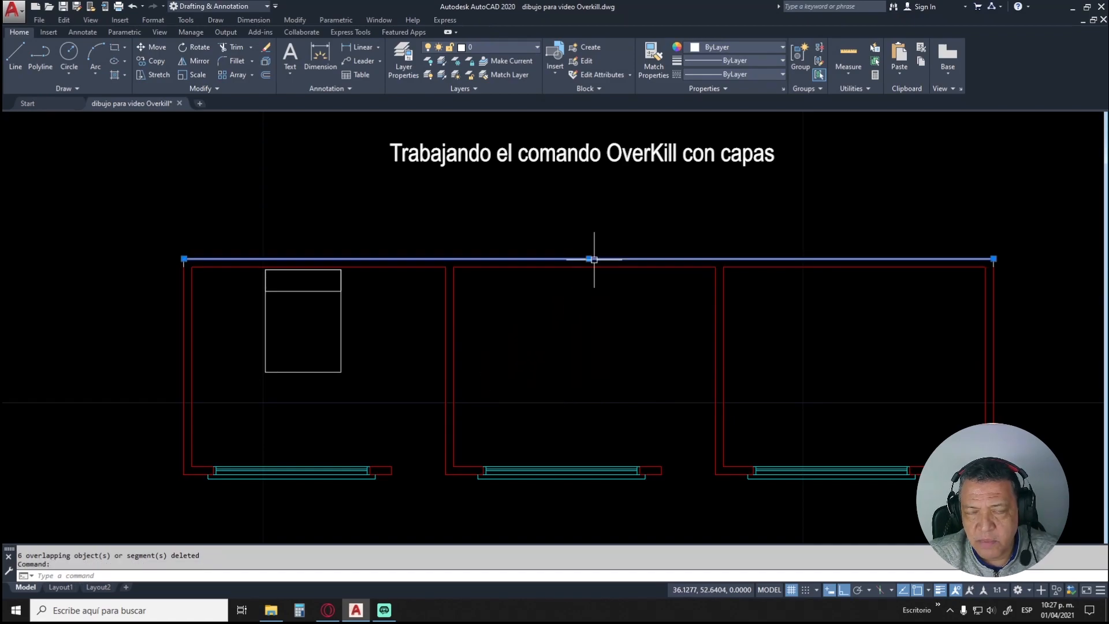
mouse_move(593, 259)
key(Escape)
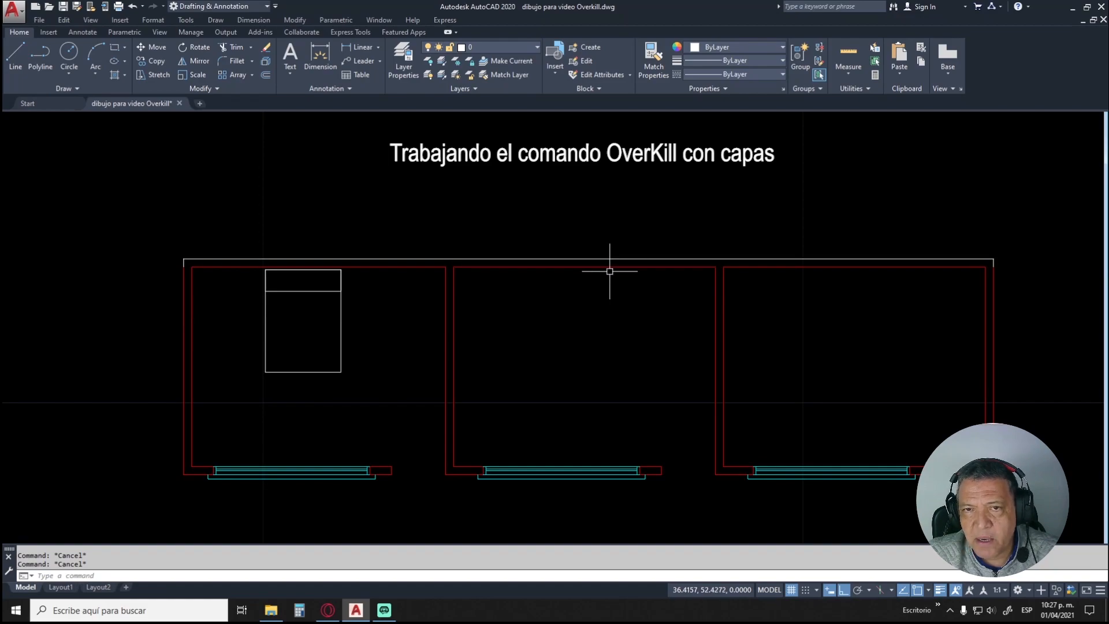
Step: Match the properties of the middle room's red top inner wall line onto the top outer wall line
click(653, 67)
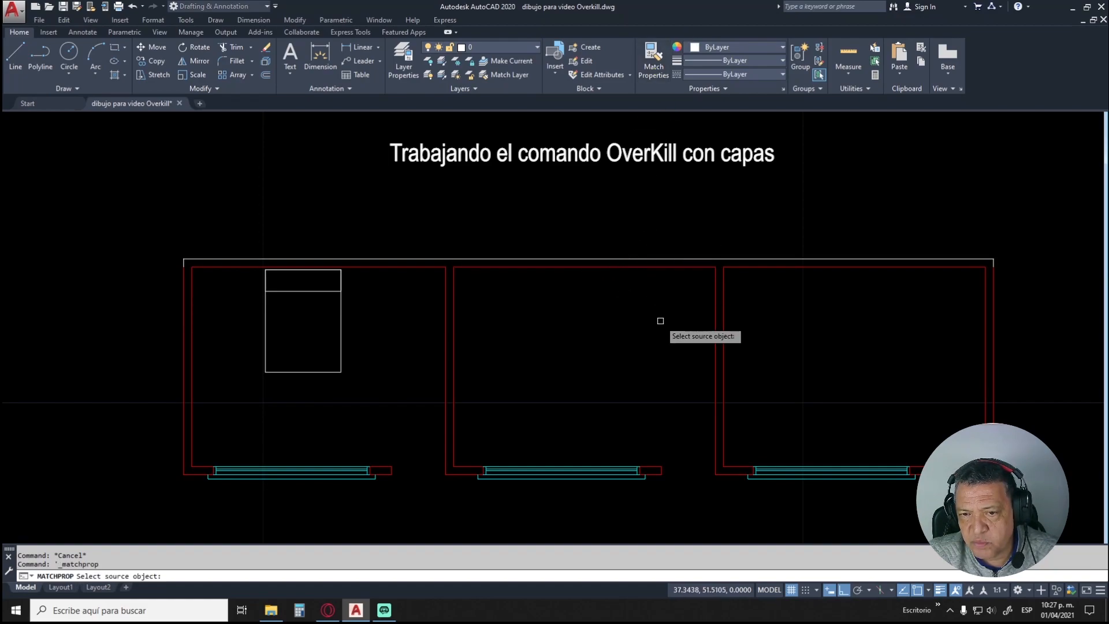
click(674, 264)
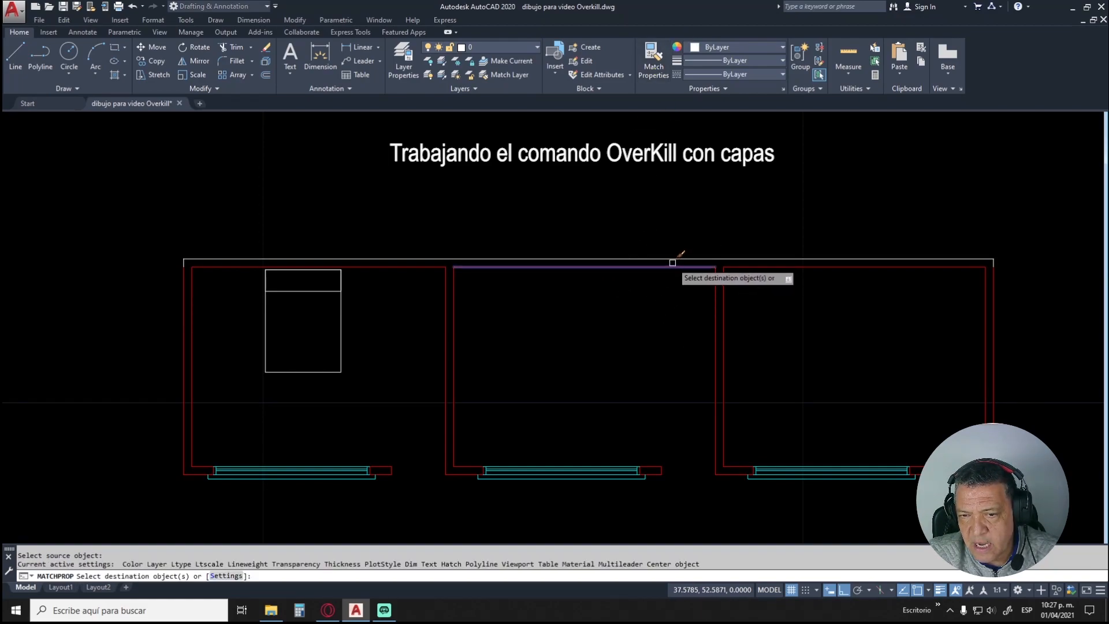
click(670, 260)
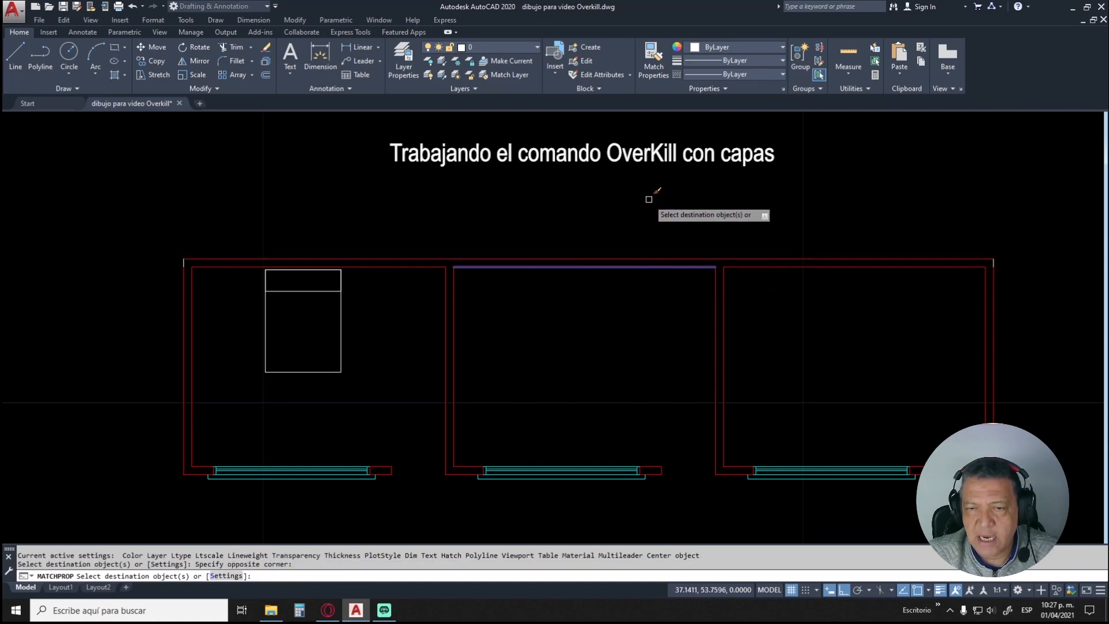
key(Return)
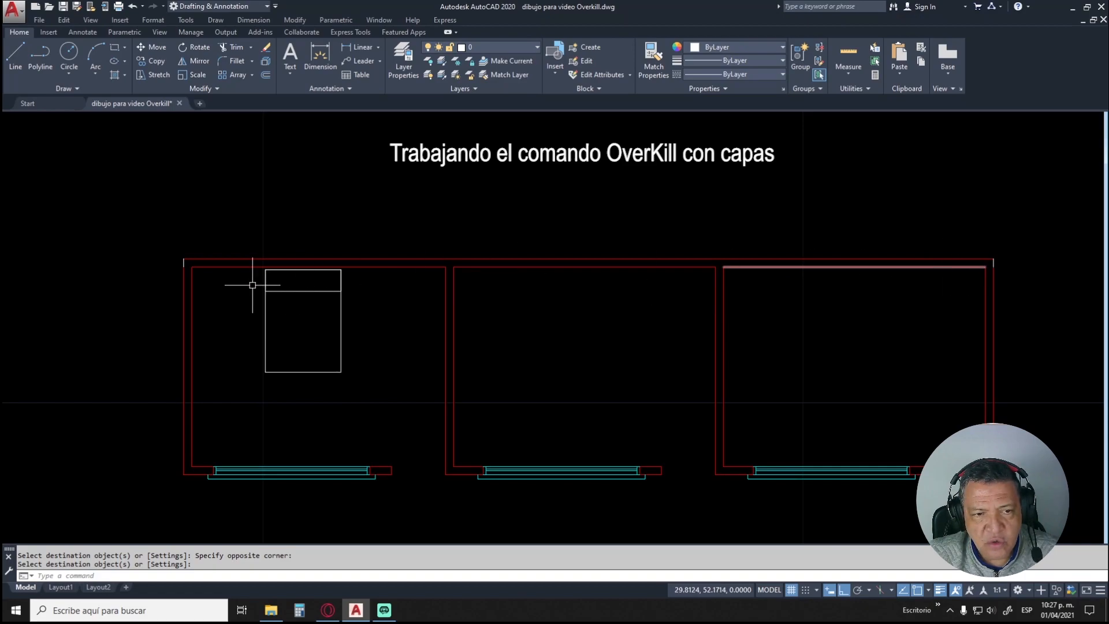
Step: Check the top outer wall line's layer and count its objects with a windowed Erase selection, cancelling without deleting anything
click(526, 257)
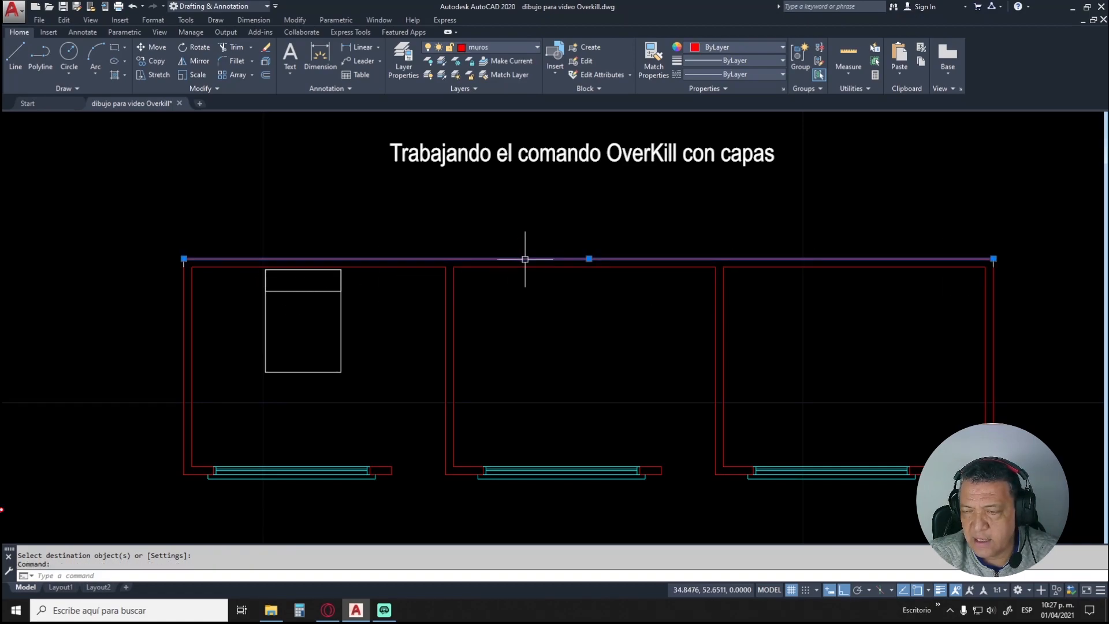
key(Escape)
text(E)
key(Return)
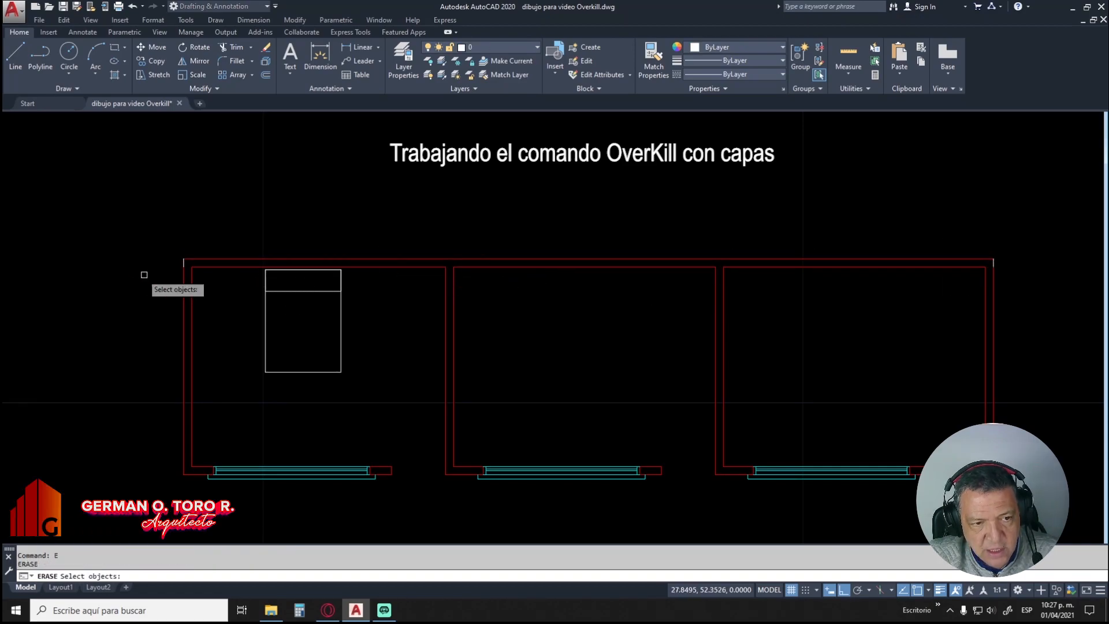
click(158, 231)
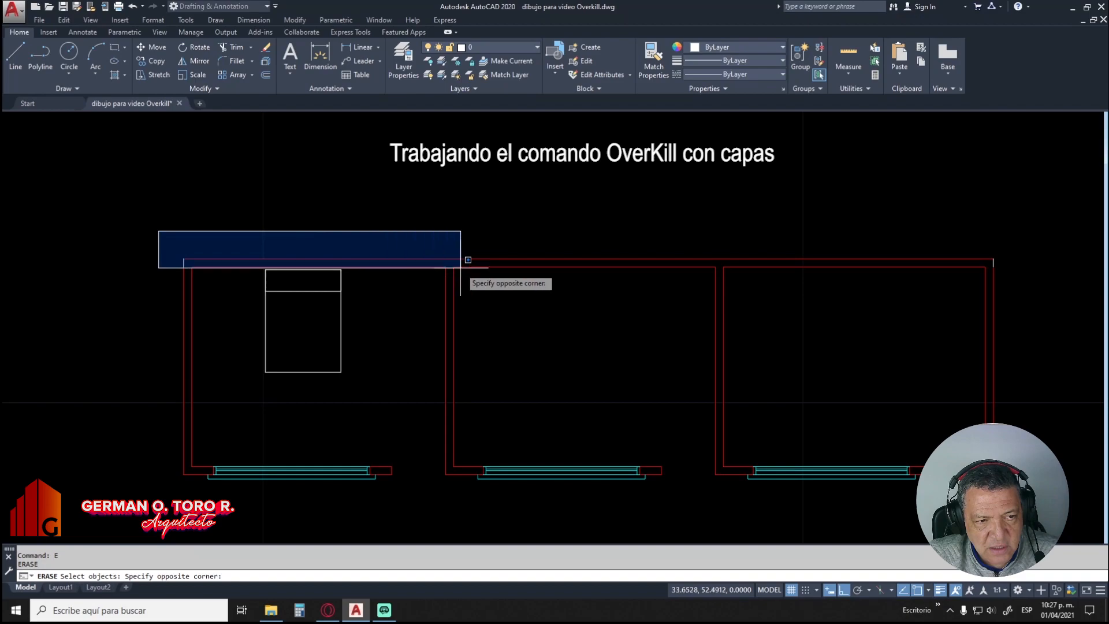
click(1042, 268)
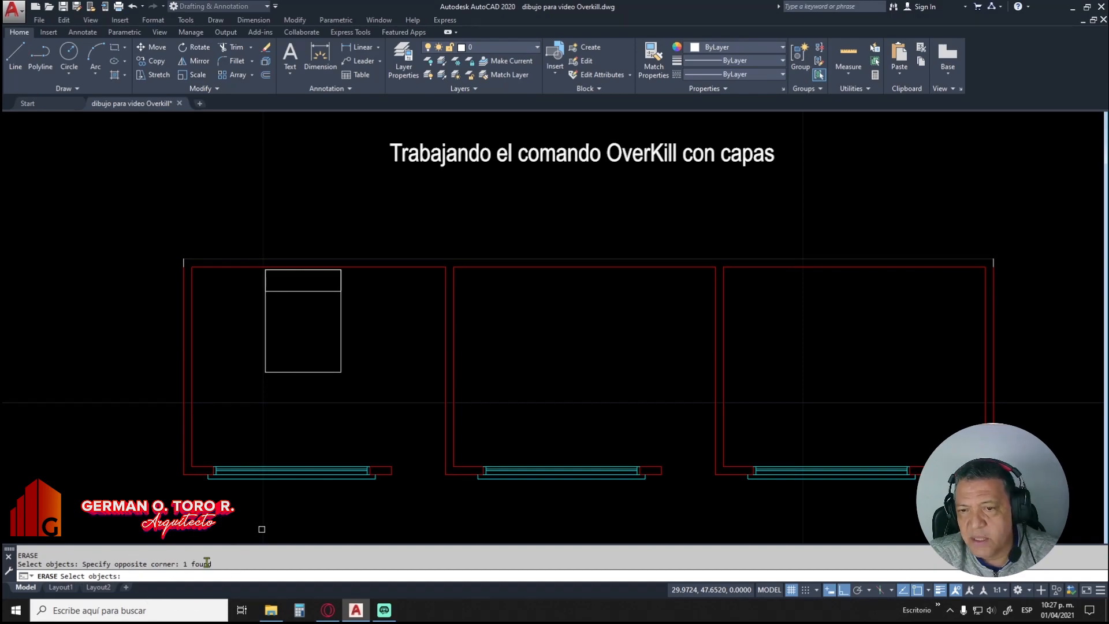
key(Escape)
key(Escape)
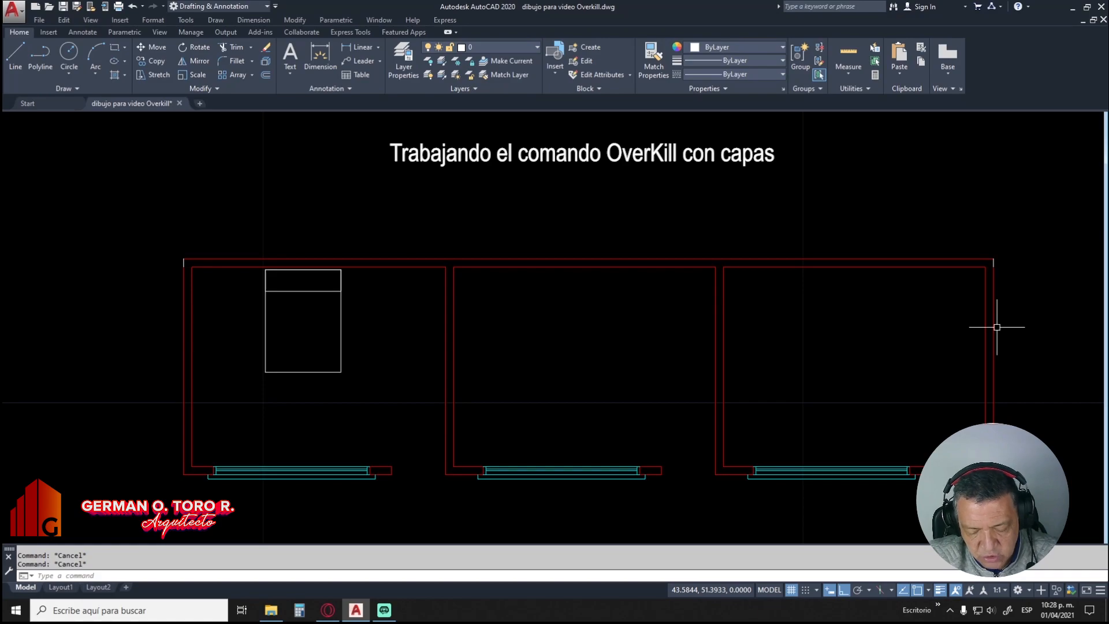
Step: Run Overkill on the plan's right end wall lines, ignoring the Color and Layer object properties
text(v)
key(Return)
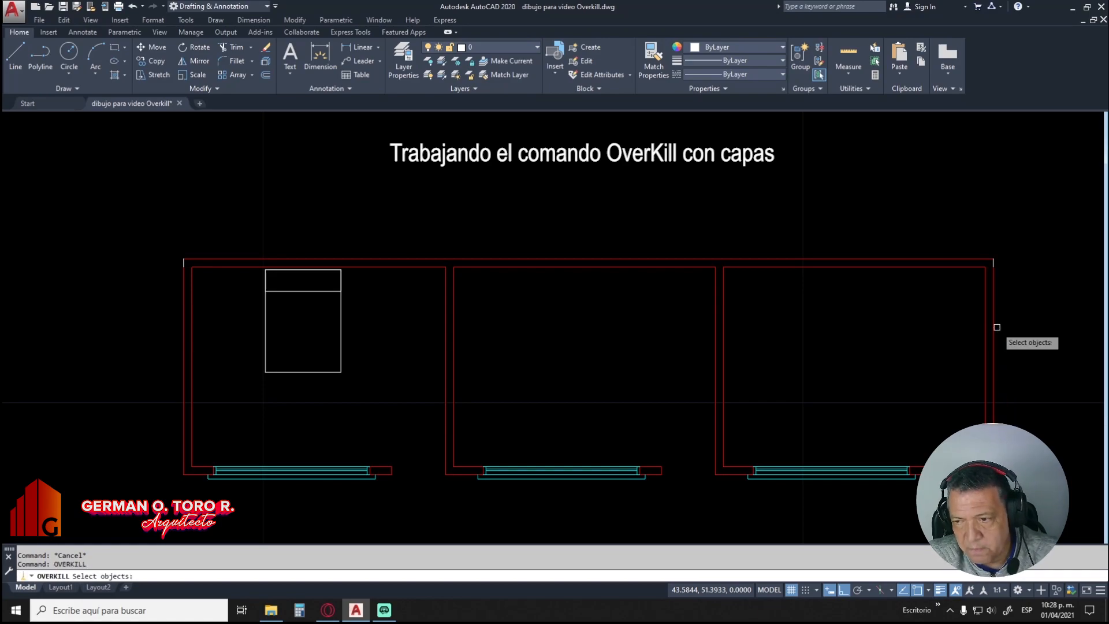
click(1006, 240)
click(973, 415)
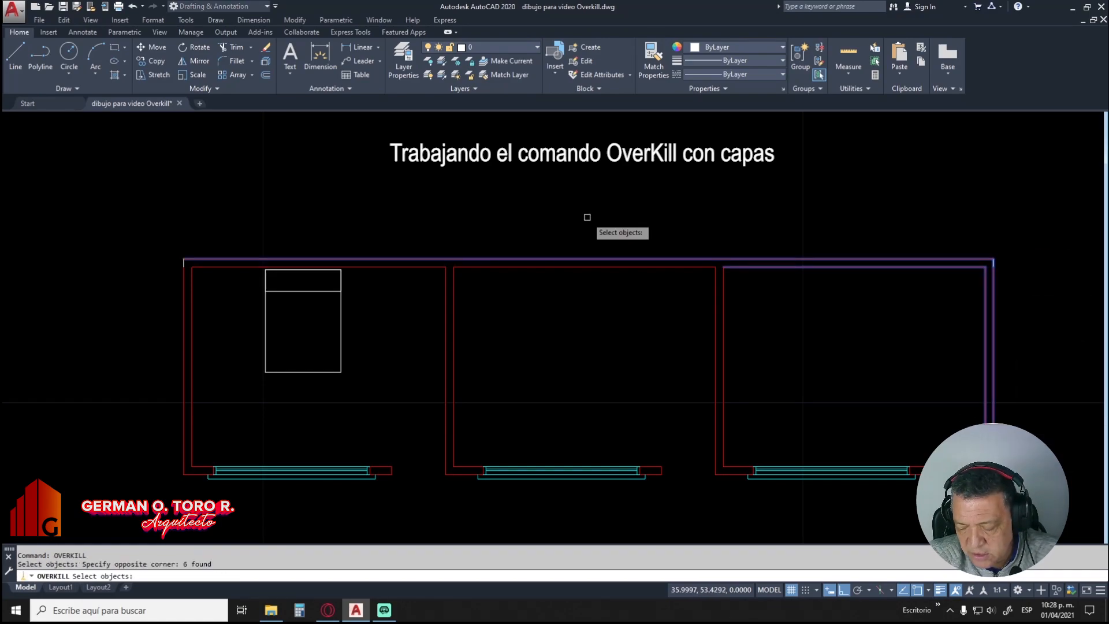
key(Return)
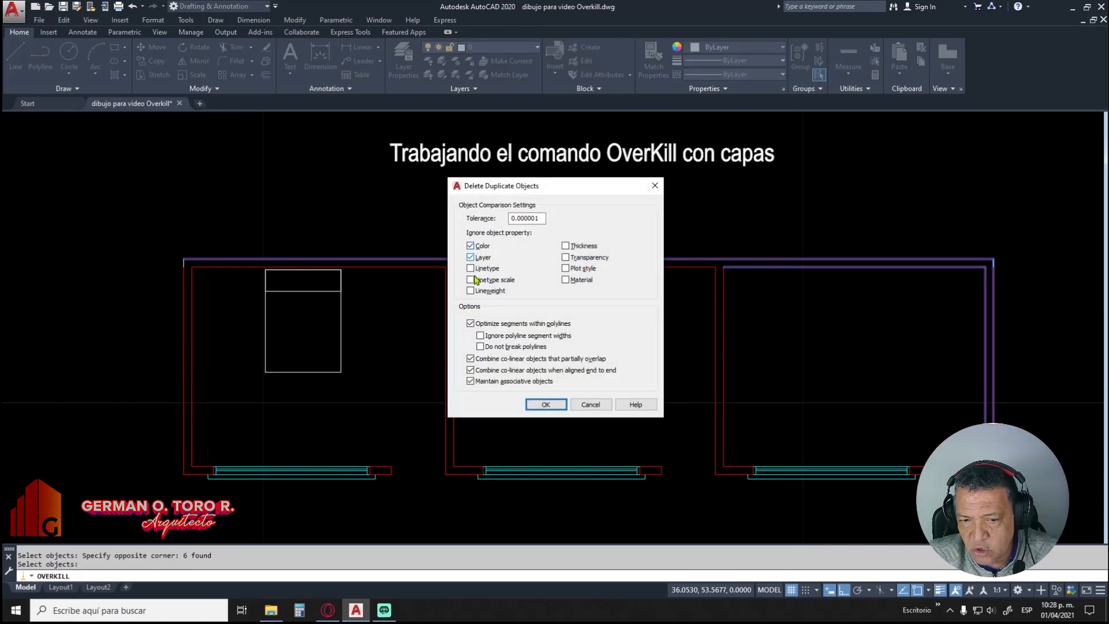
click(540, 404)
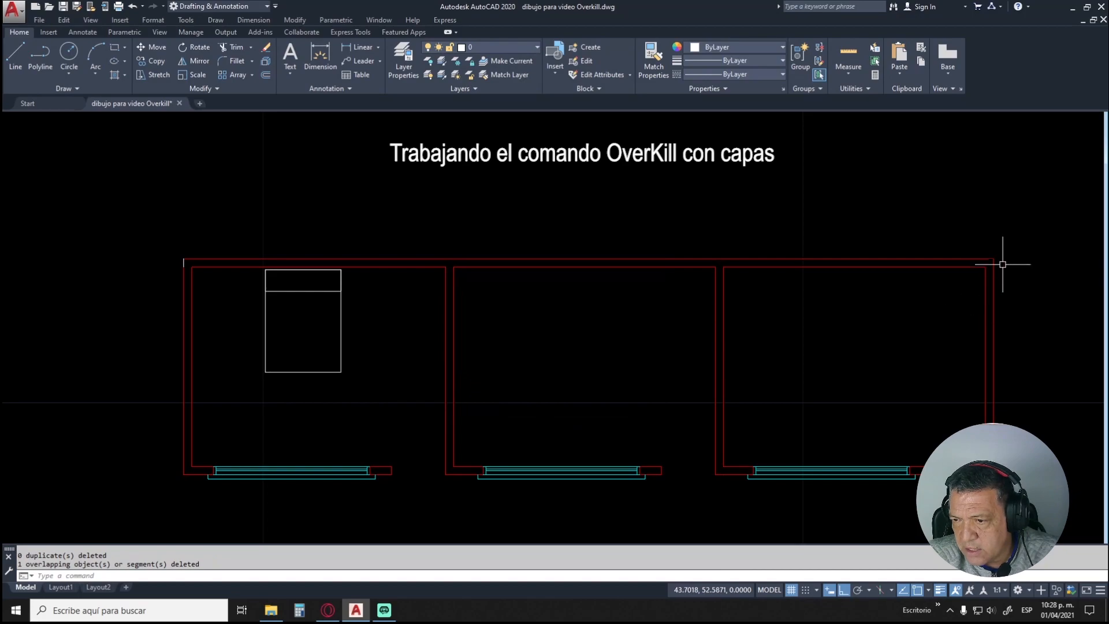
Step: Count the objects in the right outer wall line with crossing and window Erase selections, cancelling each without deleting anything
click(994, 271)
key(Escape)
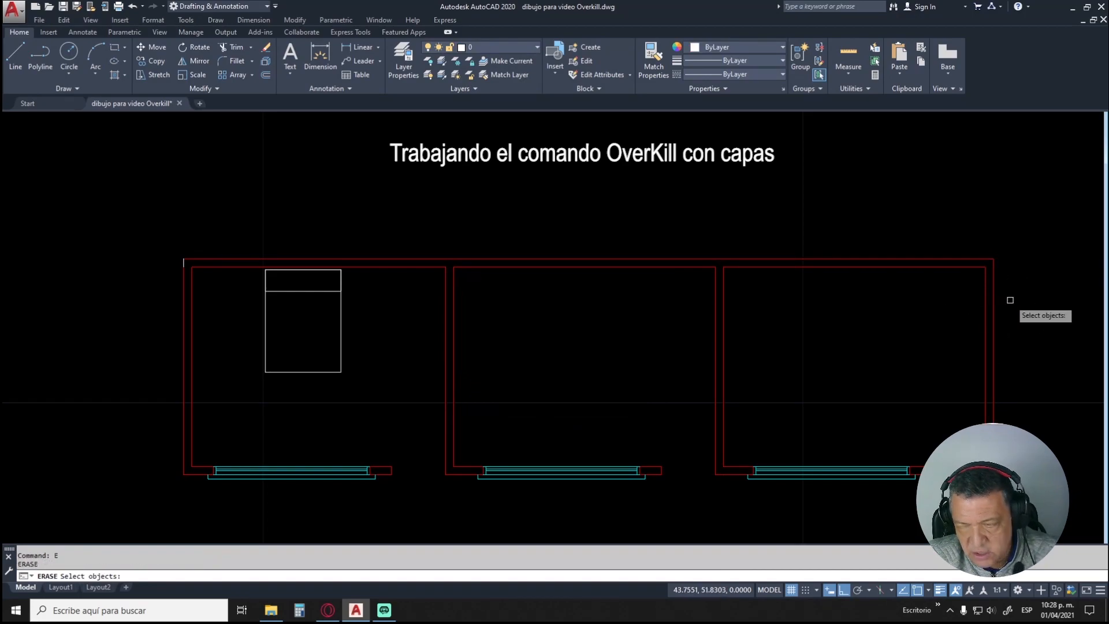
text(e)
key(Return)
click(1006, 235)
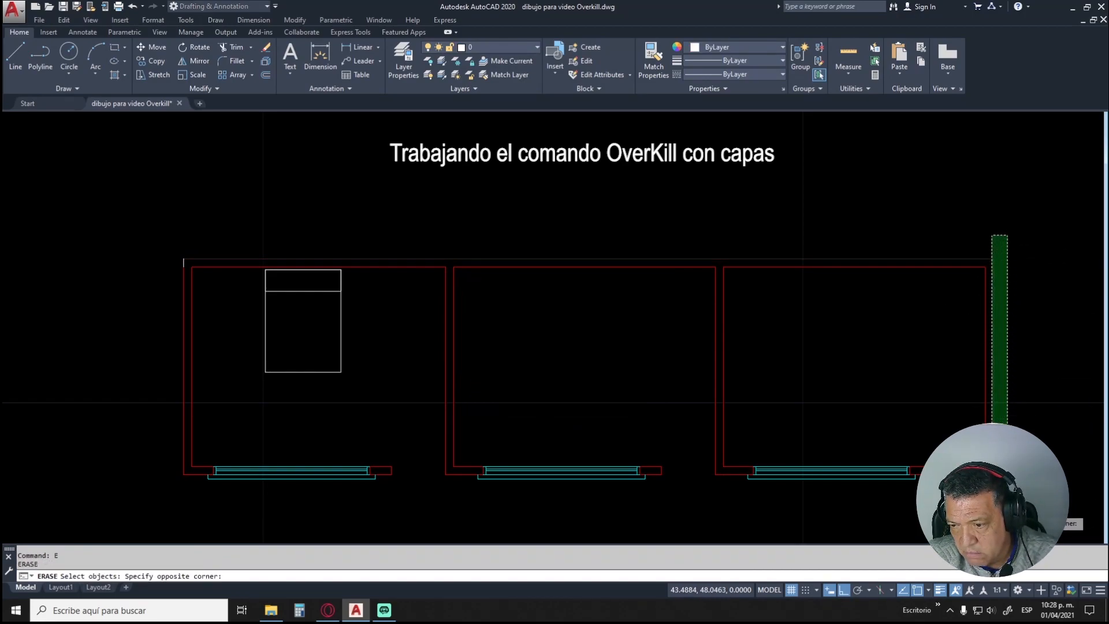
click(984, 508)
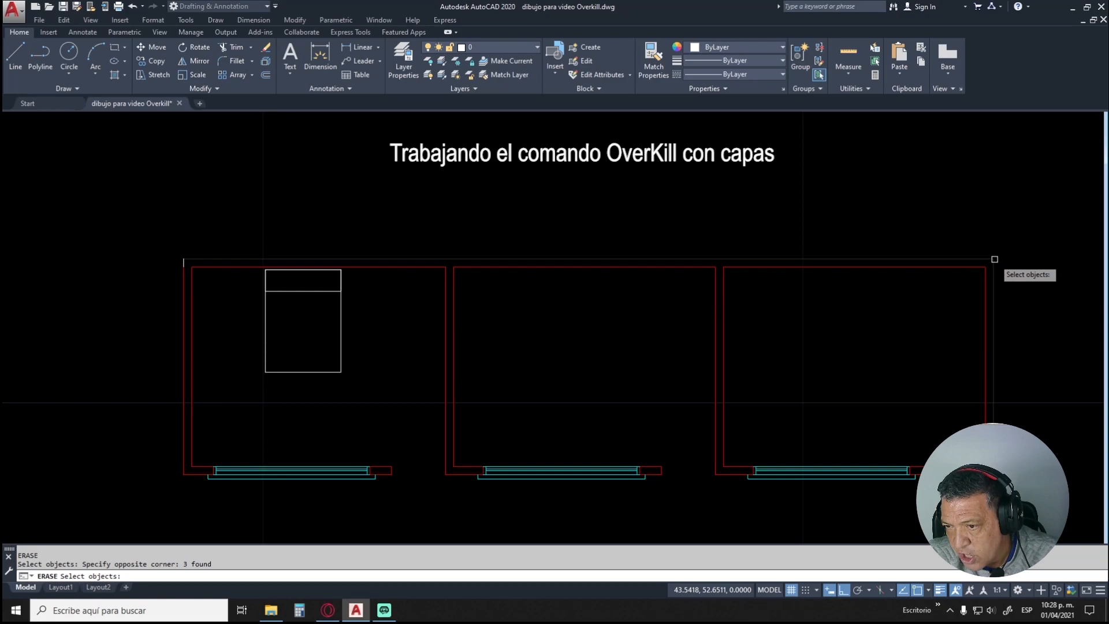
key(Escape)
key(Return)
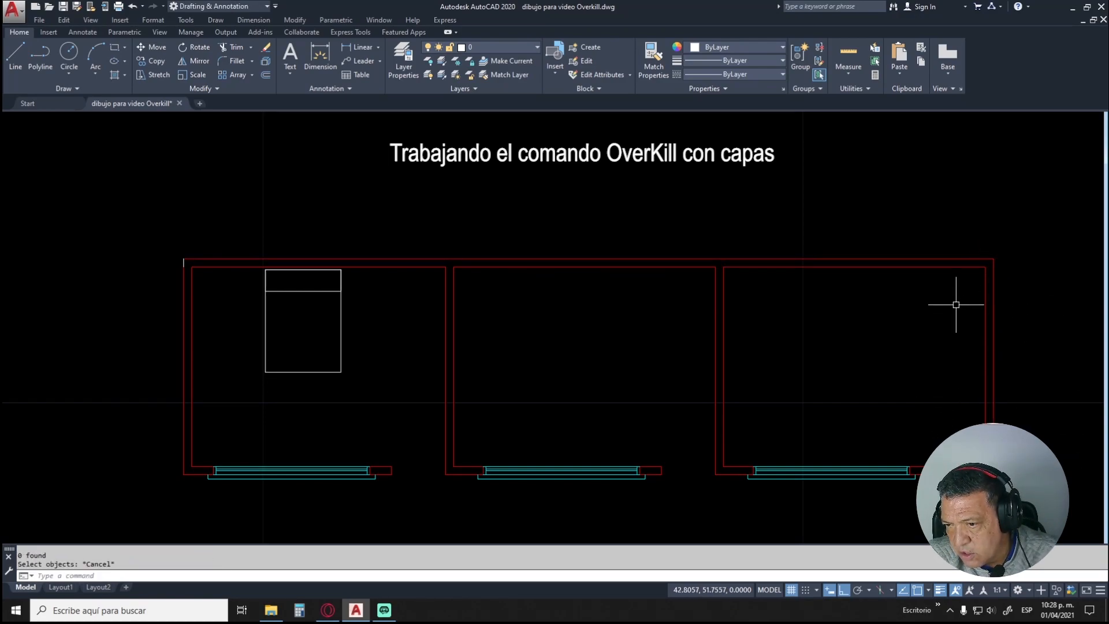
click(985, 252)
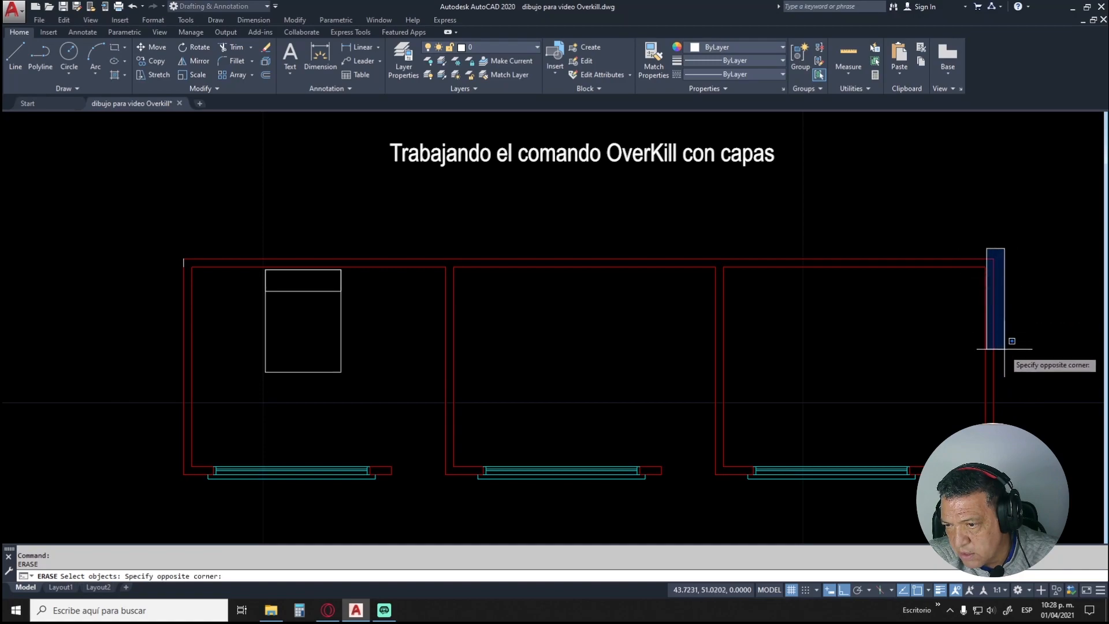
click(1024, 439)
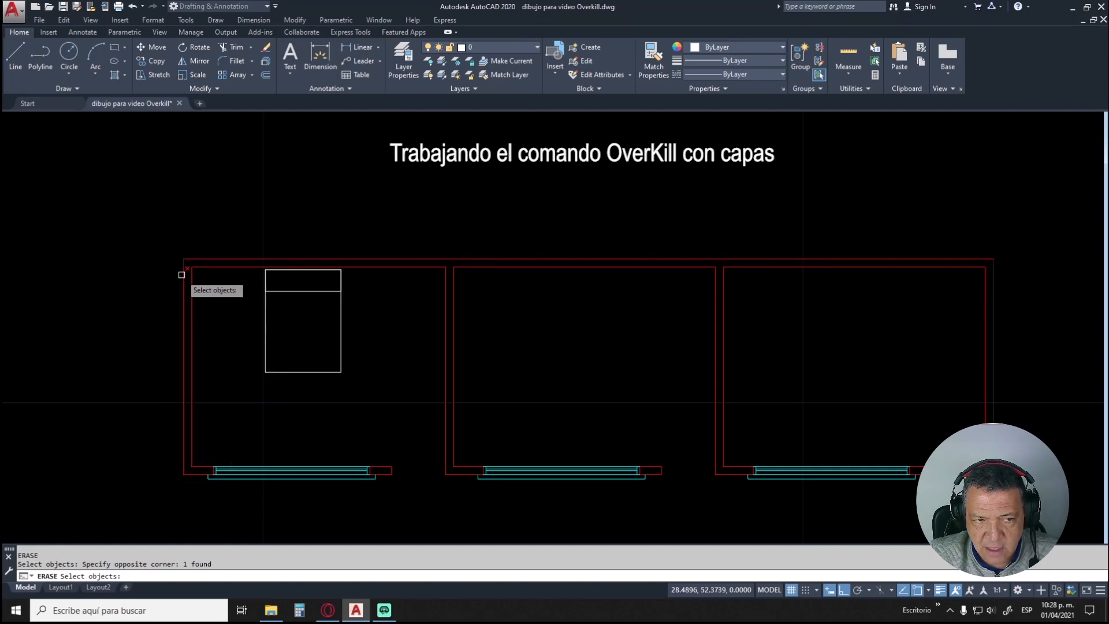
key(Escape)
key(Escape)
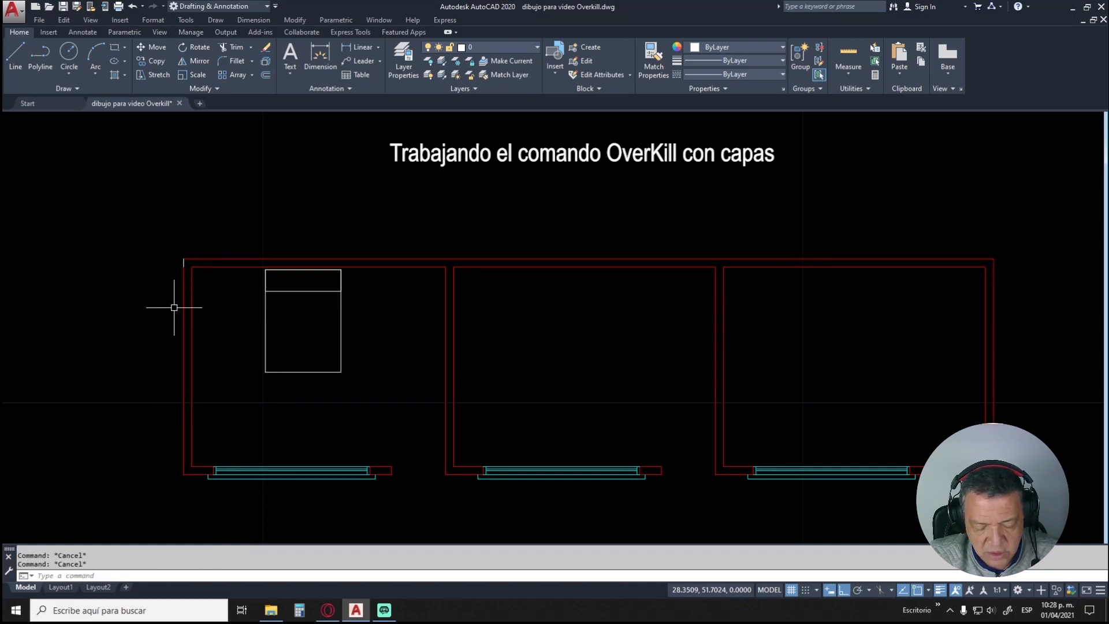
Step: Run Overkill on the plan's left end wall lines, ignoring the Color and Layer object properties
text(overkill)
key(Return)
click(175, 244)
click(198, 488)
key(Return)
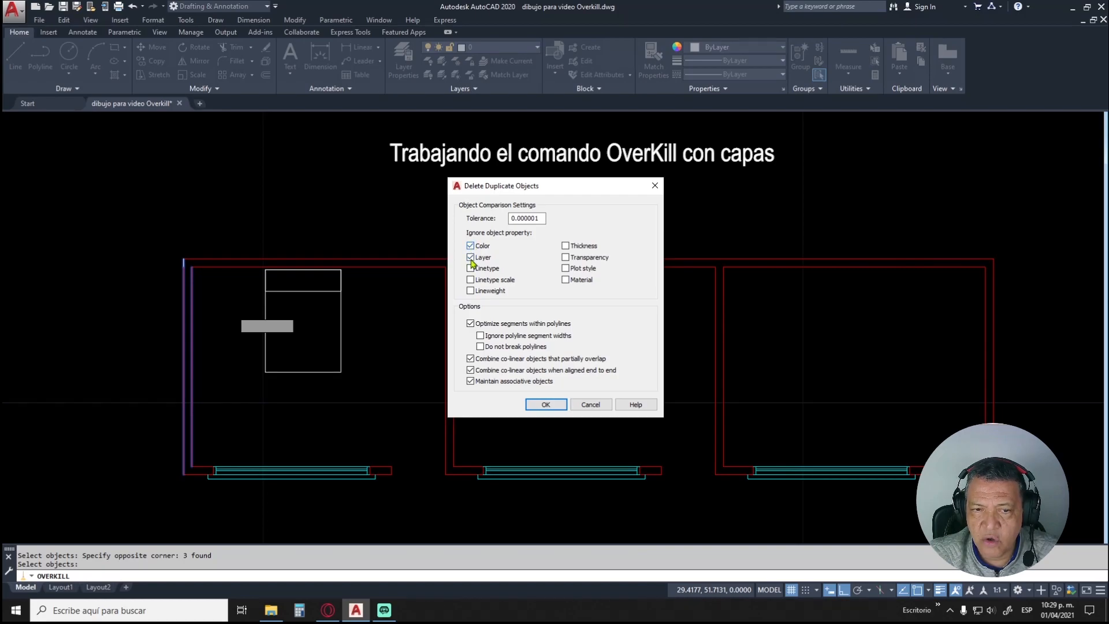
click(546, 404)
Step: Count the objects in the left outer wall line with a windowed Erase selection, cancelling without deleting anything
text(e)
key(Return)
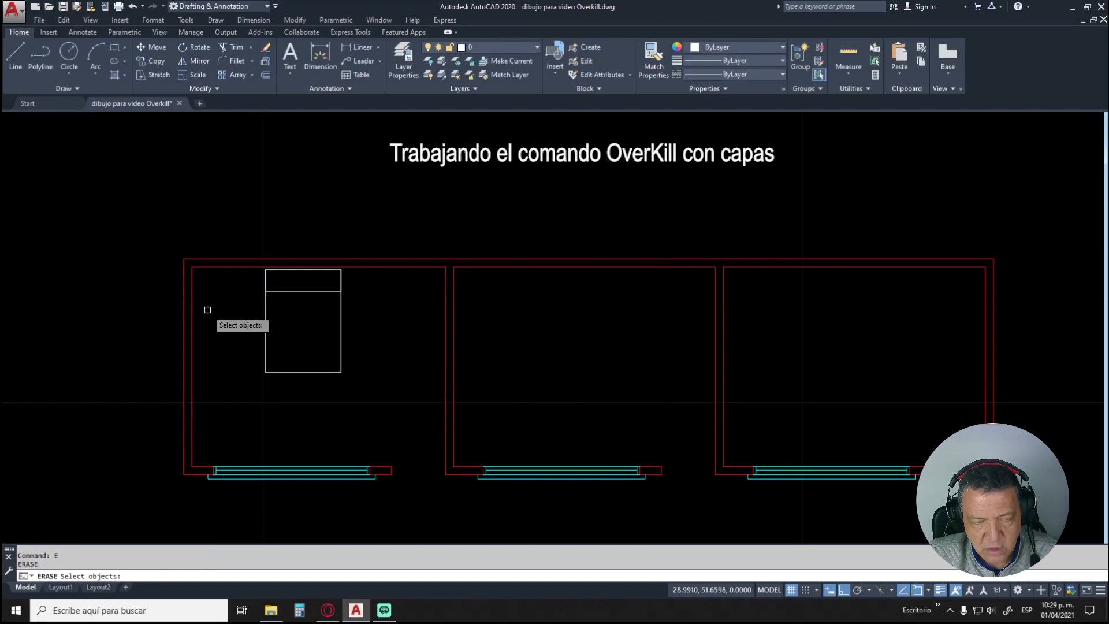
click(179, 242)
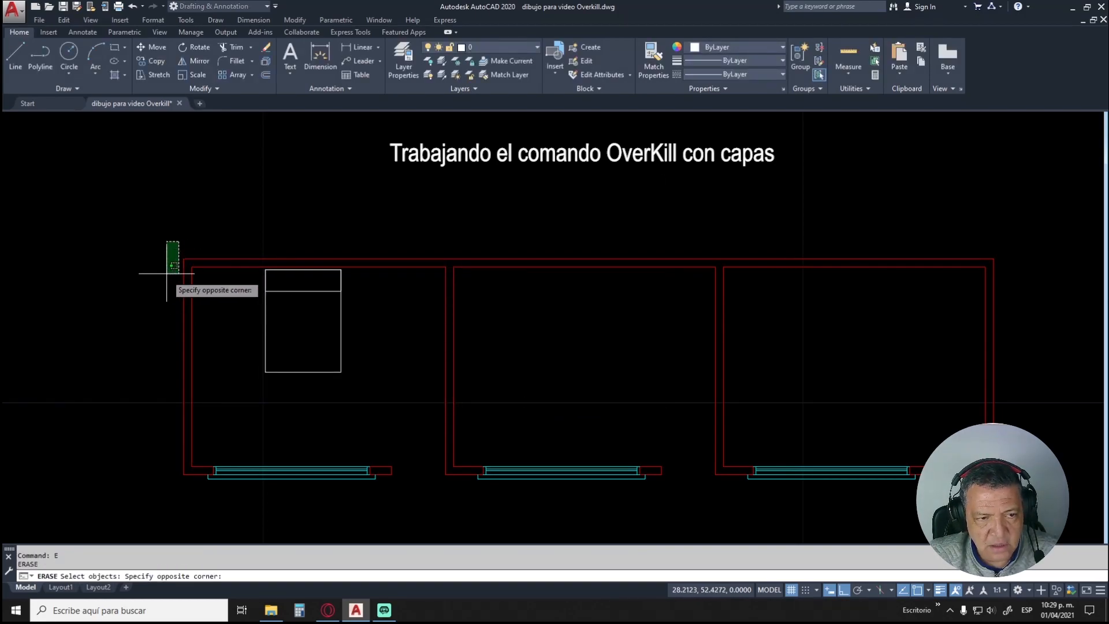
click(187, 491)
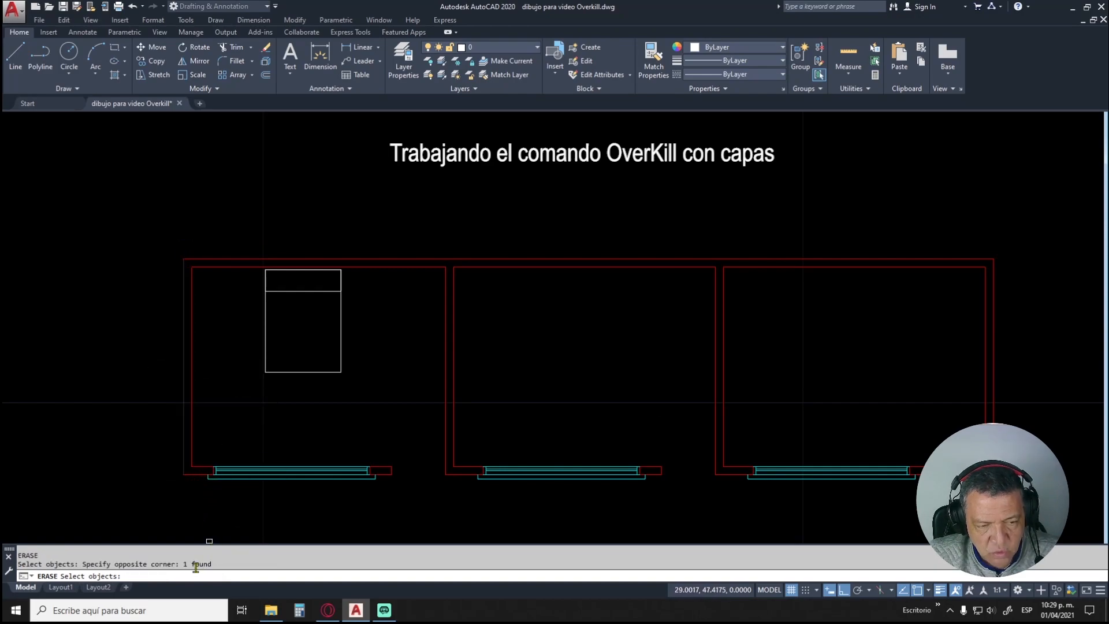
key(Escape)
key(Escape)
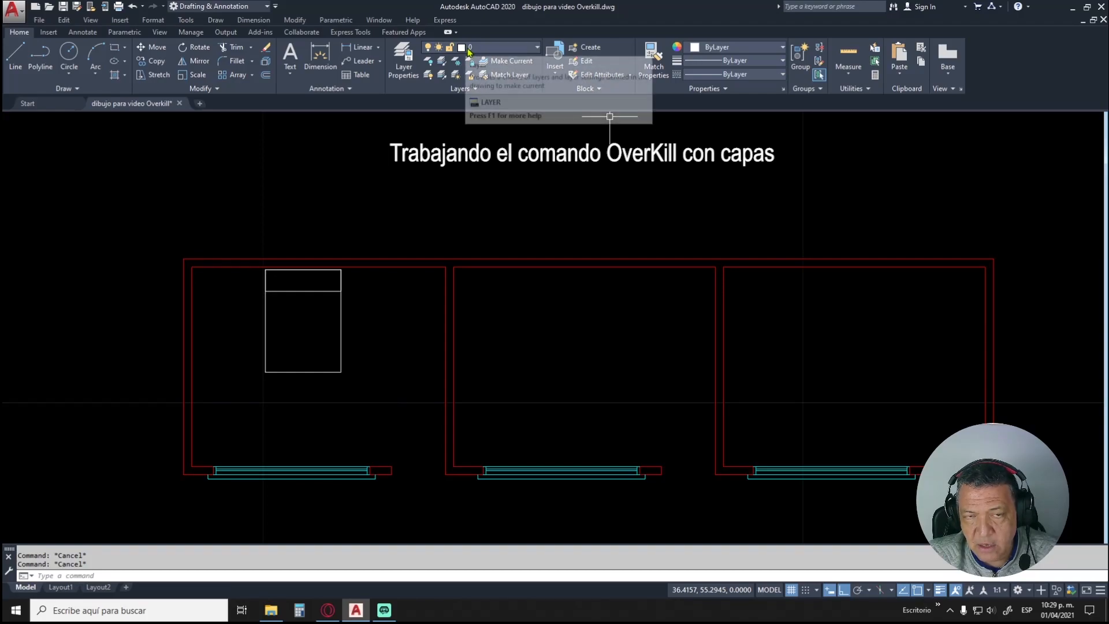
Step: On layer 0, draw two overlapping lines, about 2 units down and 1 unit back up, along the second partition wall's left face
text(l)
key(Return)
click(715, 266)
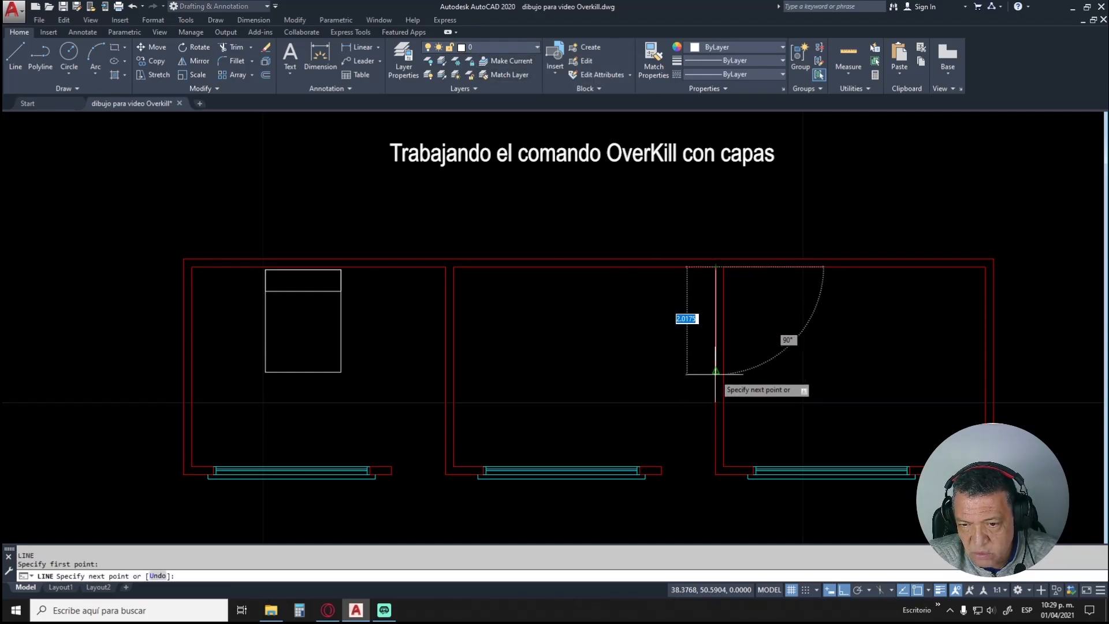
click(716, 370)
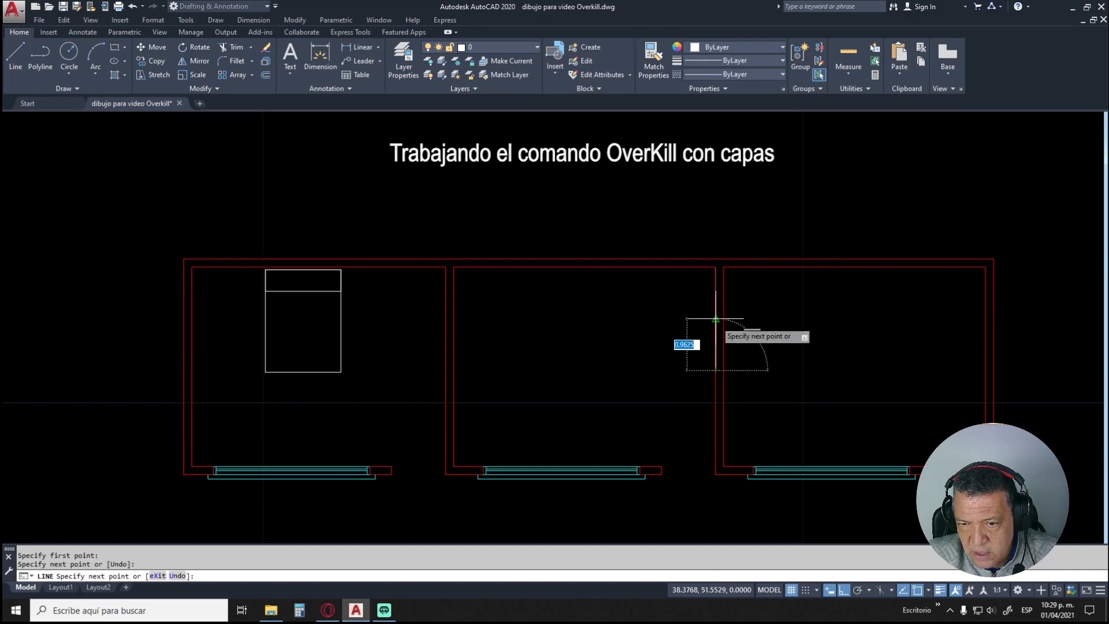
click(715, 315)
key(Escape)
key(Escape)
key(Escape)
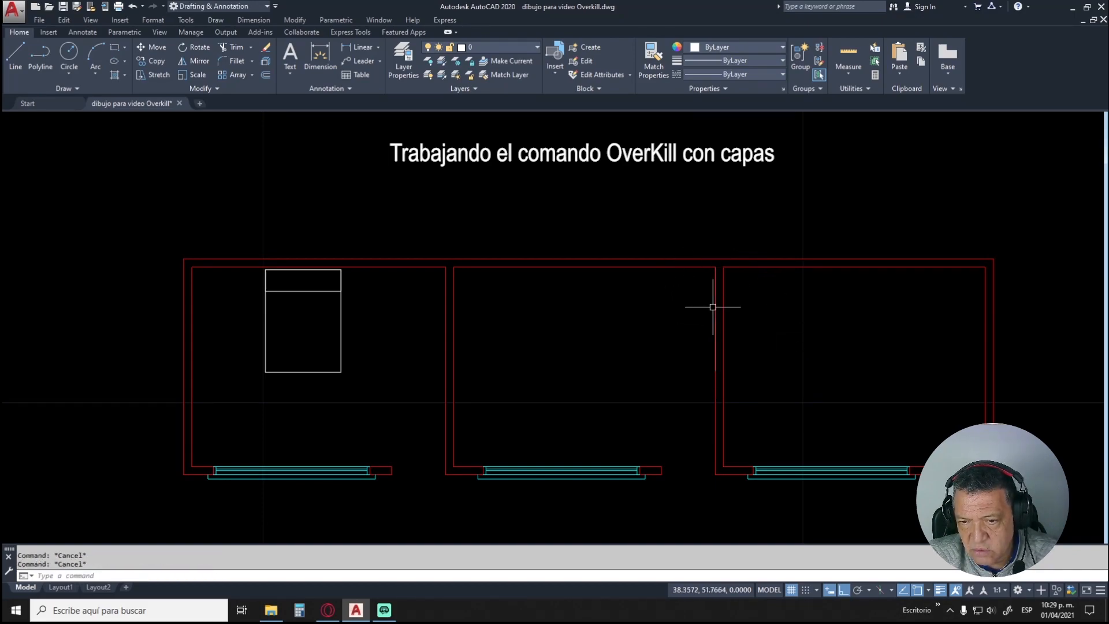
Step: Count the objects in the second partition wall's left face with a crossing Erase selection, cancelling without deleting anything
scroll(718, 307, up, 4)
text(e)
key(Return)
click(746, 323)
click(713, 324)
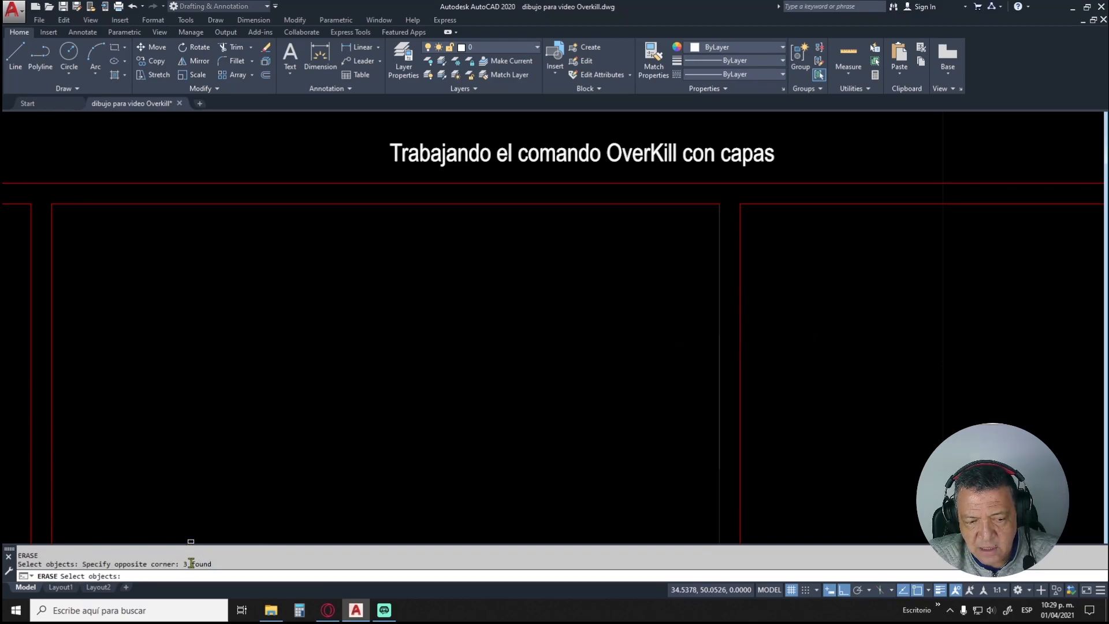
key(Escape)
key(Escape)
scroll(672, 323, down, 4)
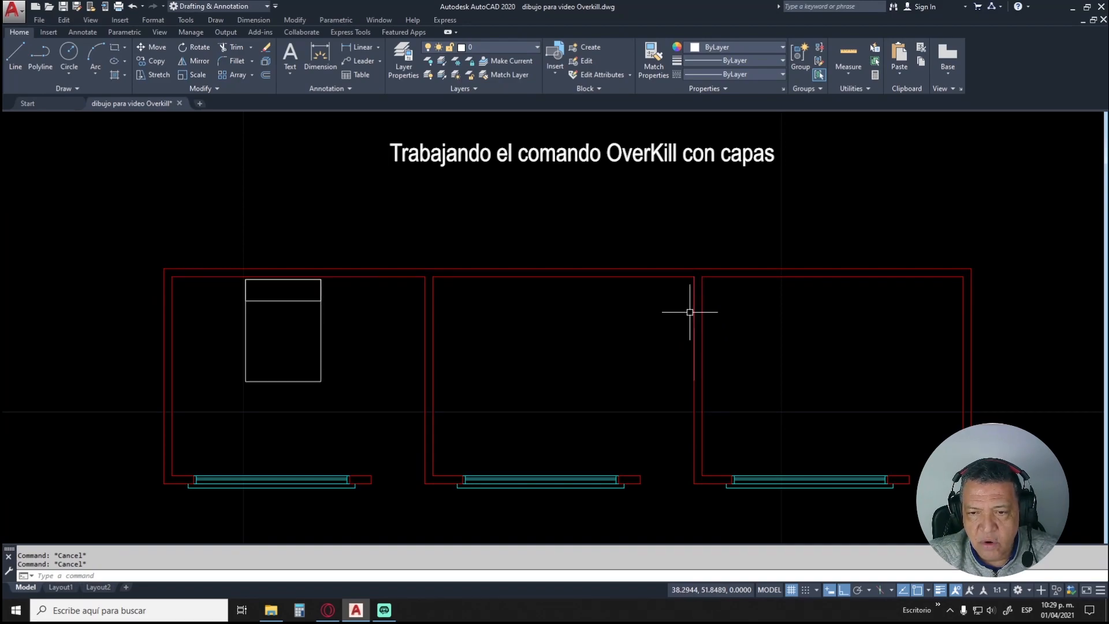
Step: Run Overkill on the third room's wall lines and window, including the second partition, ignoring the Color and Layer object properties
text(overkill)
key(Return)
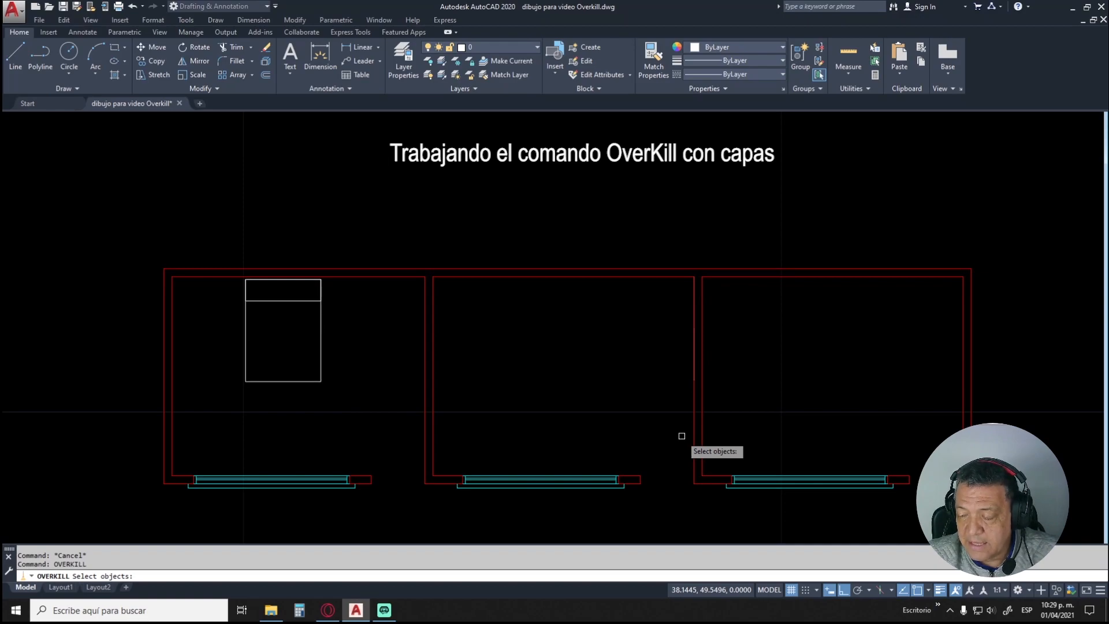
click(668, 239)
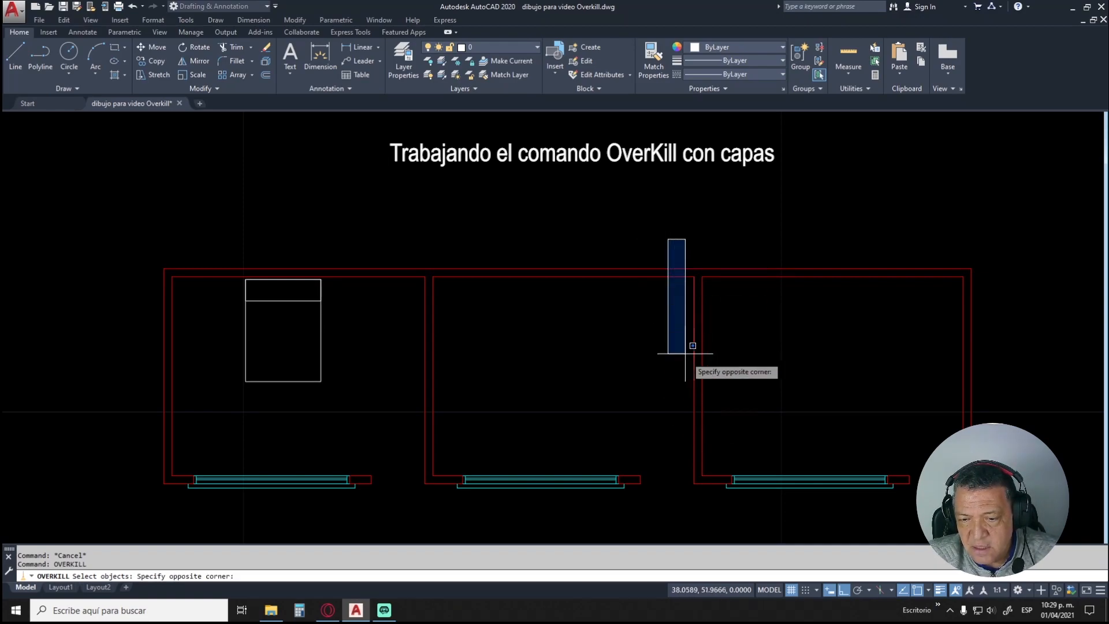
click(1029, 520)
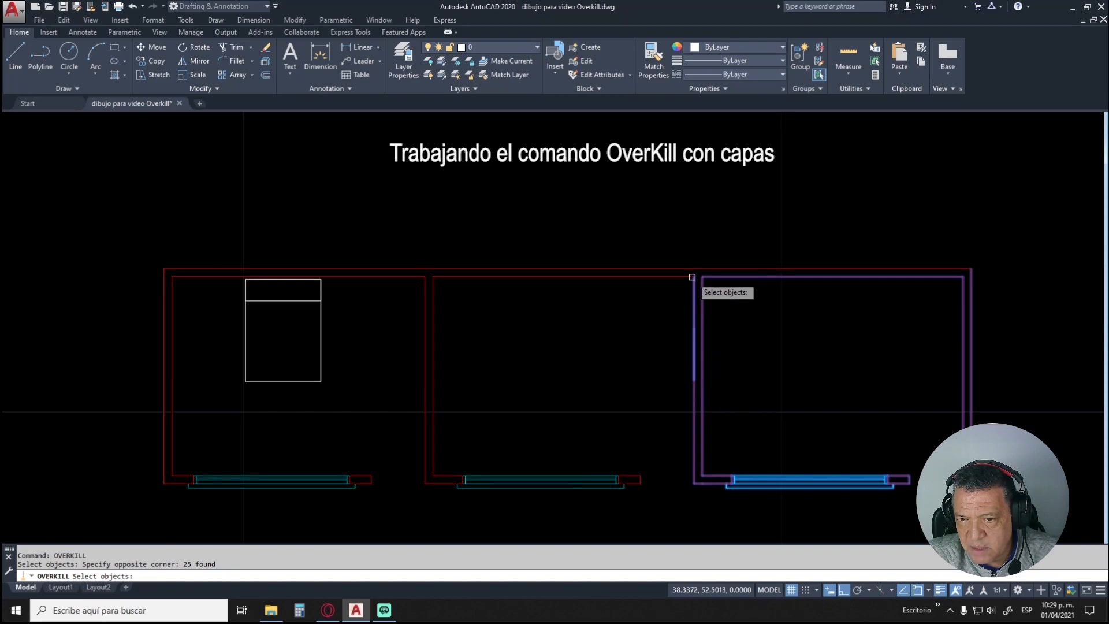
key(Return)
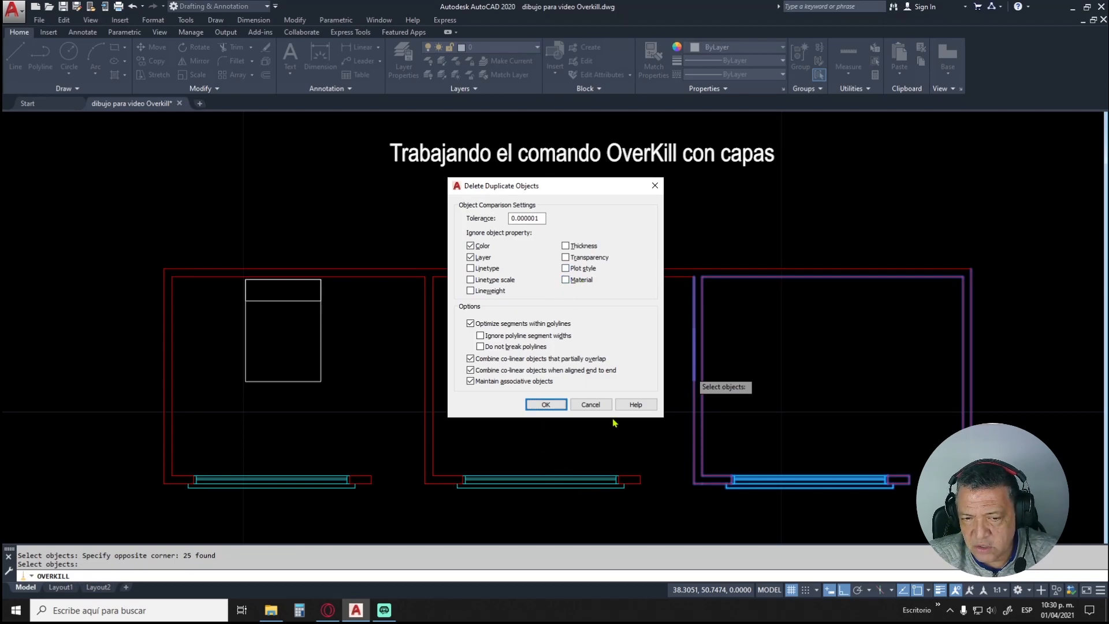
click(546, 404)
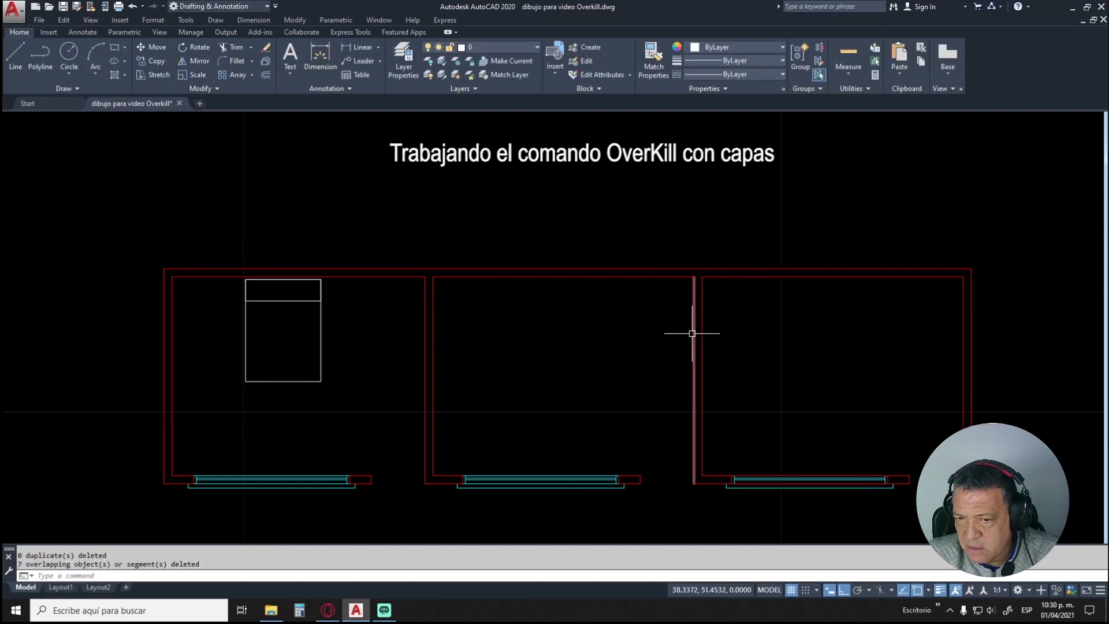
Step: Count the objects in the second partition wall's left face with a windowed Erase selection, cancelling without deleting anything
key(Escape)
key(Escape)
text(e)
key(Return)
click(666, 248)
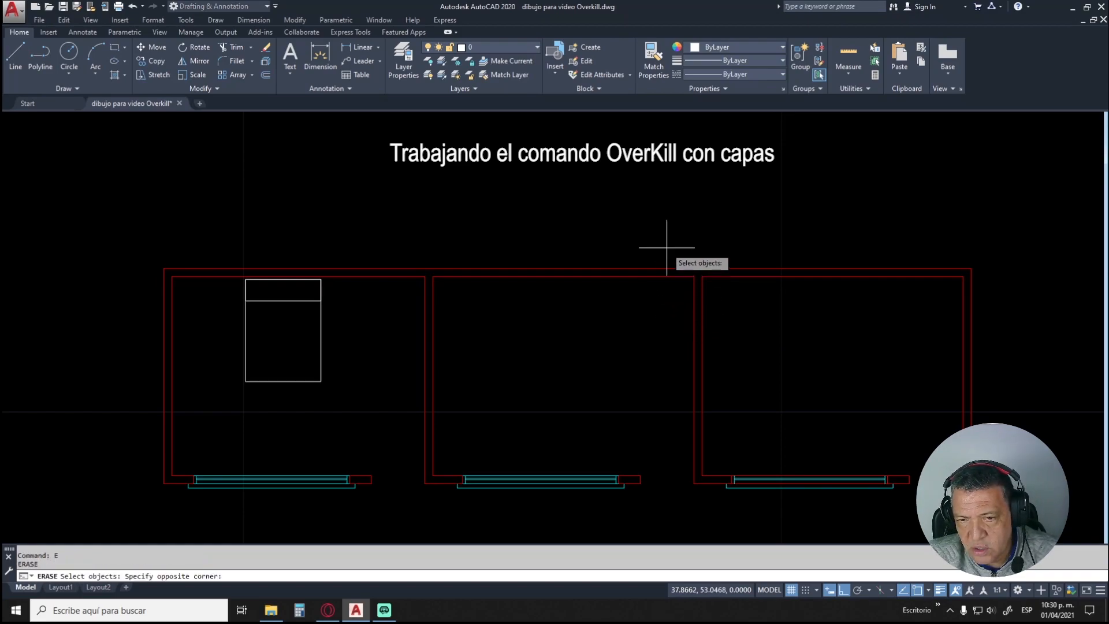
click(696, 511)
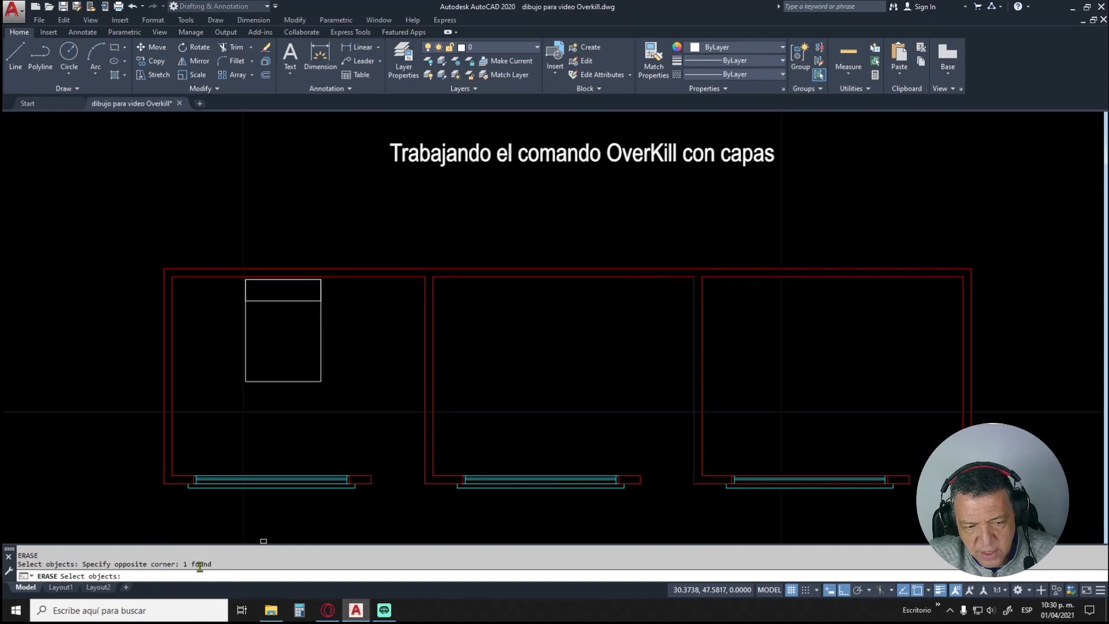
key(Escape)
key(Escape)
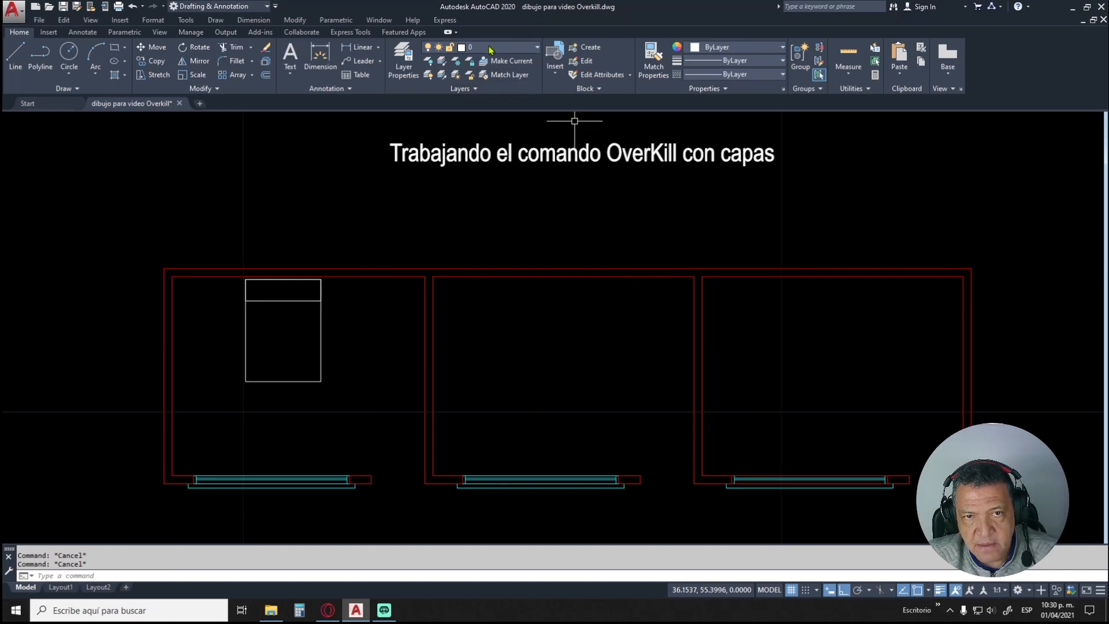
Step: On layer 0, draw two overlapping lines down and partway back up along the first partition wall's right face
text(l)
key(Return)
click(433, 276)
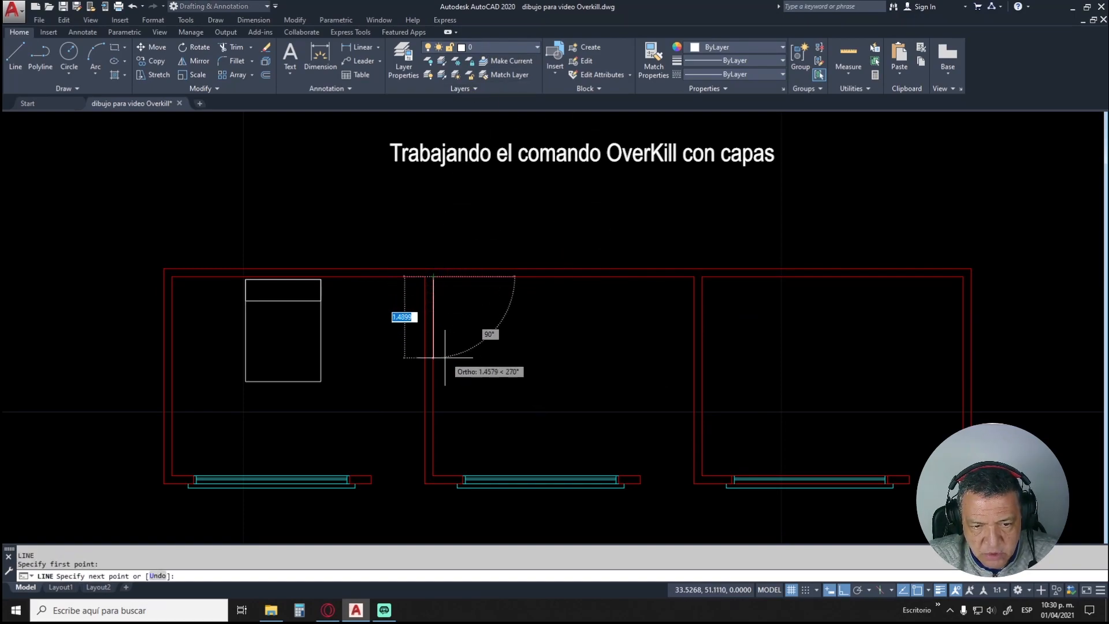
click(434, 376)
click(440, 325)
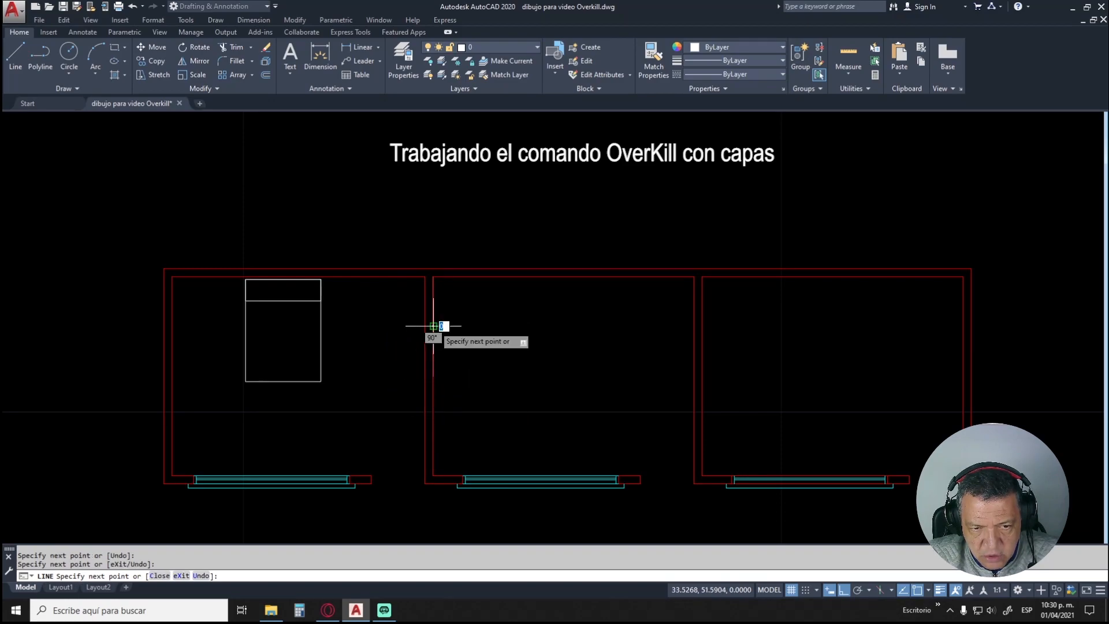
key(Escape)
key(Escape)
Step: Count the objects in the first partition wall's right face with a crossing Erase selection, cancelling without deleting anything
text(e)
key(Return)
click(457, 299)
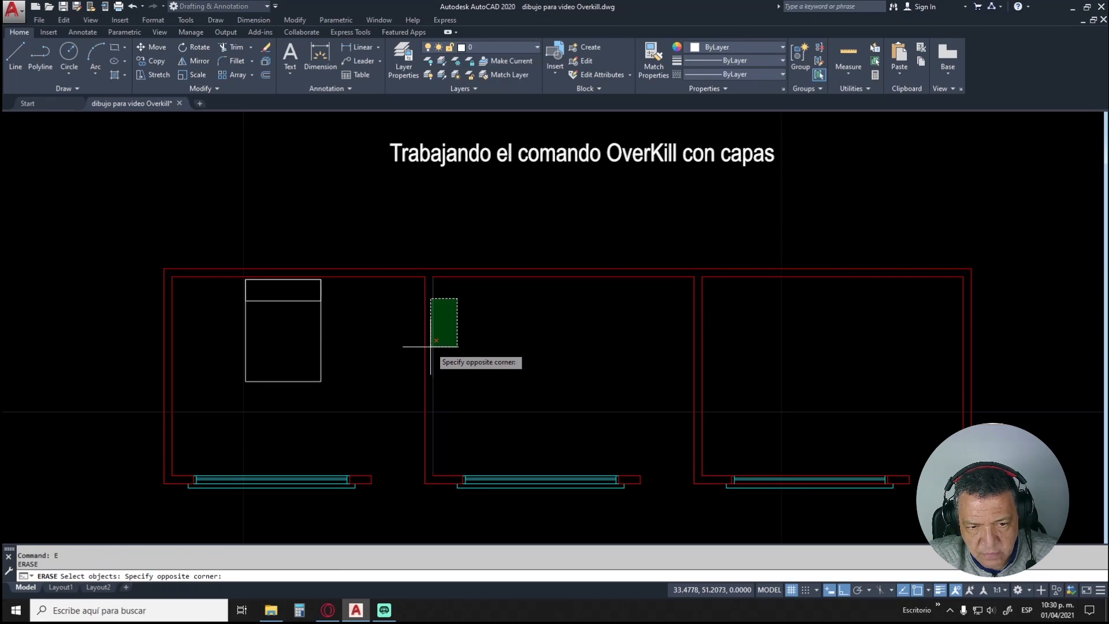
click(429, 347)
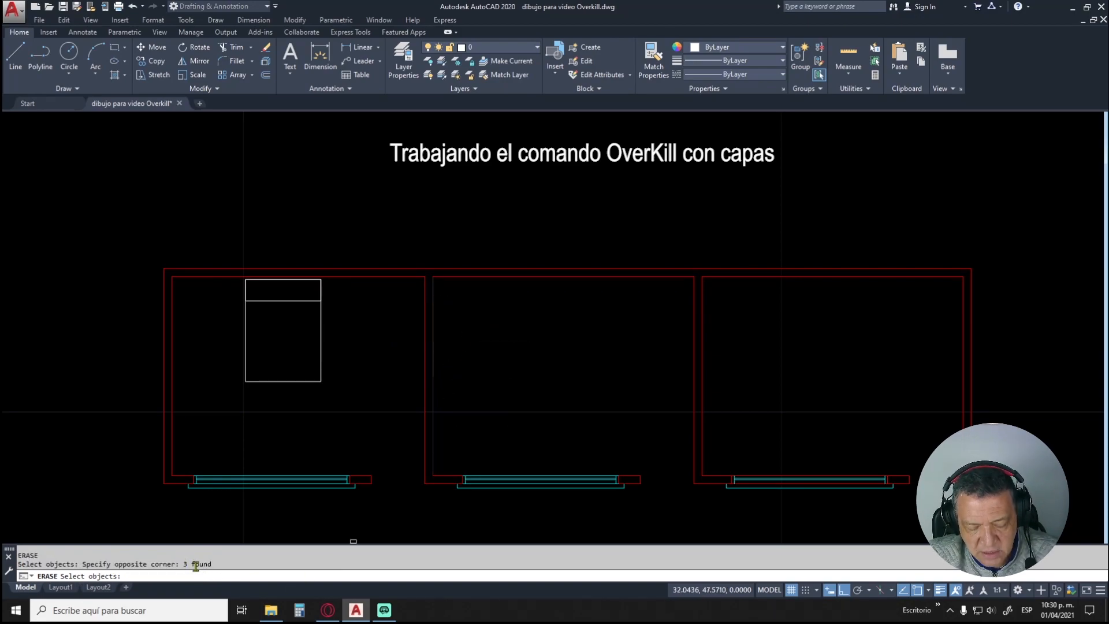
key(Escape)
key(Escape)
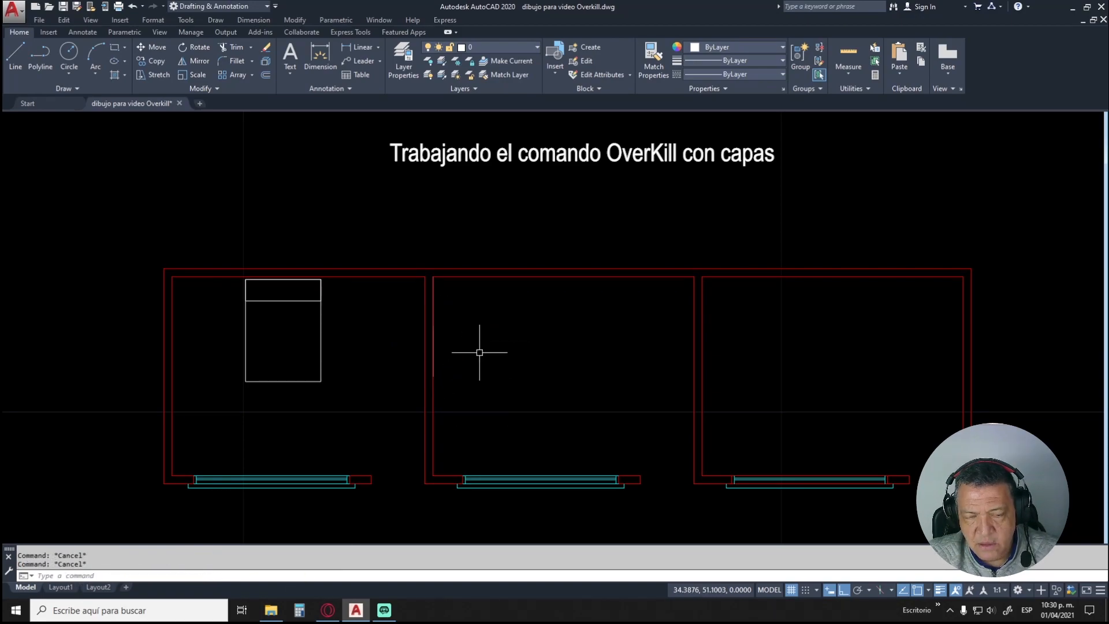
Step: Run Overkill on the first partition wall's lines, ignoring the Color and Layer object properties
text(ov)
key(Return)
click(396, 247)
click(443, 519)
key(Return)
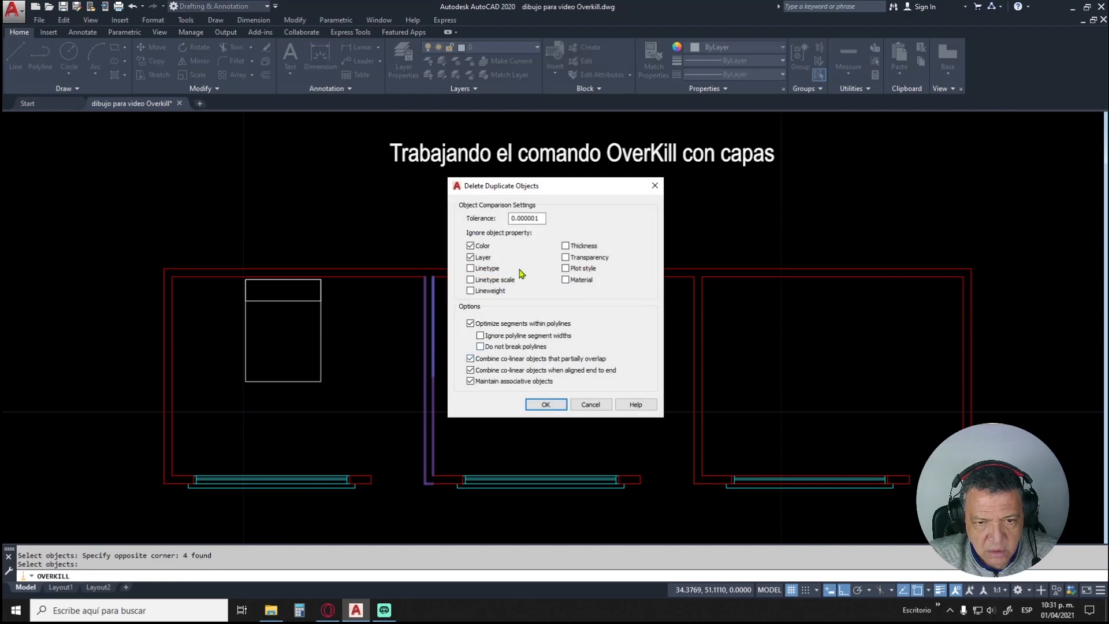
click(546, 404)
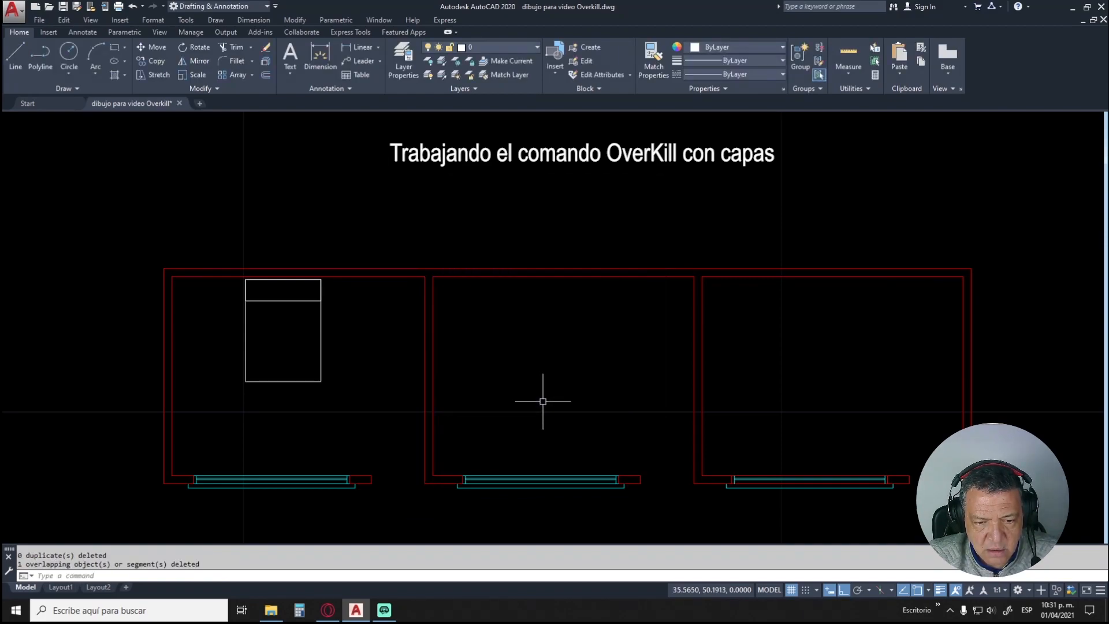
Step: Recount the objects in the first partition wall's right face with an Erase selection, cancelling without deleting anything
text(e)
key(Return)
click(434, 329)
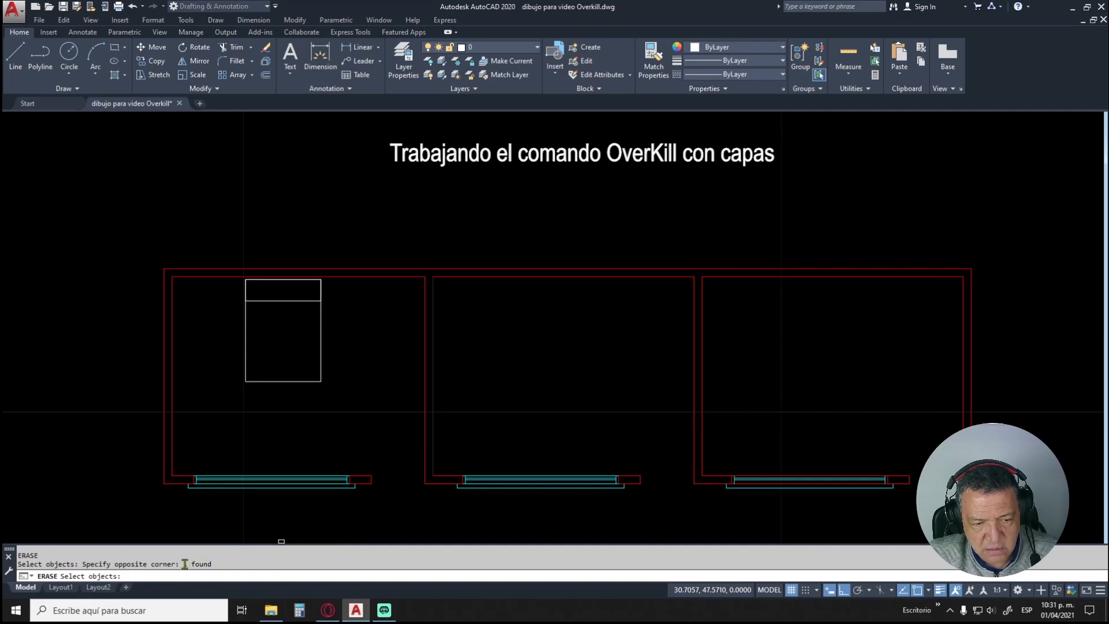
key(Escape)
key(Escape)
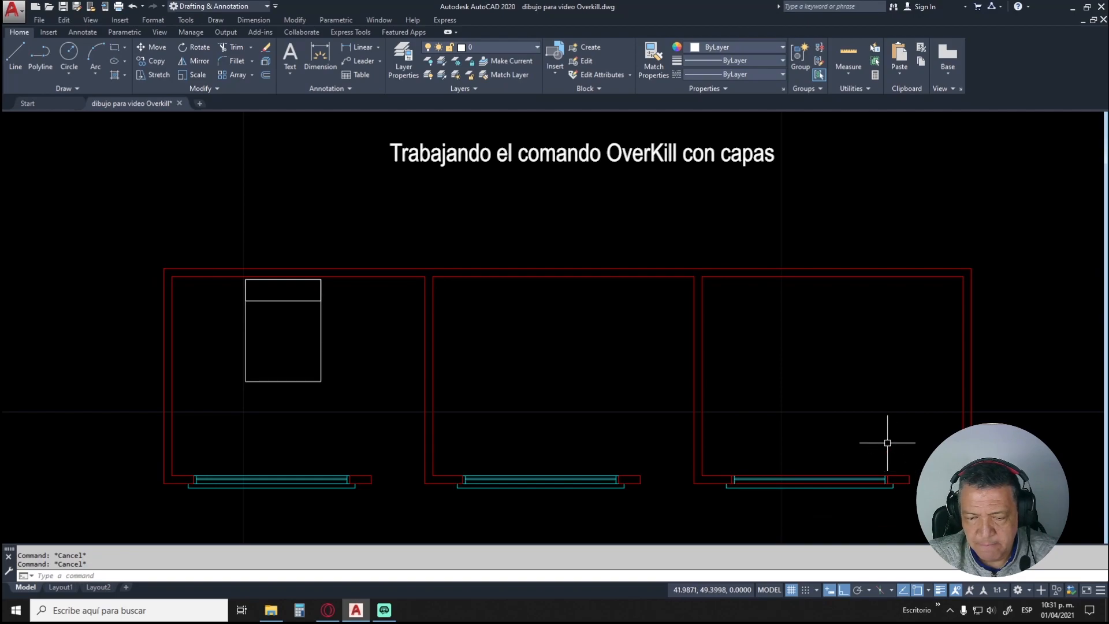
Step: Run Overkill on the first partition and the middle room's window wall with the Color and Layer properties no longer ignored
text(o)
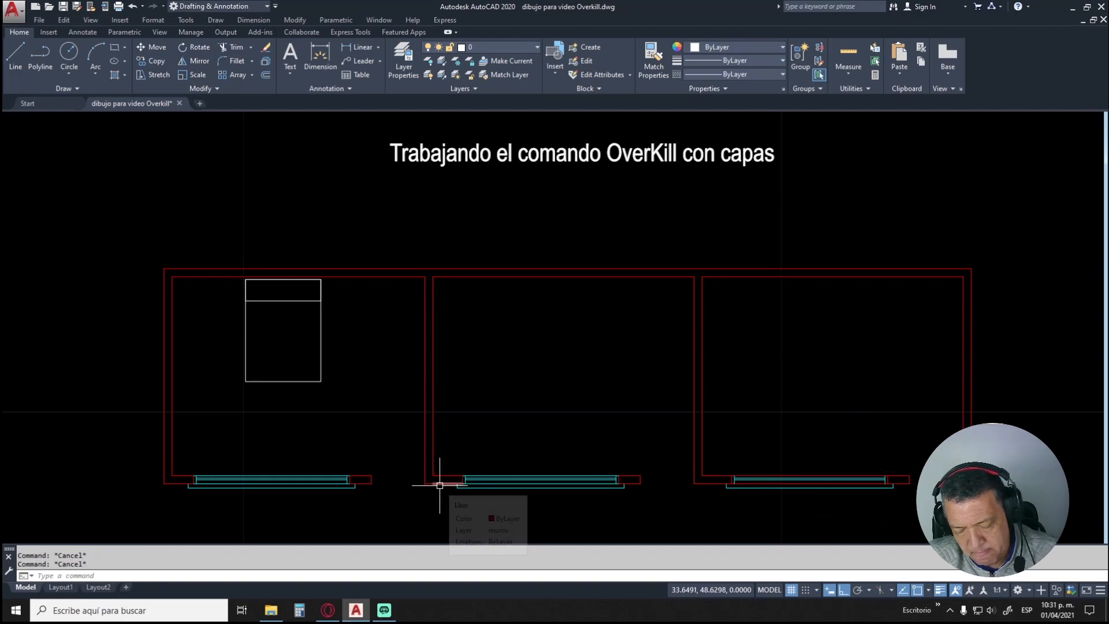
key(Down)
key(Return)
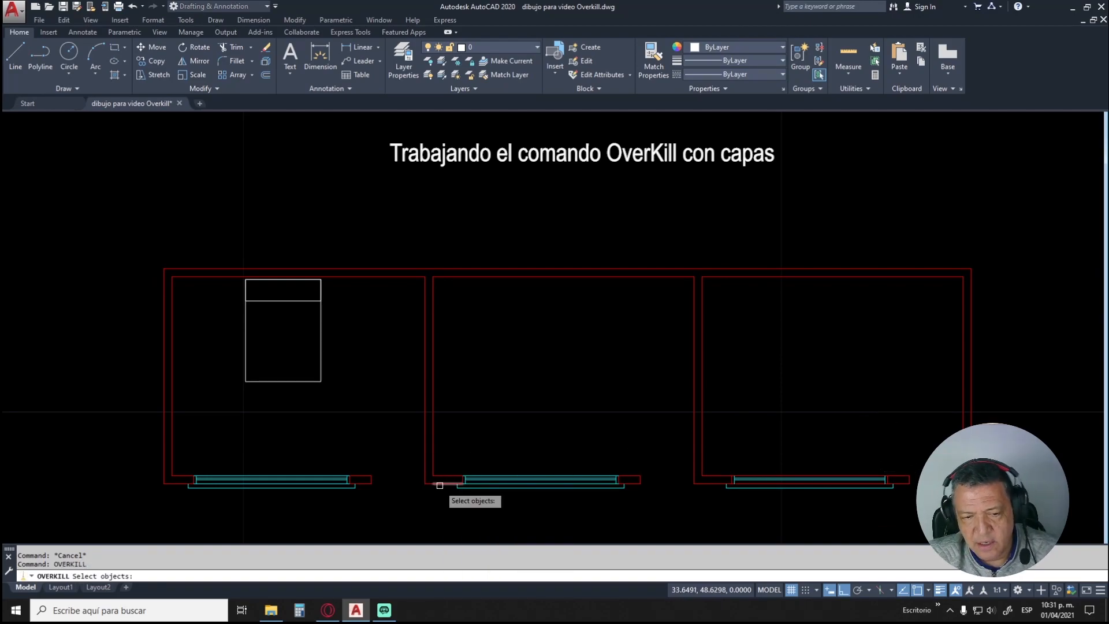
click(405, 243)
click(654, 510)
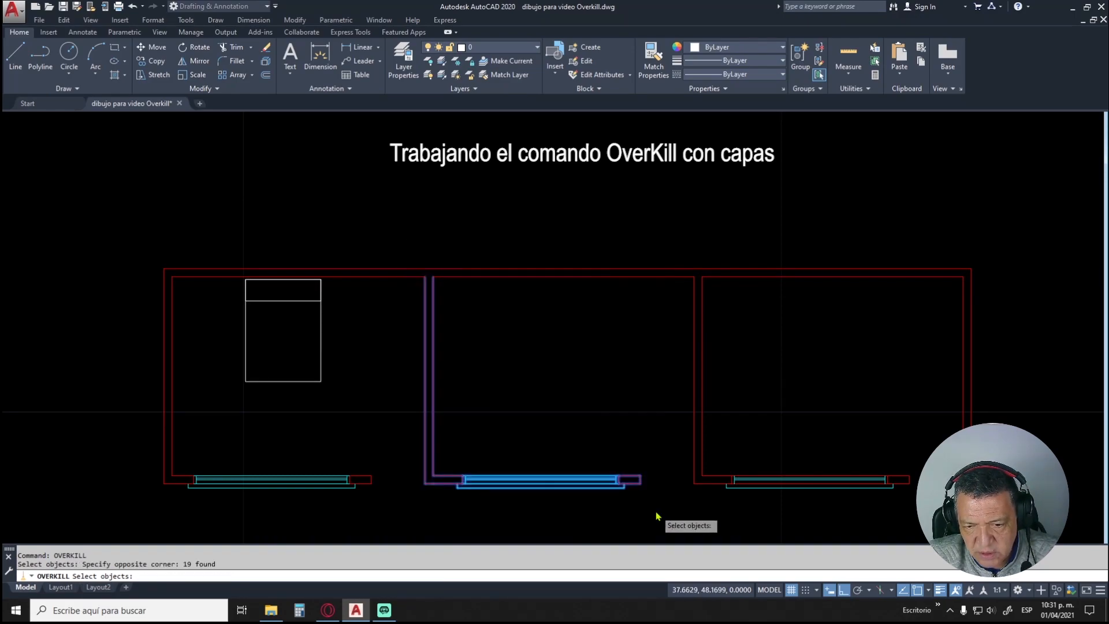
key(Return)
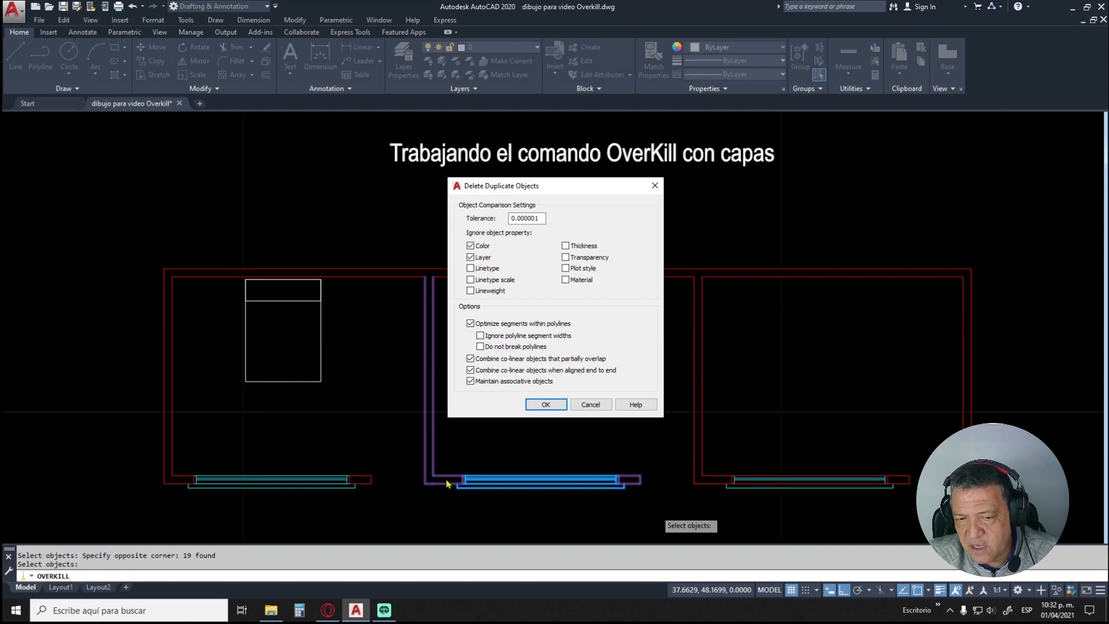
click(470, 245)
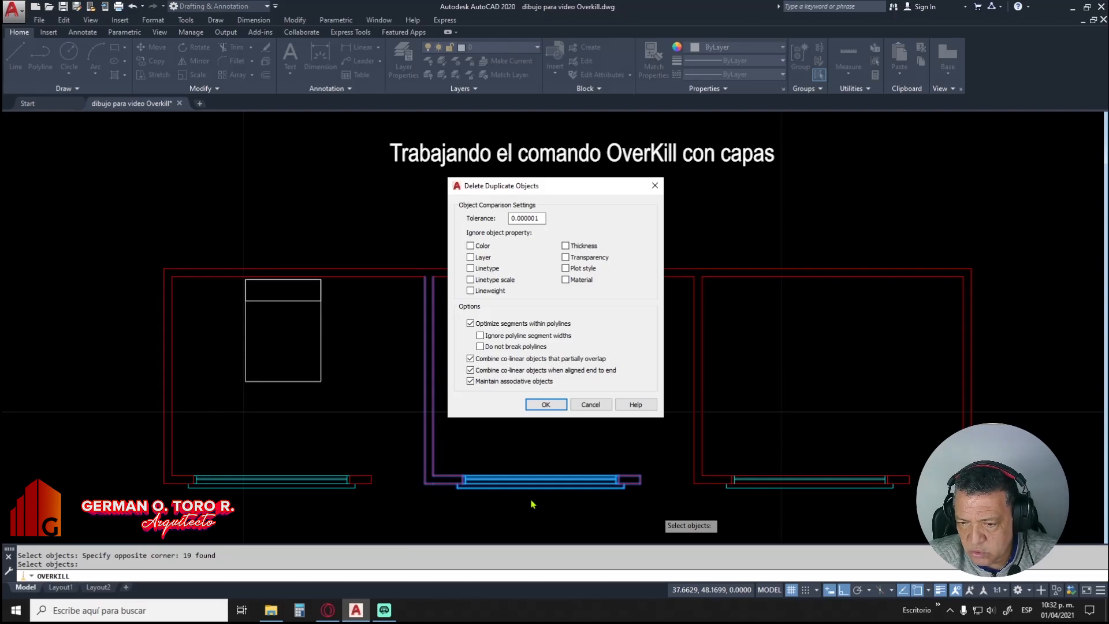
click(548, 406)
Step: Select the inner wall line segments along the middle room's window to check how they are divided, then clear the selection
click(452, 475)
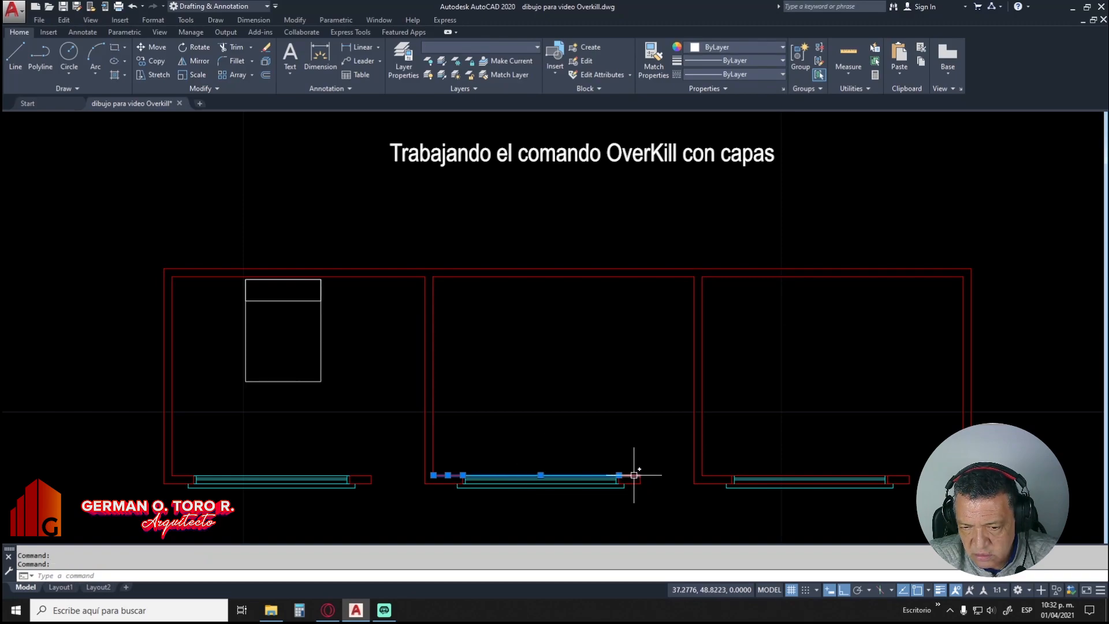
key(Escape)
key(Escape)
key(Escape)
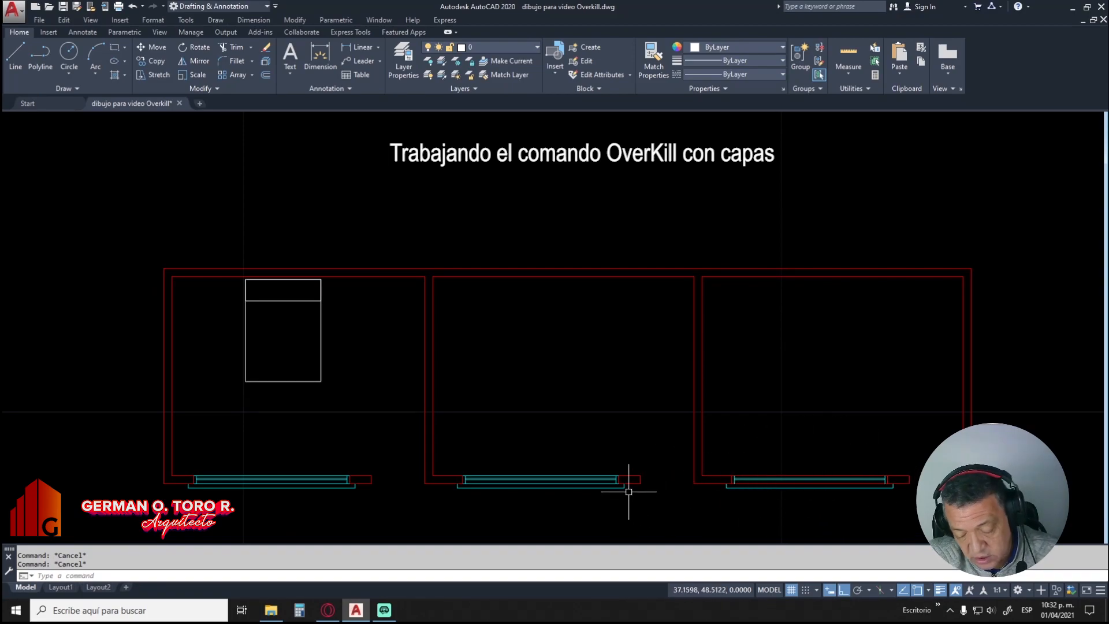
Step: Run Overkill on the first room's window and its wall lines, ignoring the Color and Layer object properties
text(overkill)
key(Return)
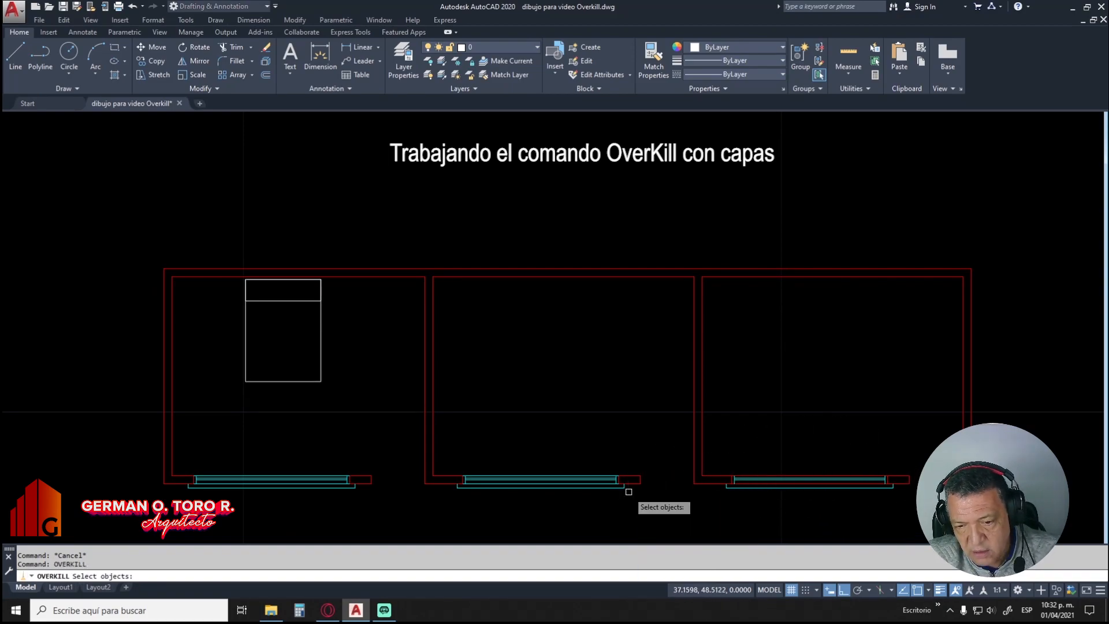
click(138, 448)
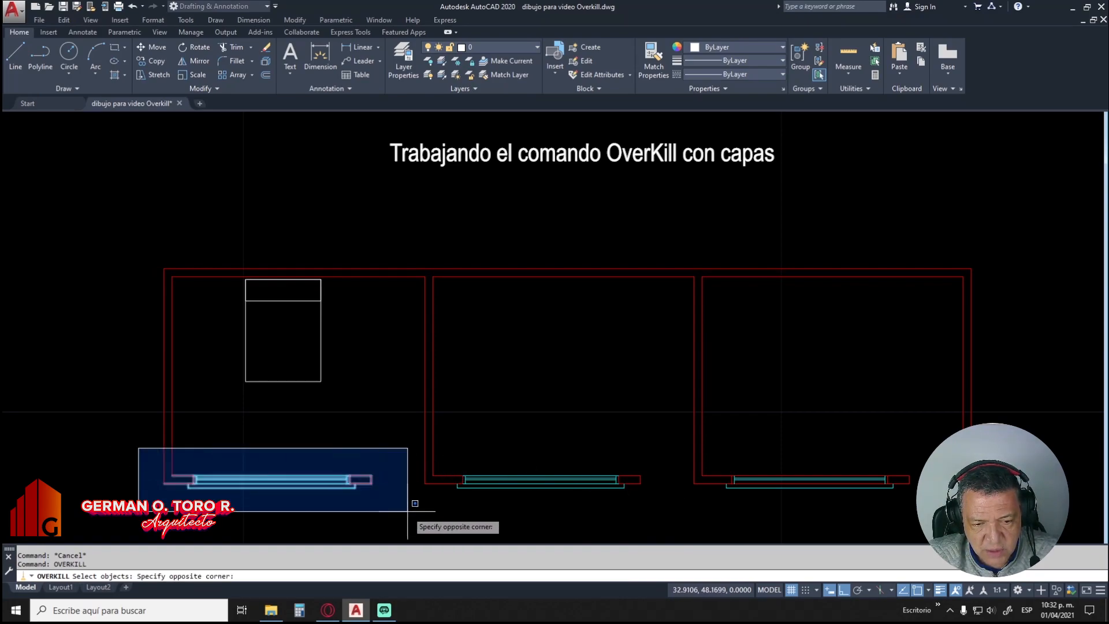
click(402, 509)
key(Return)
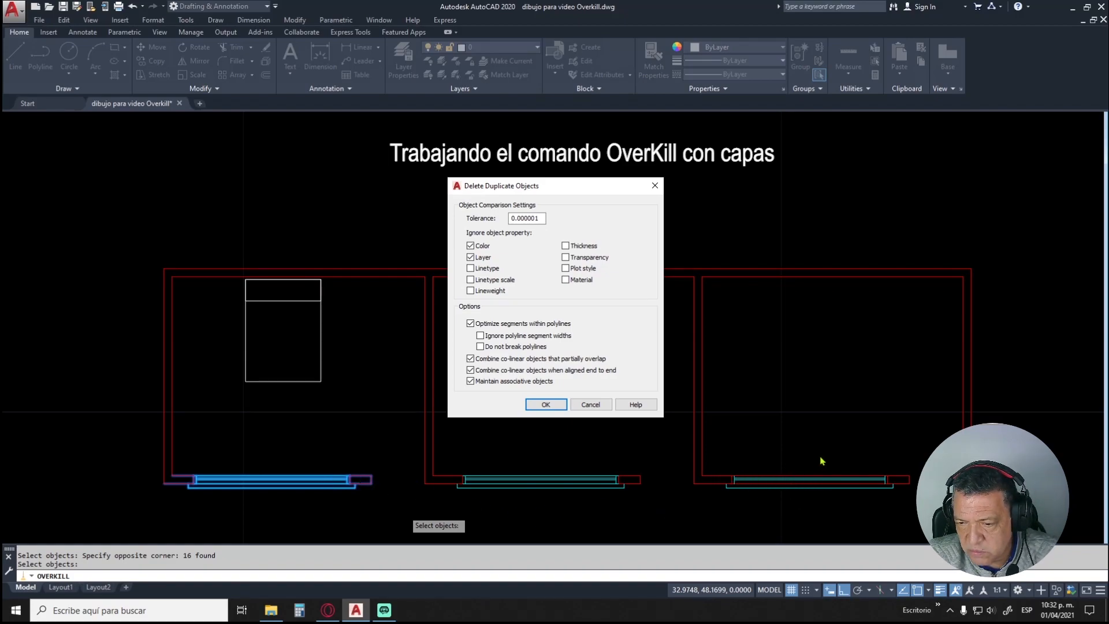
click(545, 405)
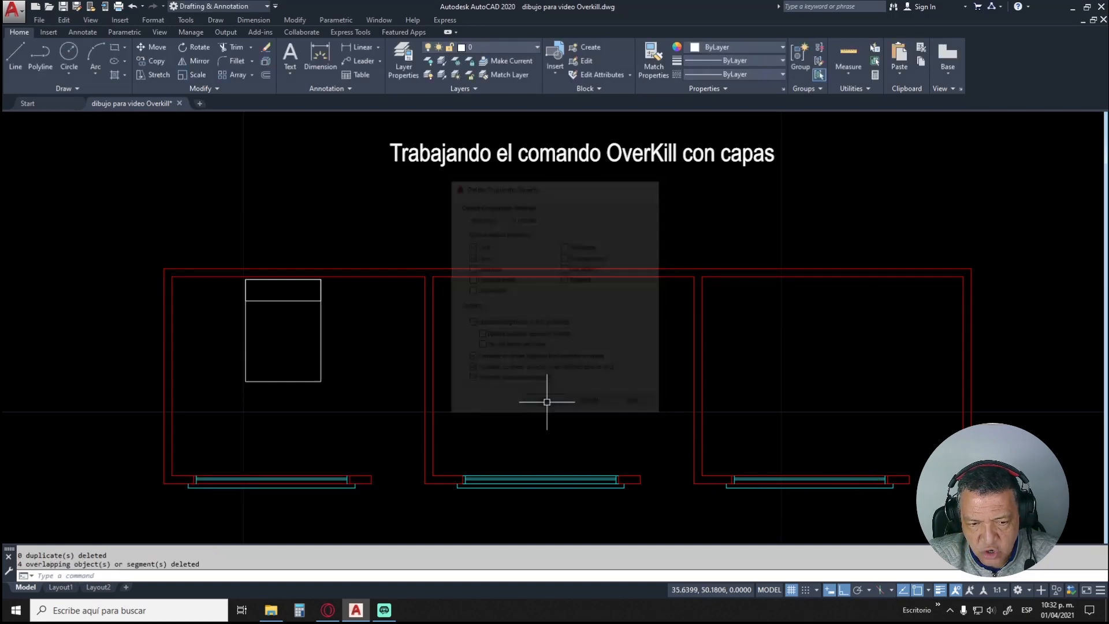
Step: Select the two wall lines along the first room's window to check their extents, then clear the selection
click(361, 476)
click(366, 482)
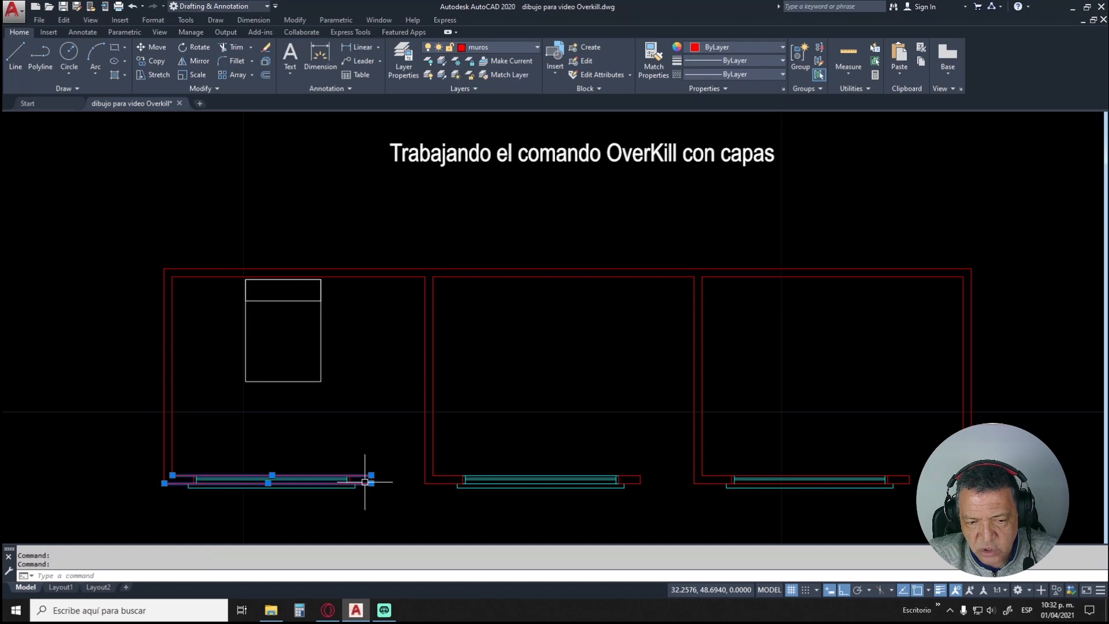
key(Escape)
Step: Open the Overkill settings for the first room's window wall to view the Tolerance option, and cancel without applying
text(overkill)
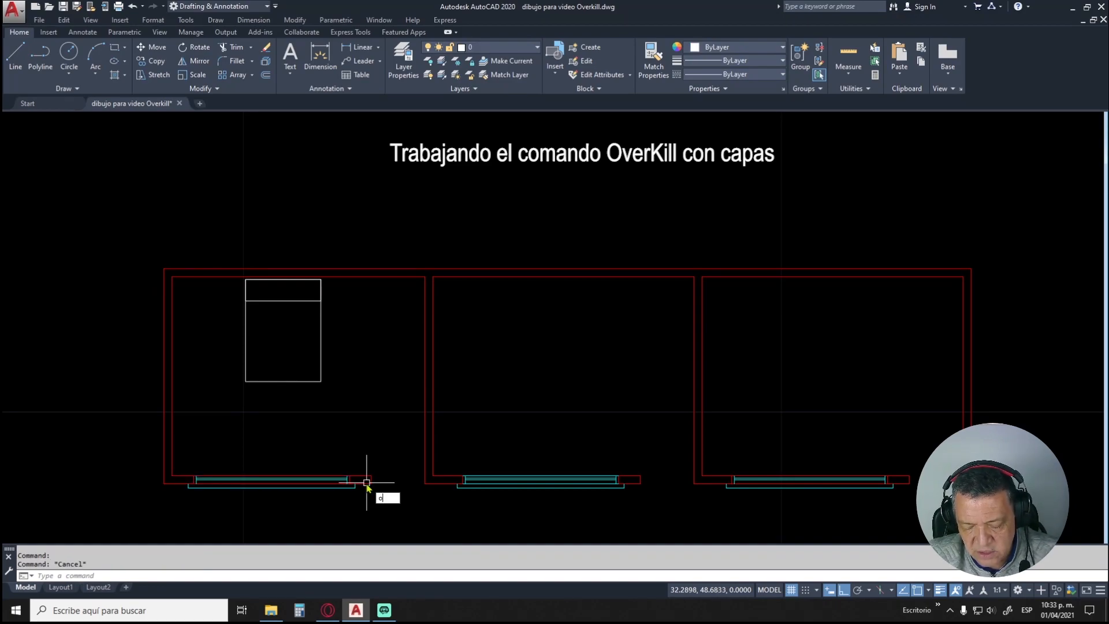
key(Return)
click(72, 438)
click(378, 503)
key(Return)
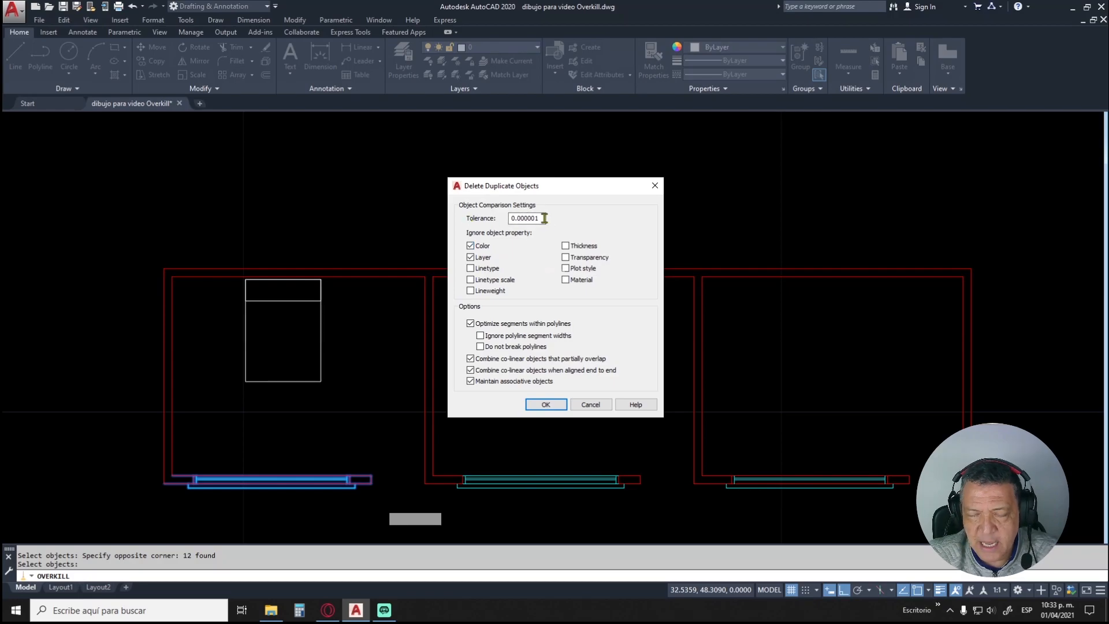
click(573, 408)
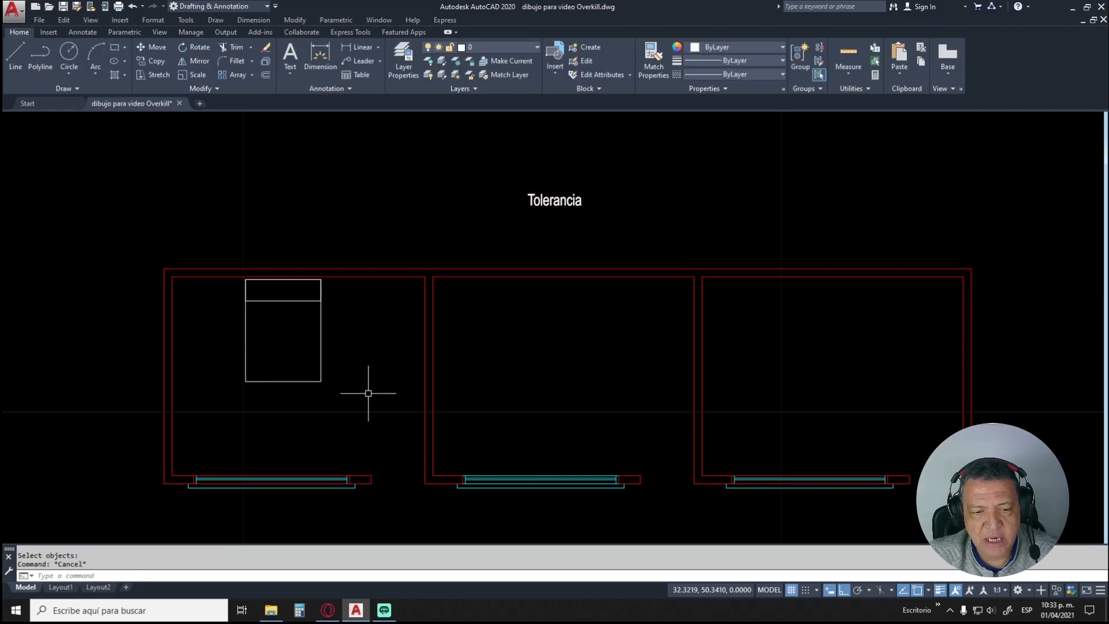
Step: Offset the first room's outer left wall line outward by 0.01
scroll(216, 347, up, 2)
scroll(427, 289, down, 2)
text(o)
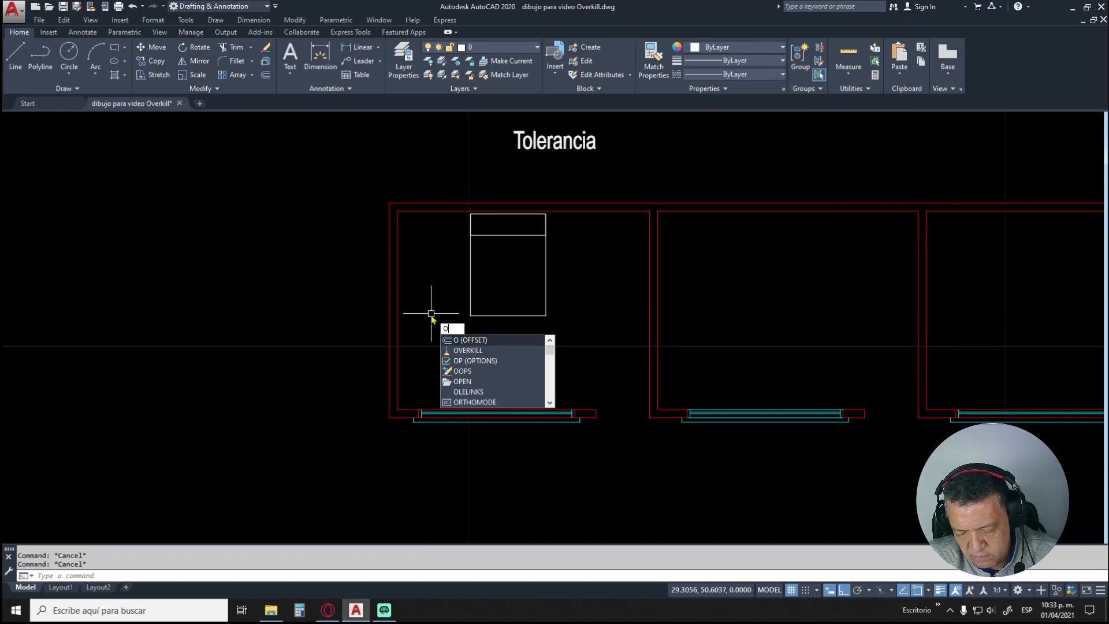
key(Return)
text(.01)
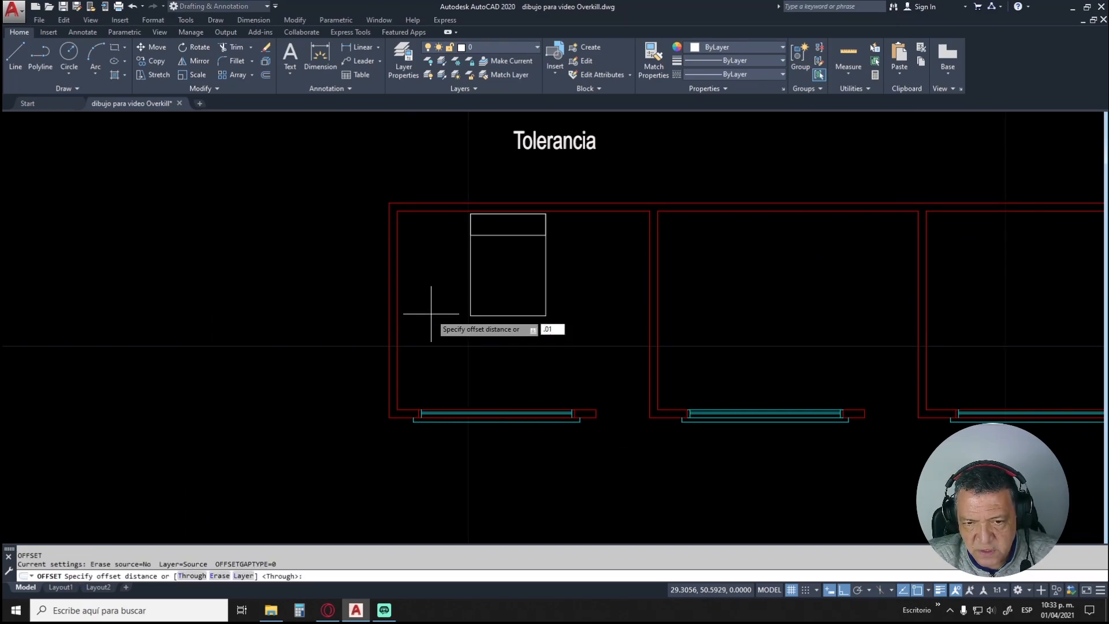
key(Return)
click(389, 216)
click(368, 217)
scroll(393, 206, up, 10)
key(Escape)
key(Escape)
scroll(411, 172, down, 8)
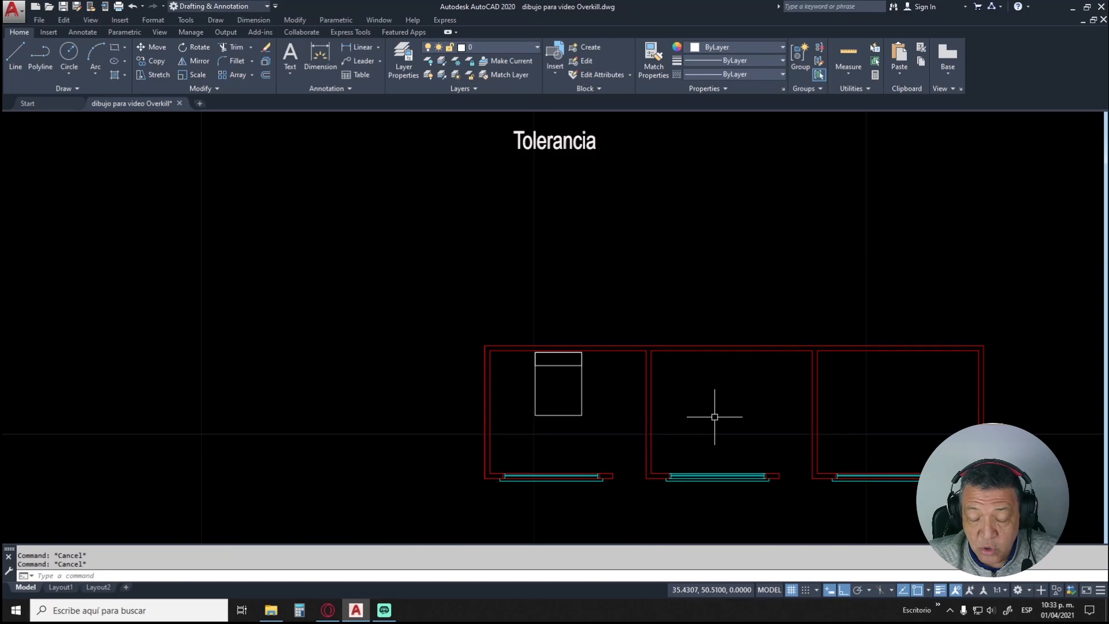
Step: Run Overkill on the first room's left wall lines, including the offset copy, with the tolerance set to 0.03
middle_drag(714, 417, 556, 383)
scroll(556, 384, down, 2)
scroll(556, 384, up, 5)
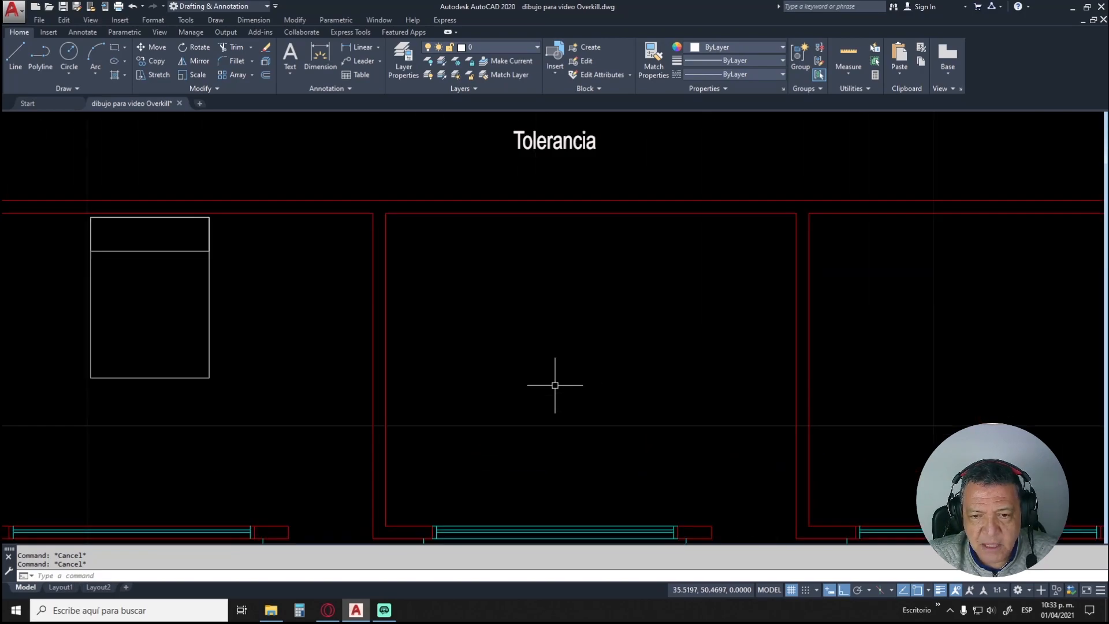
scroll(554, 385, down, 2)
middle_drag(549, 384, 611, 346)
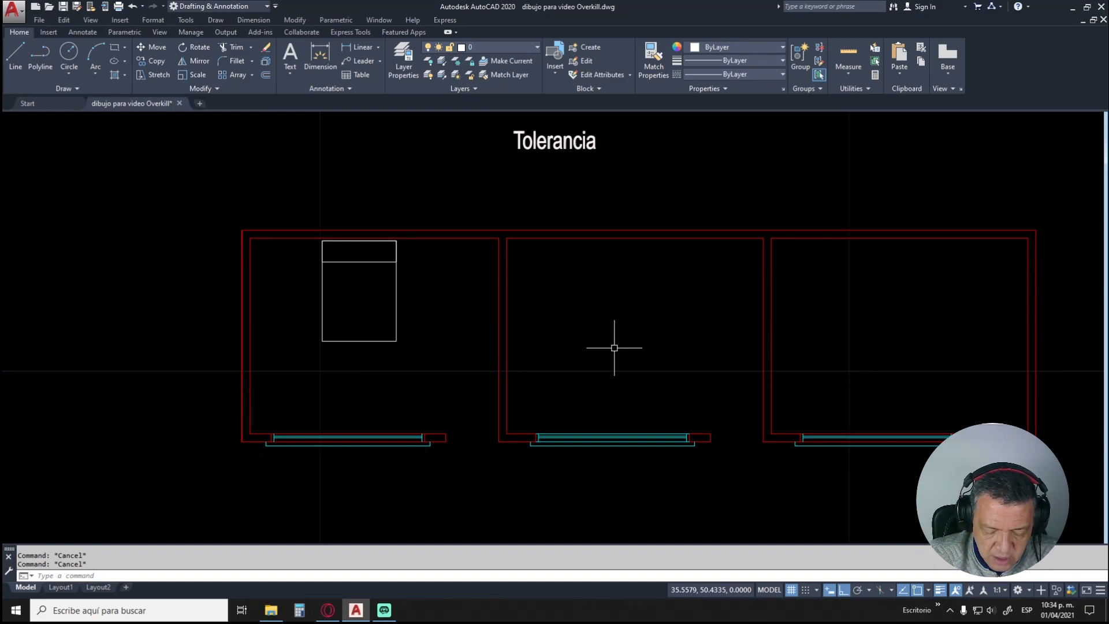
text(overkill)
key(Return)
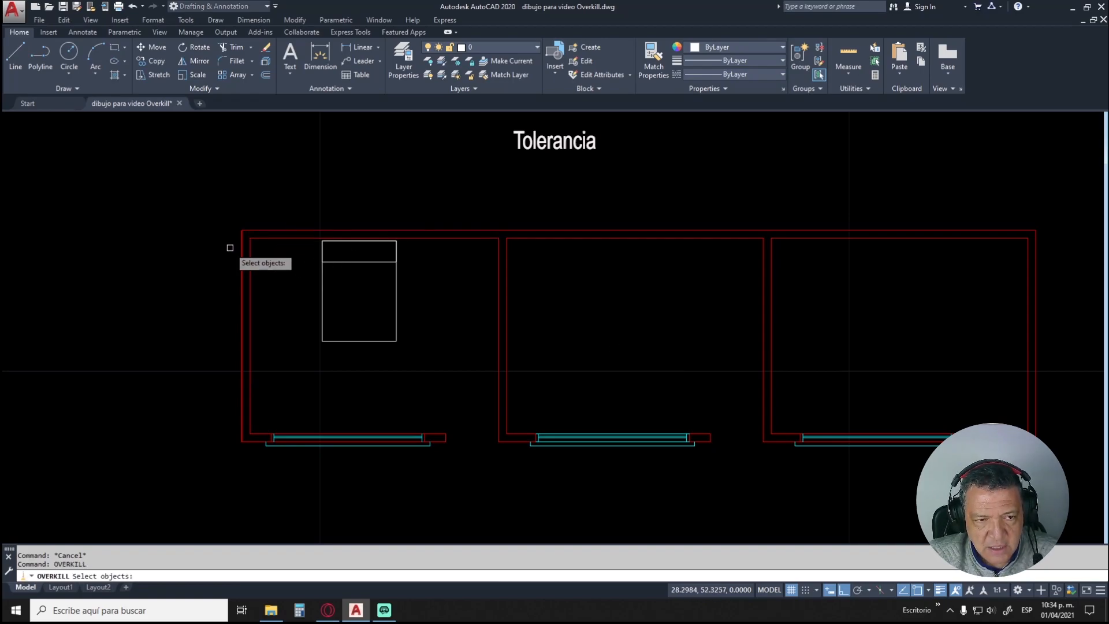
click(223, 216)
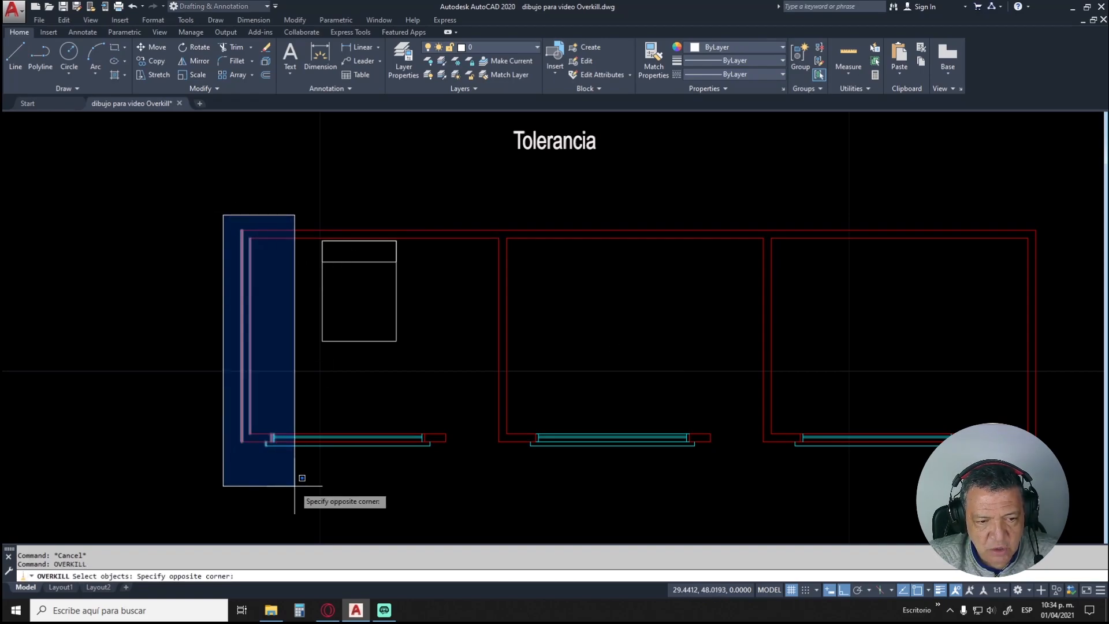
click(264, 462)
key(Return)
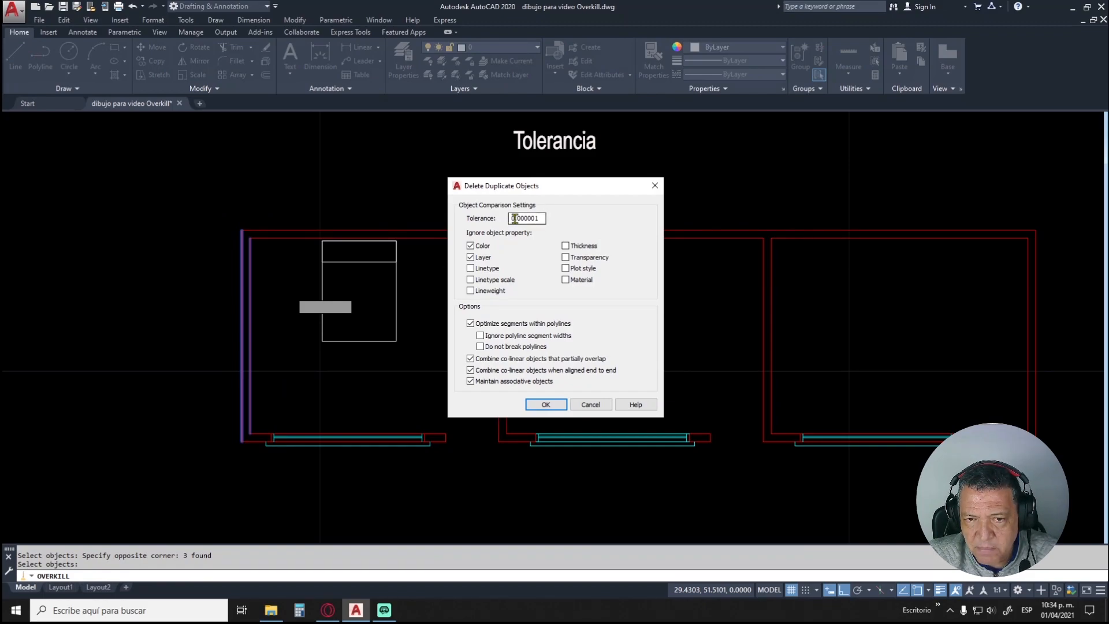
double_click(541, 218)
text(.03)
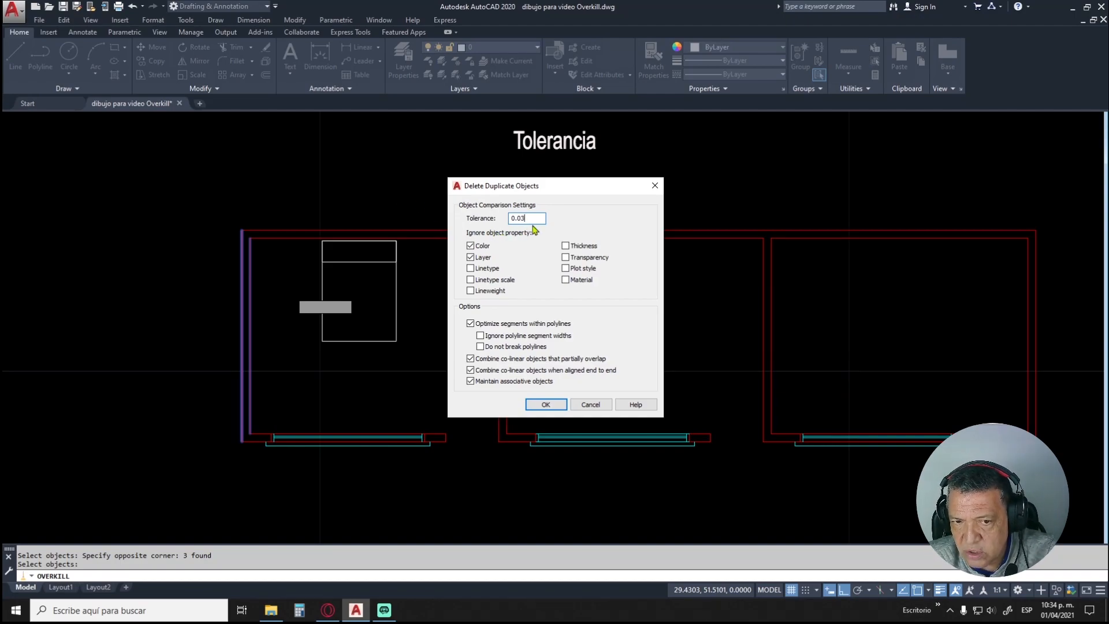
click(545, 405)
Step: Run Overkill on the two outer wall lines at the first room's upper left corner, with the tolerance set to 0.000001
scroll(248, 246, up, 6)
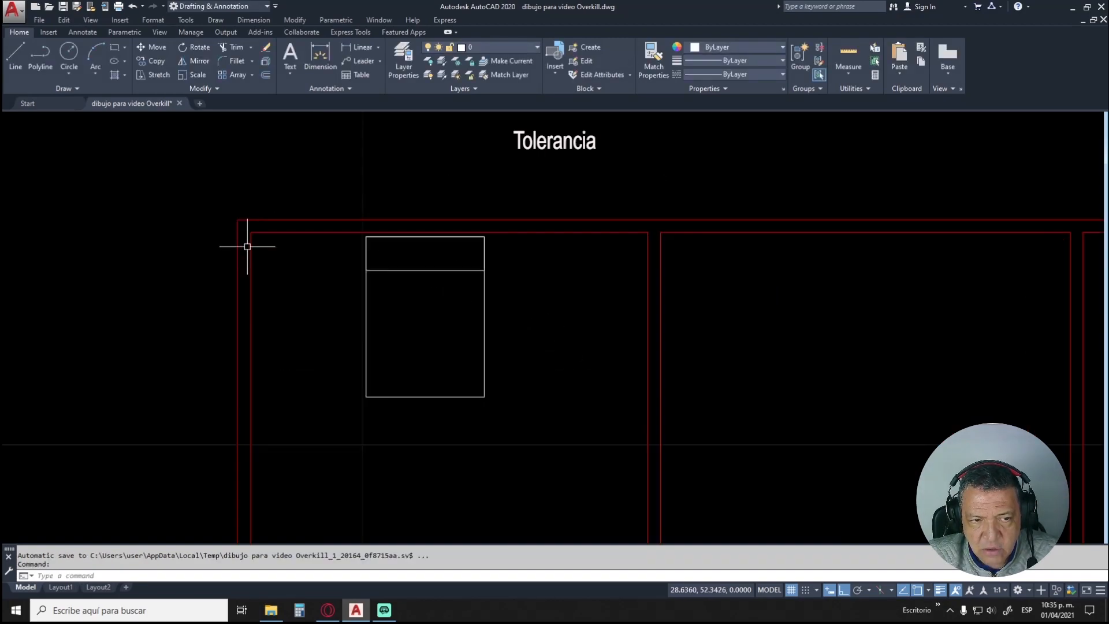
scroll(246, 228, up, 2)
scroll(245, 227, up, 4)
mouse_move(245, 225)
middle_down()
mouse_move(509, 326)
mouse_move(632, 389)
middle_up()
scroll(517, 202, up, 1)
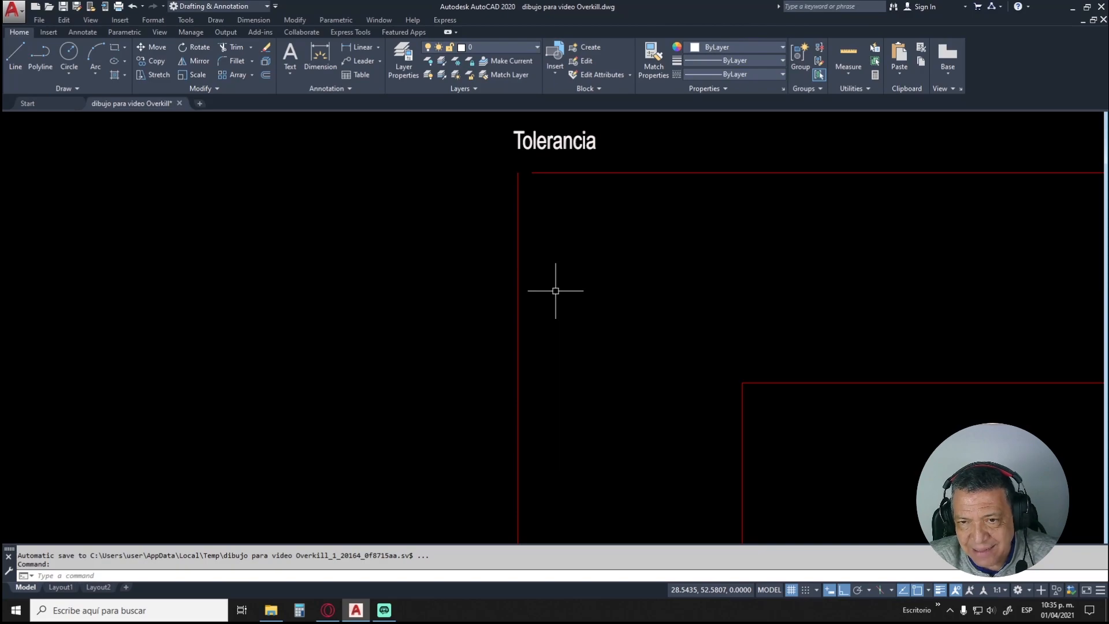
text(over)
key(Return)
click(611, 141)
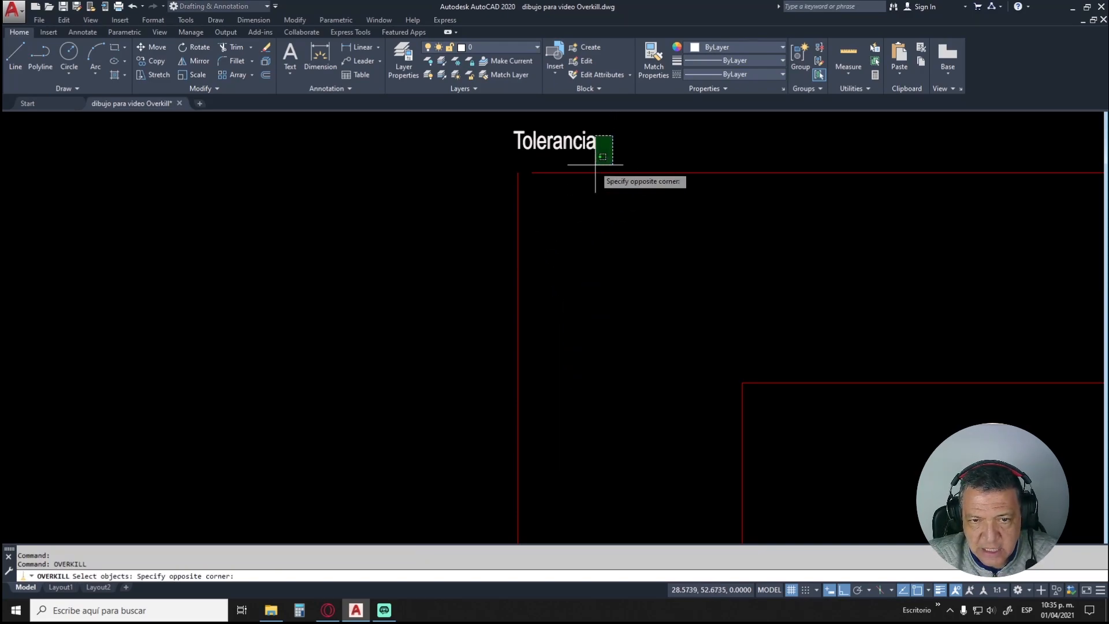
click(508, 222)
key(Return)
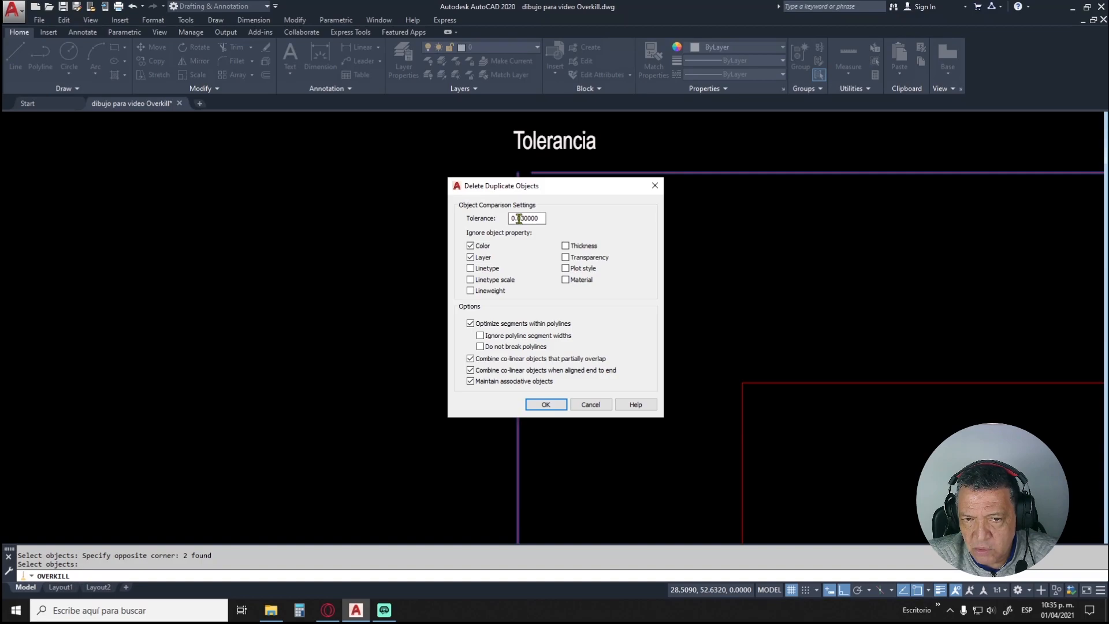
drag(519, 218, 565, 225)
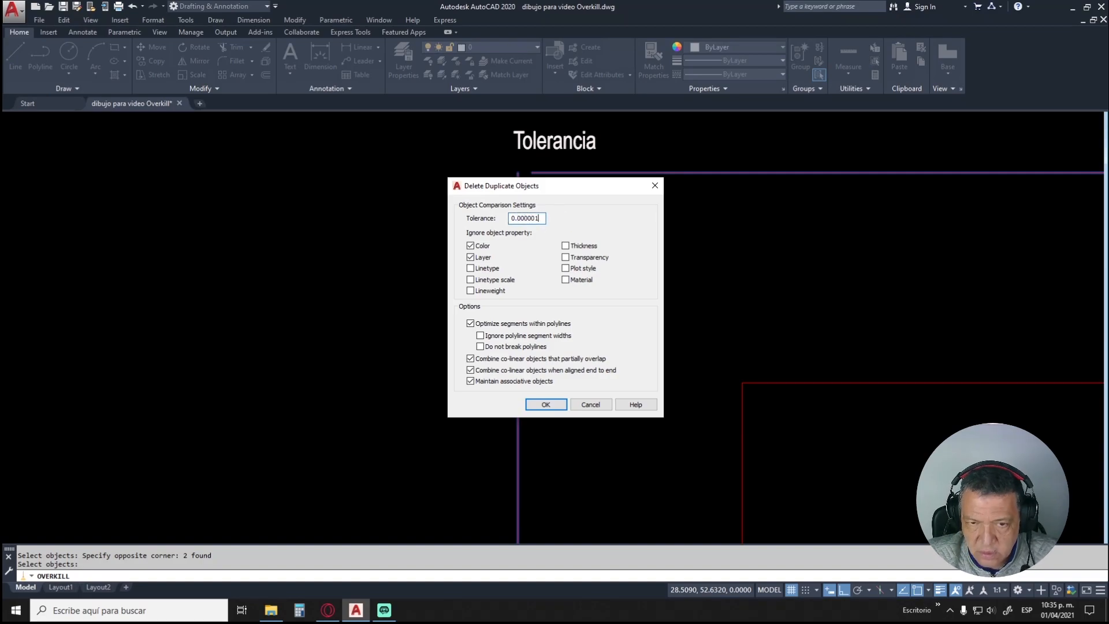
text(000001)
click(546, 404)
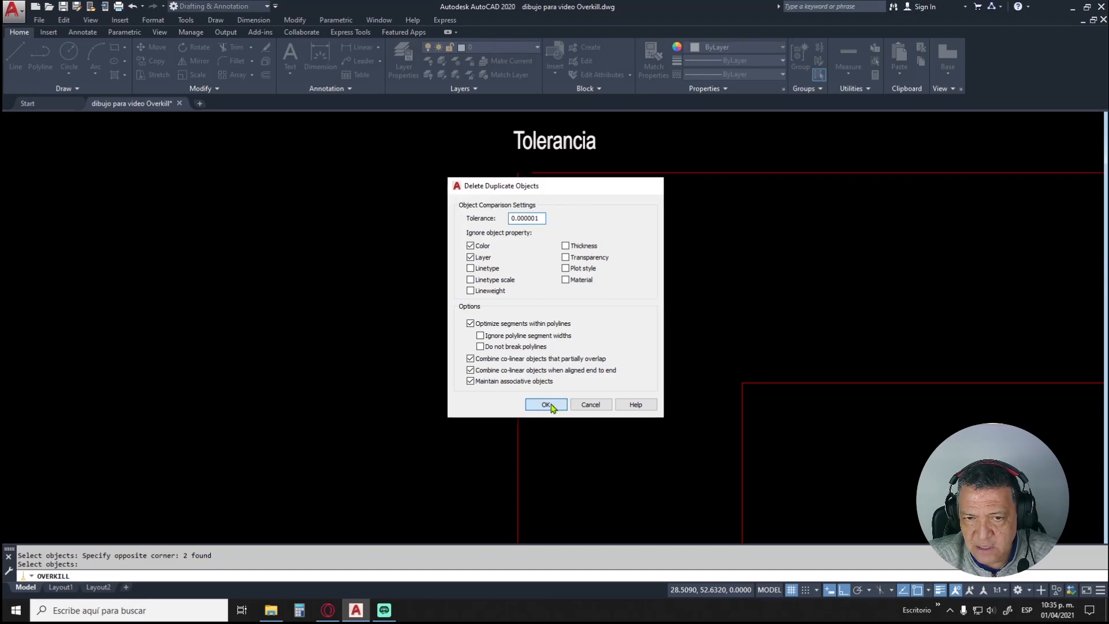
Step: Move the outer left wall line so its upper end meets the end of the top wall line, and check the lower corner
scroll(599, 281, down, 6)
scroll(600, 301, down, 2)
scroll(601, 304, up, 6)
key(Escape)
text(m)
key(Return)
click(577, 217)
click(397, 292)
key(Return)
click(531, 161)
click(546, 165)
scroll(639, 415, up, 3)
scroll(639, 414, down, 2)
middle_drag(668, 448, 574, 218)
scroll(514, 366, up, 6)
scroll(584, 283, down, 5)
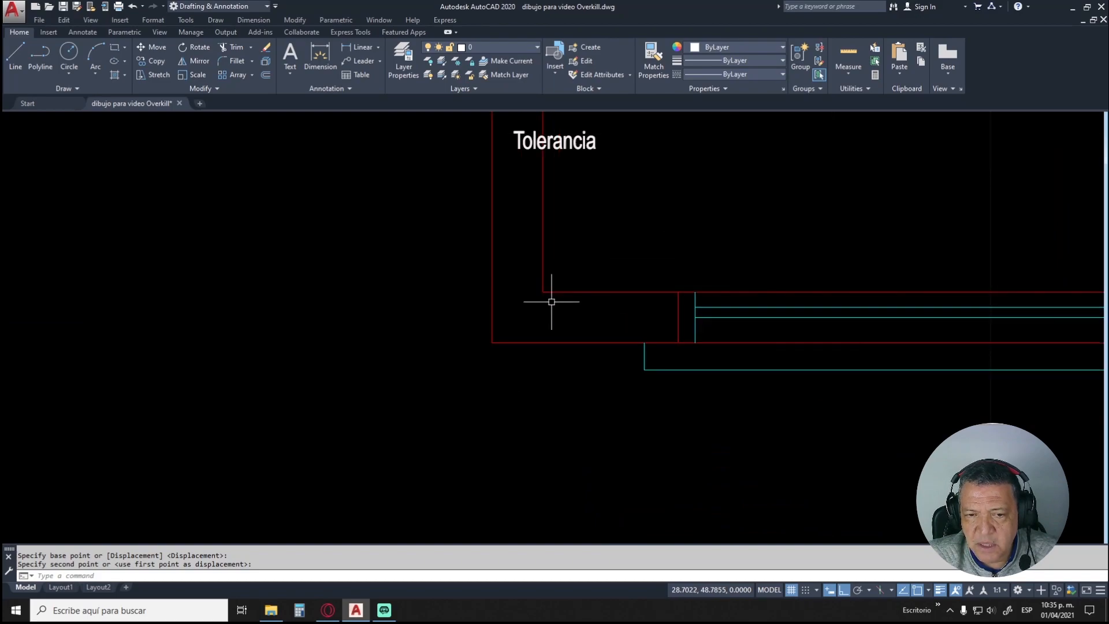
Step: Select the bed's right, bottom and left sides and its upper rectangle to check how they are drawn, then clear the selection
mouse_move(775, 237)
middle_down()
mouse_move(745, 285)
mouse_move(584, 362)
mouse_move(616, 353)
middle_up()
scroll(415, 320, up, 6)
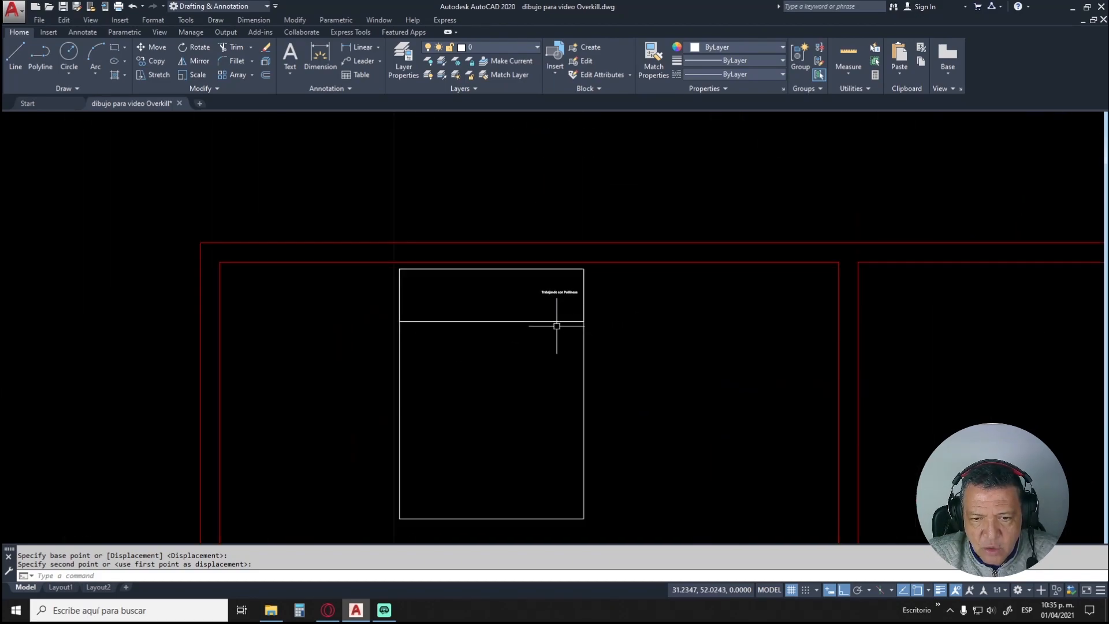
key(Escape)
key(Escape)
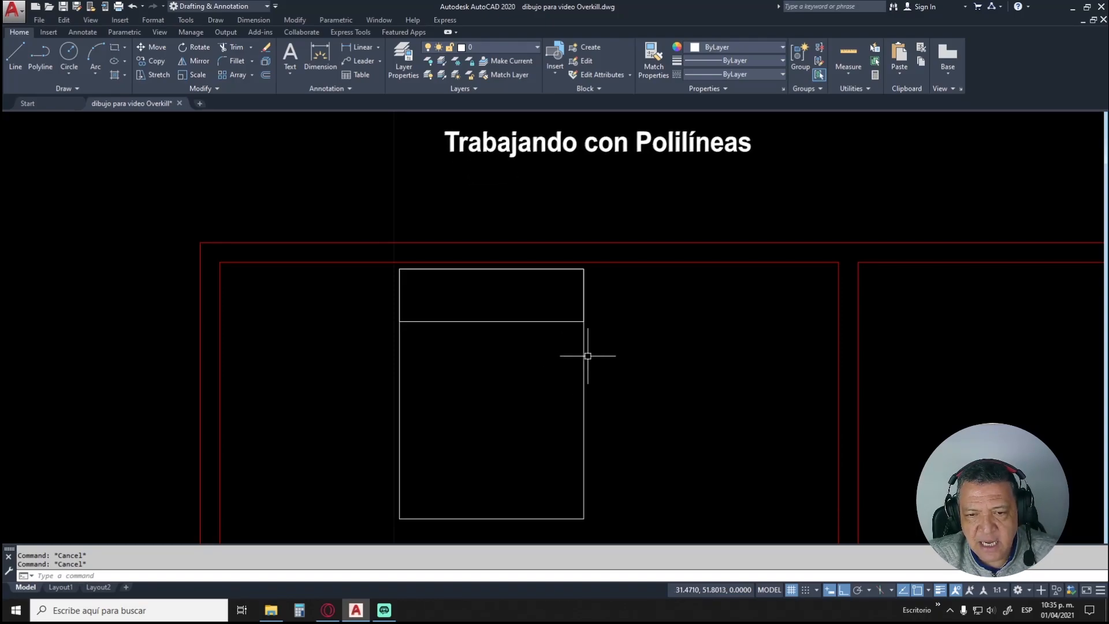
click(583, 414)
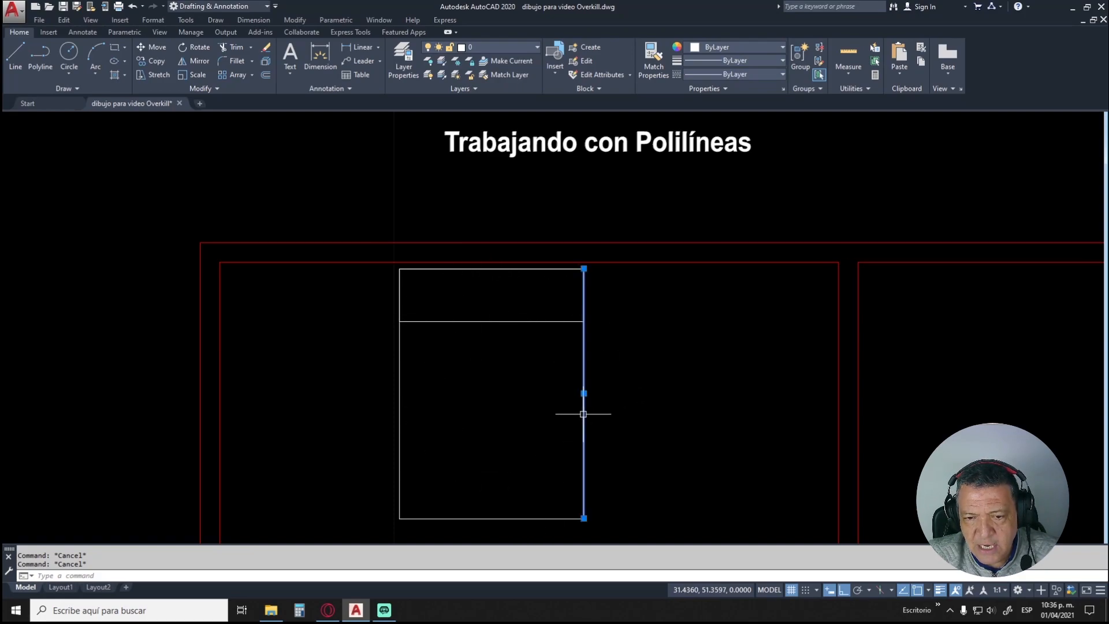
click(532, 518)
click(400, 371)
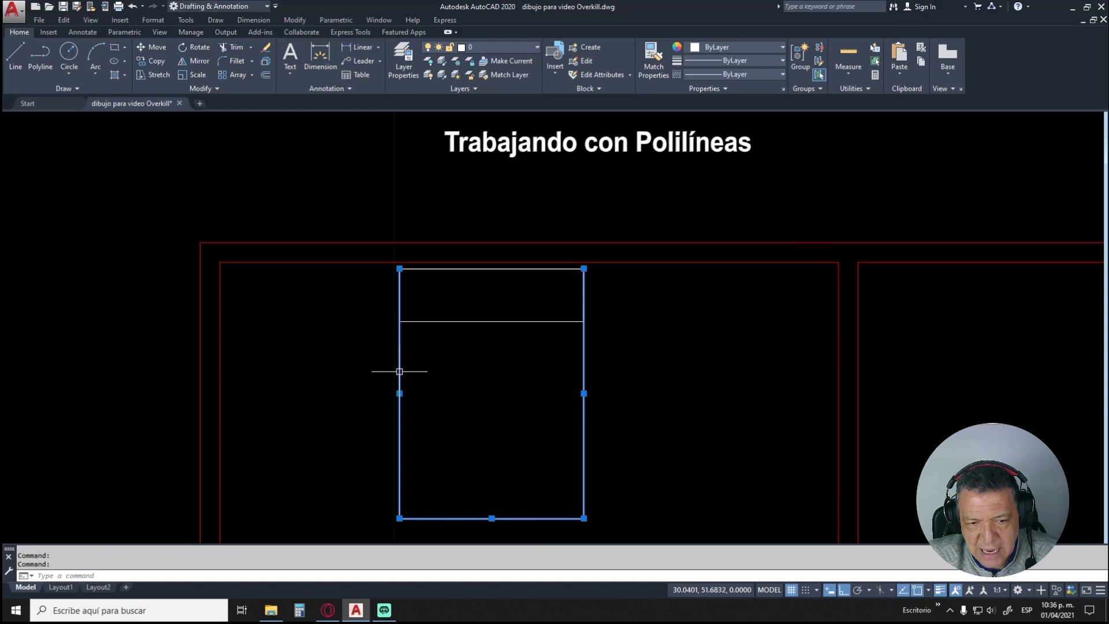
click(366, 223)
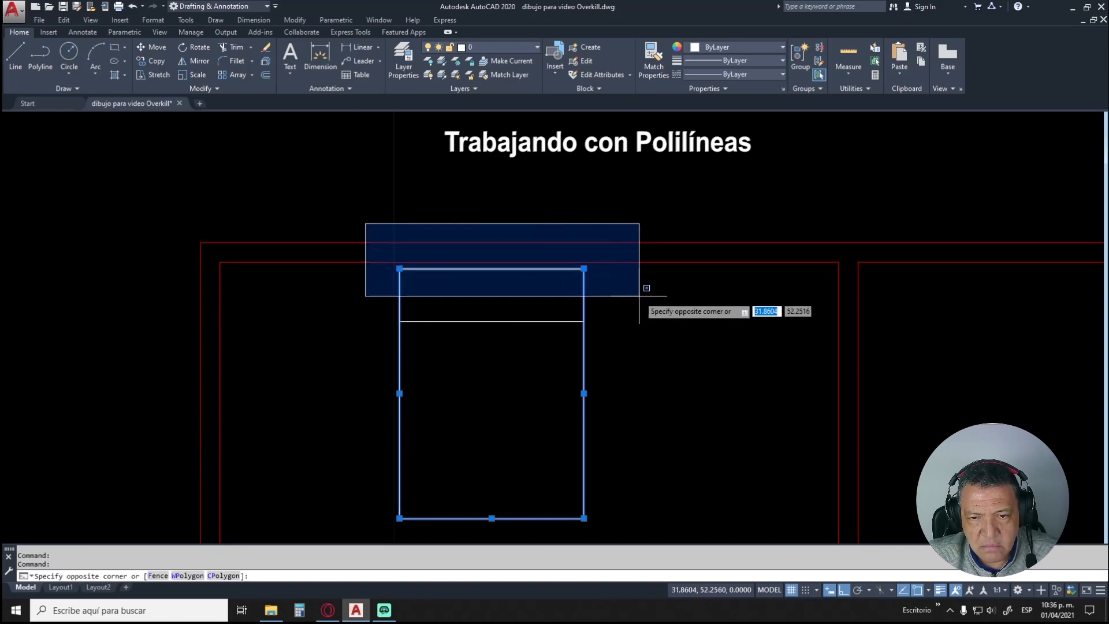
key(Escape)
key(Escape)
click(572, 324)
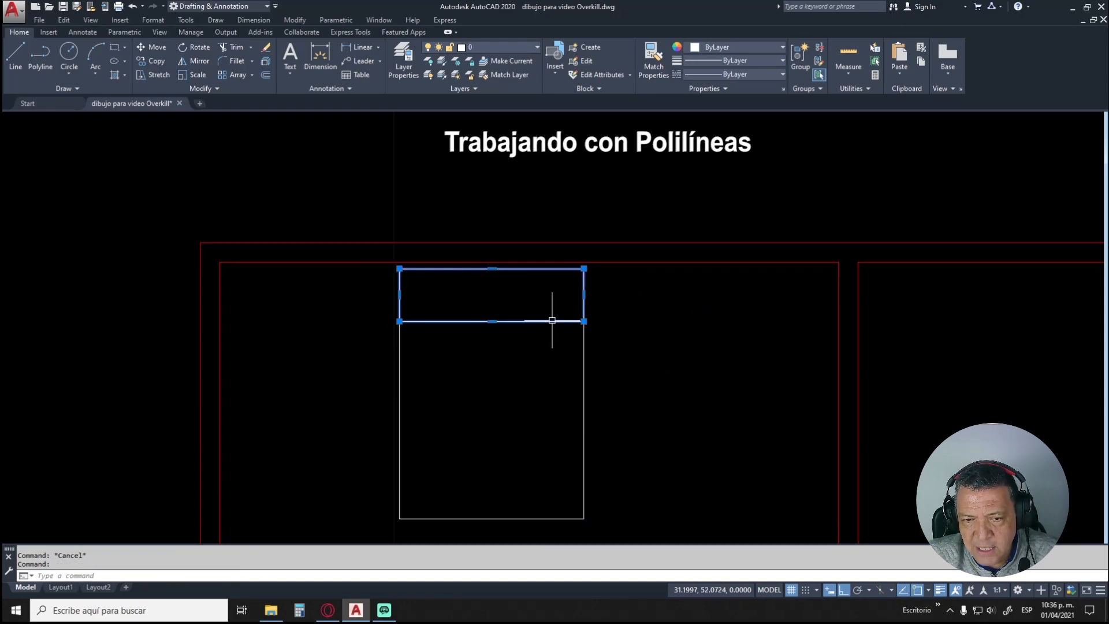
key(Escape)
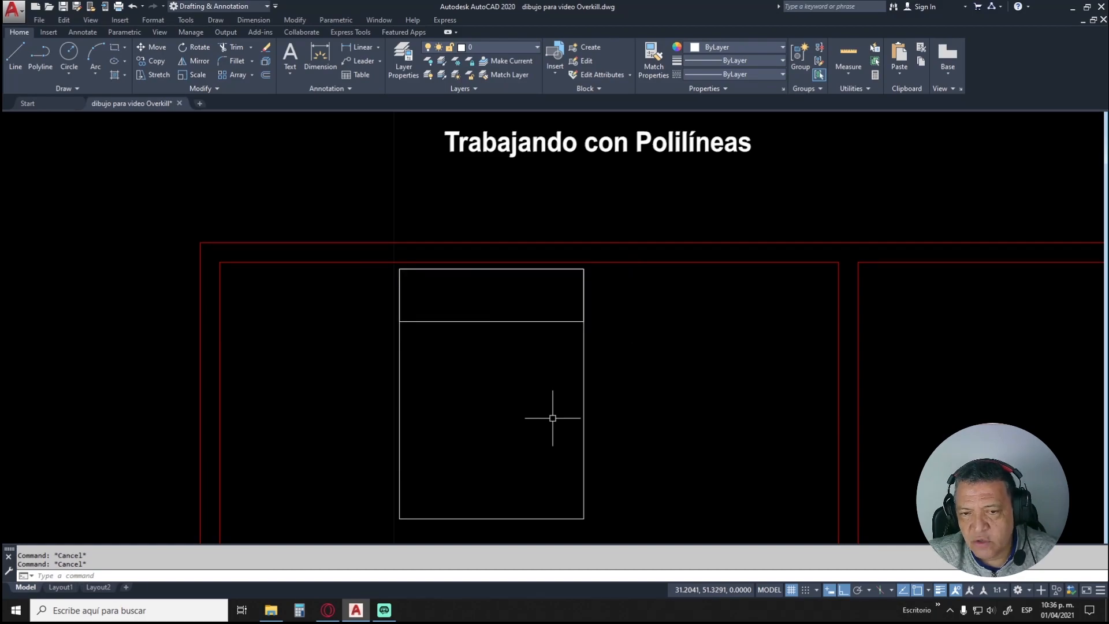